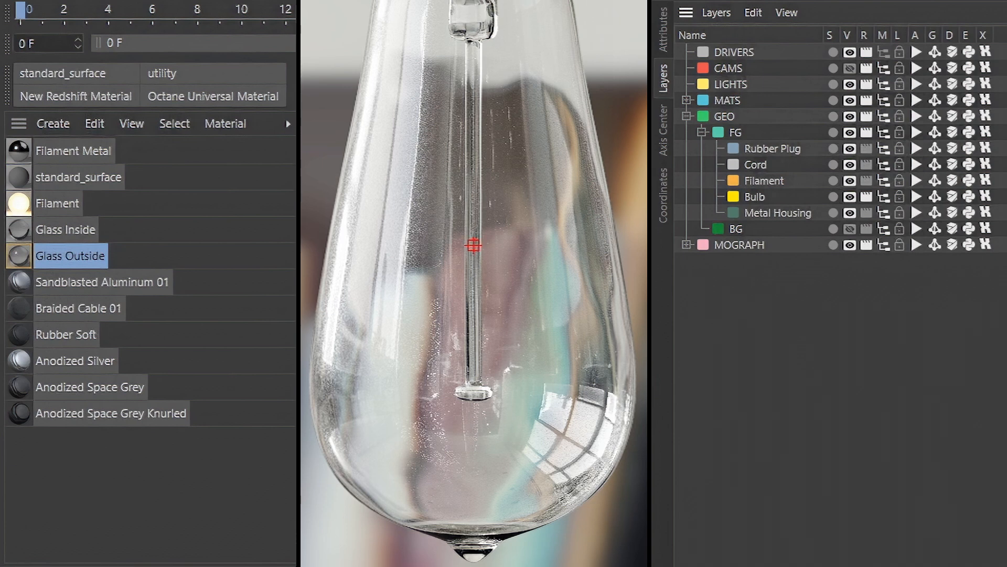
Review the Glass Inside and Glass Outside materials, previewing the C4D Noise node on the bulb before restoring the standard_surface output.
click(66, 236)
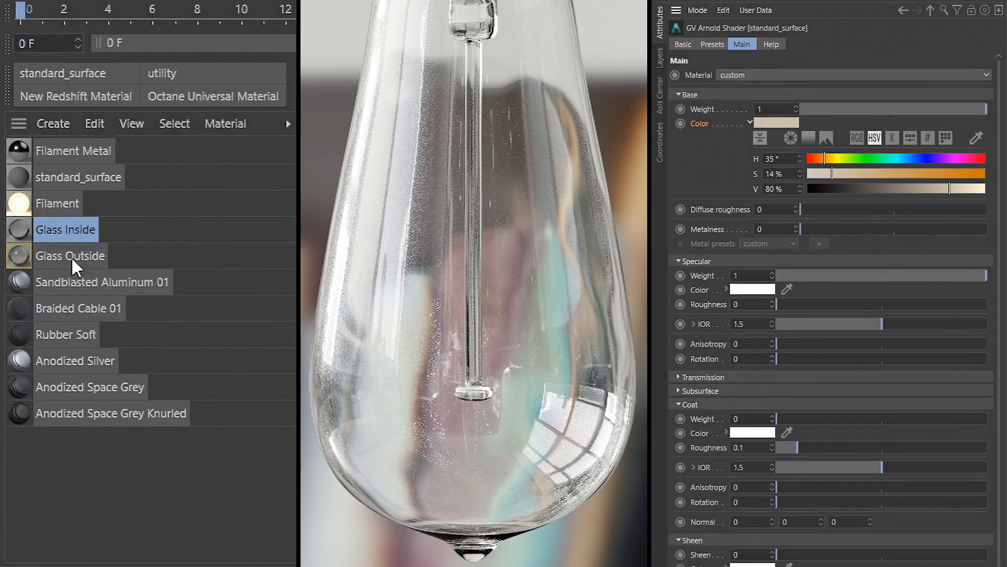
click(82, 258)
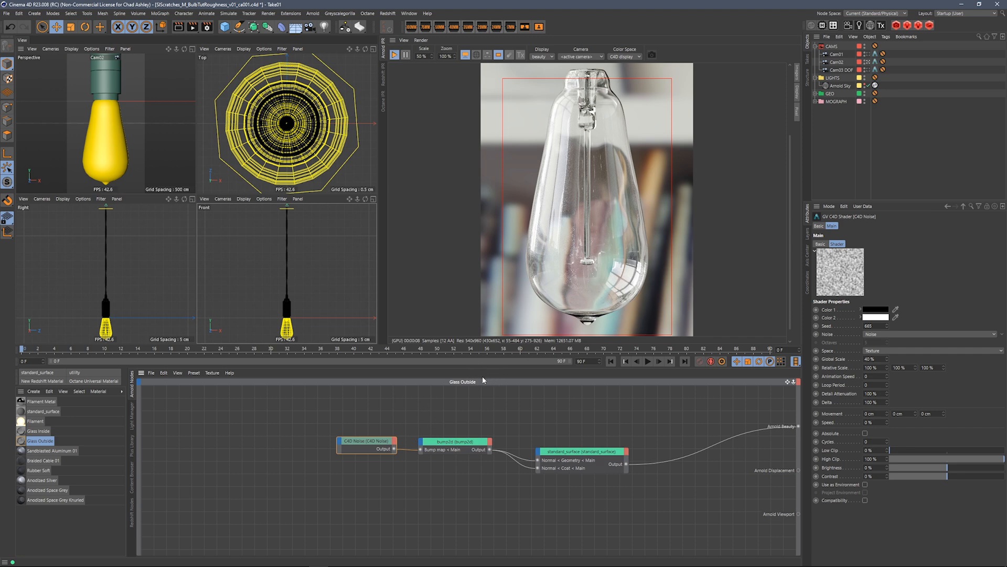
drag(373, 443, 360, 443)
key(a)
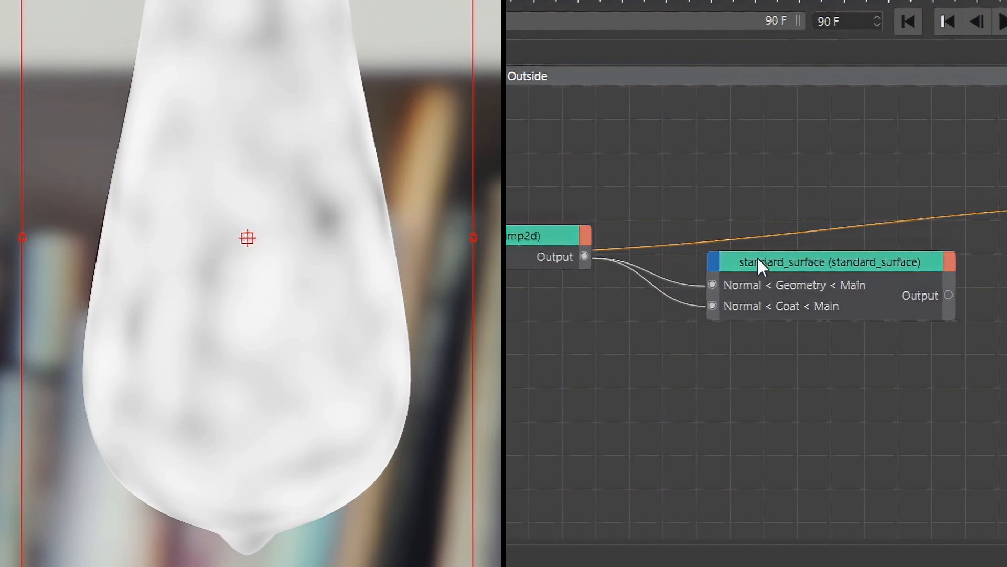
click(757, 257)
key(a)
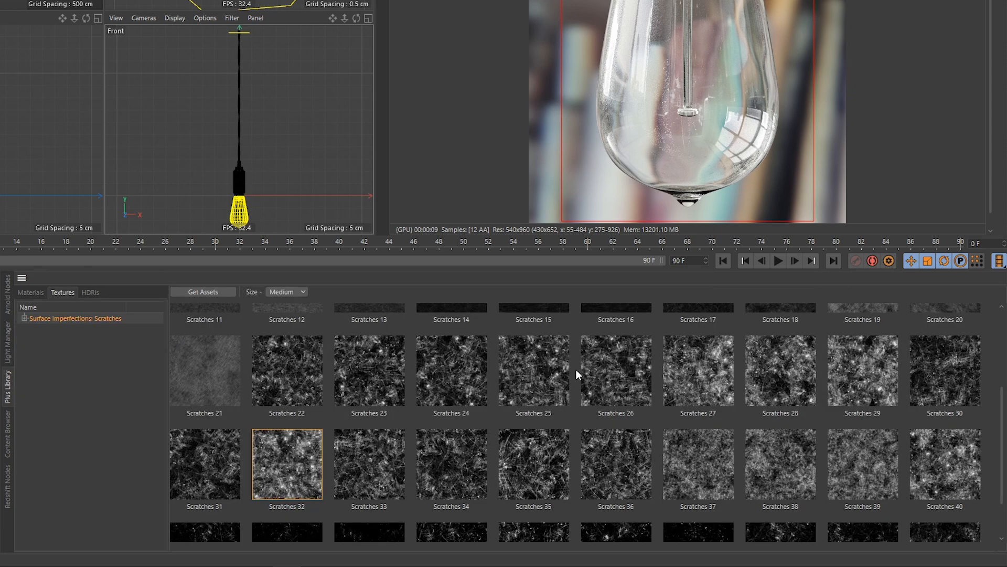
Add the Scratches 25 texture from the library to the Glass Outside node graph and set its color space to linear.
drag(1003, 428, 869, 386)
drag(548, 448, 189, 398)
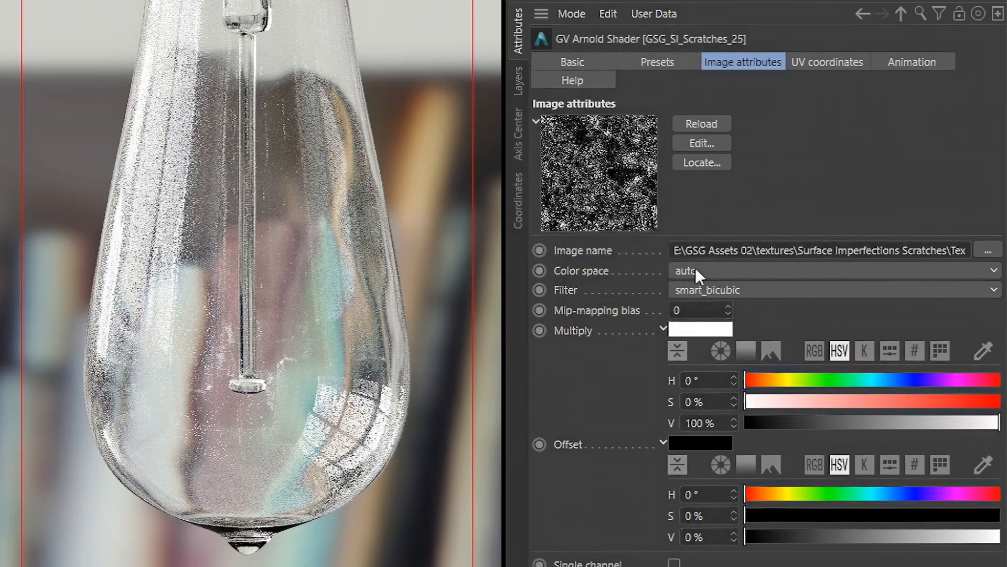
click(691, 270)
click(711, 358)
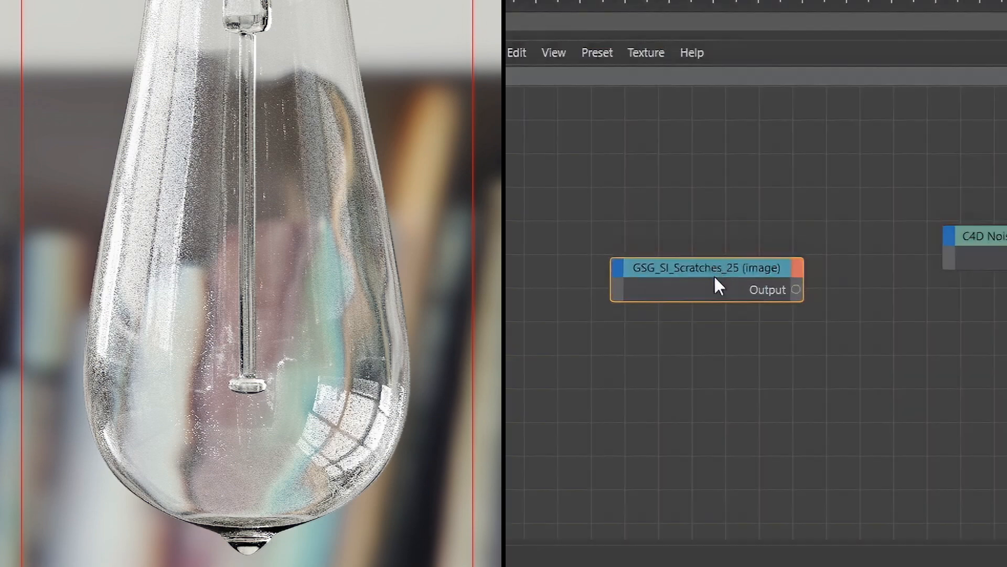
Move the Scratches 25 image node below the noise node and set its uniform UV scale to 2.
drag(714, 275, 756, 351)
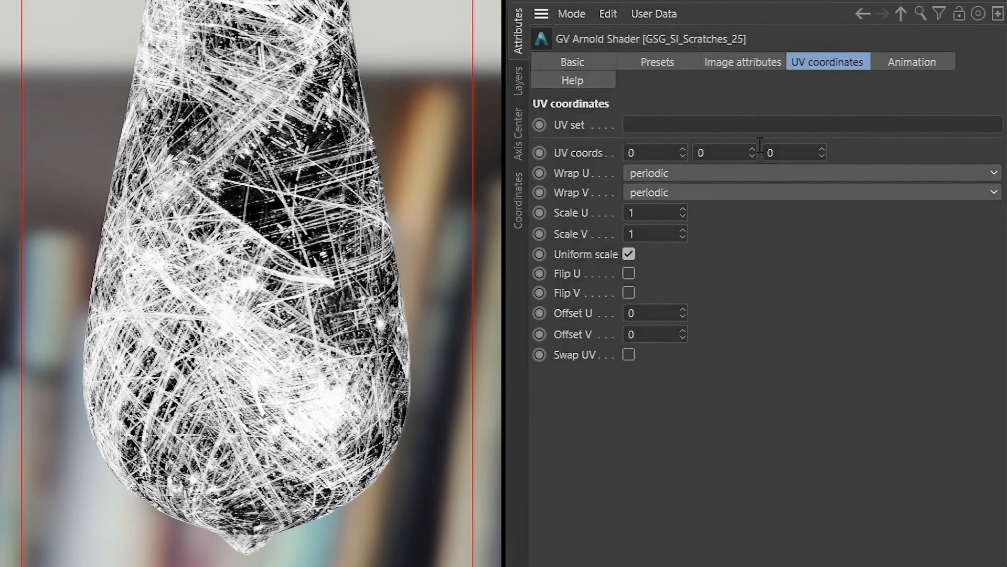
click(649, 212)
text(2)
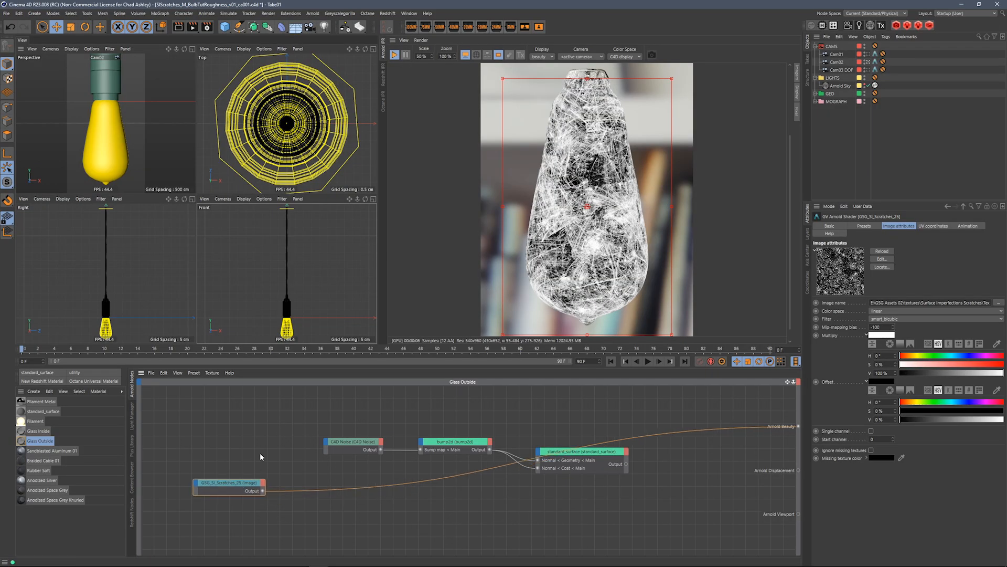
Add a range node beside the Scratches 25 image and connect the image's output to the range input.
key(Tab)
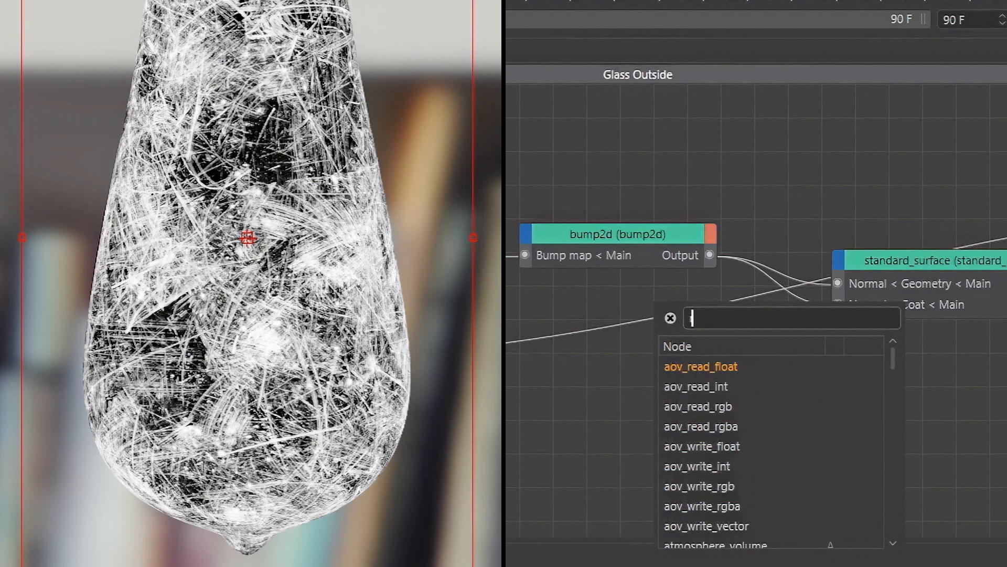
text(range)
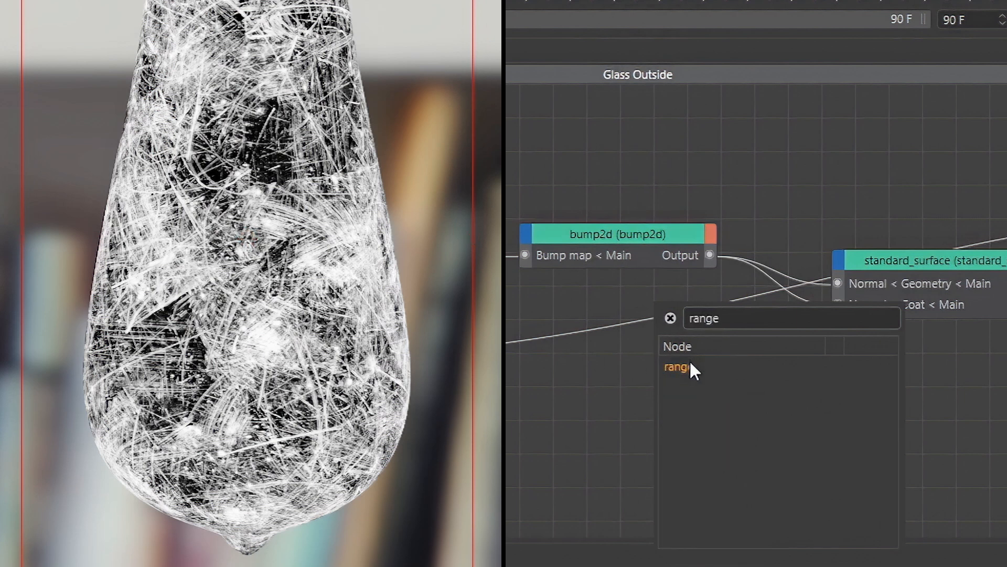
click(682, 366)
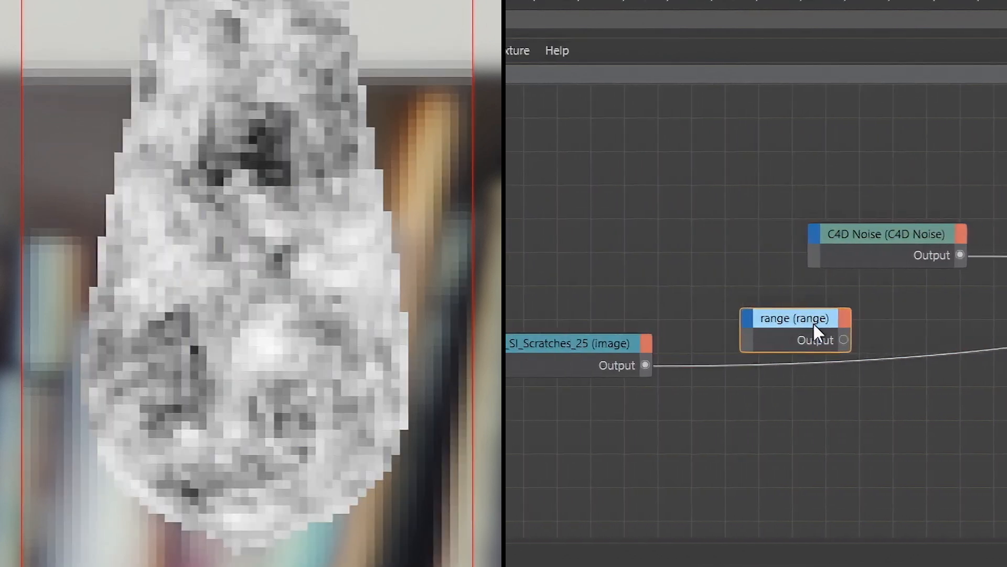
drag(700, 365, 811, 340)
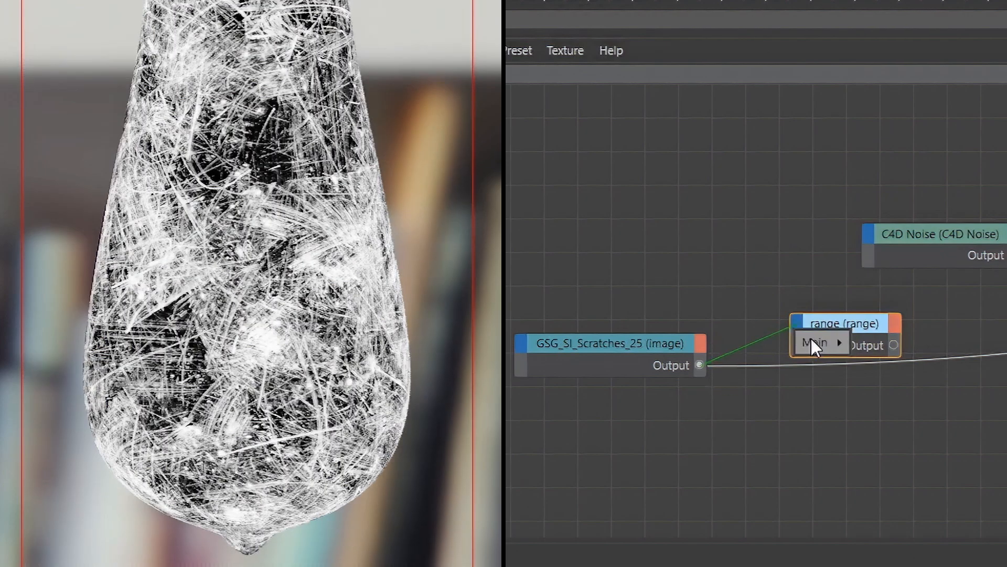
mouse_move(819, 341)
click(869, 341)
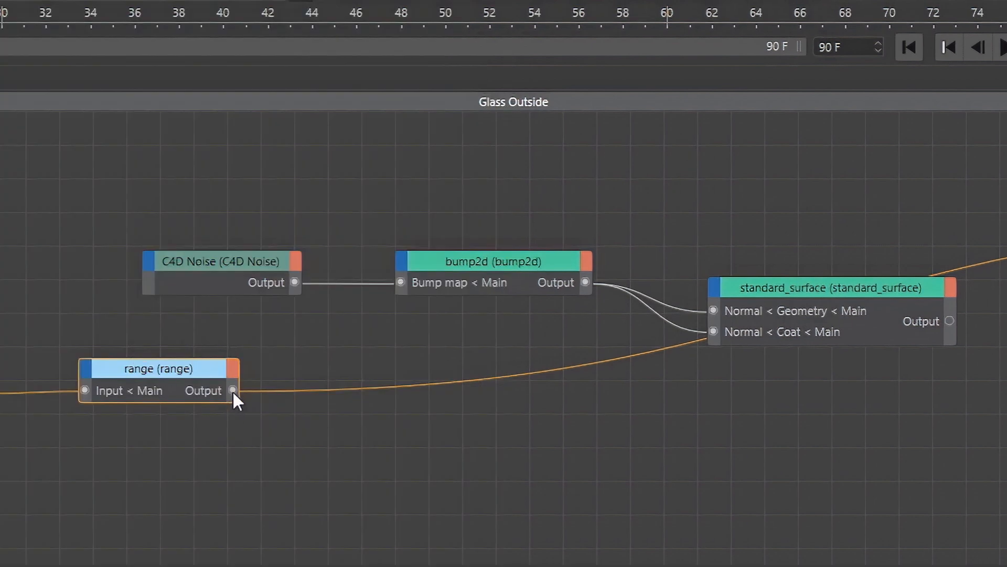
Connect the range output to the specular roughness of standard_surface and select the surface node.
drag(232, 390, 743, 303)
mouse_move(825, 332)
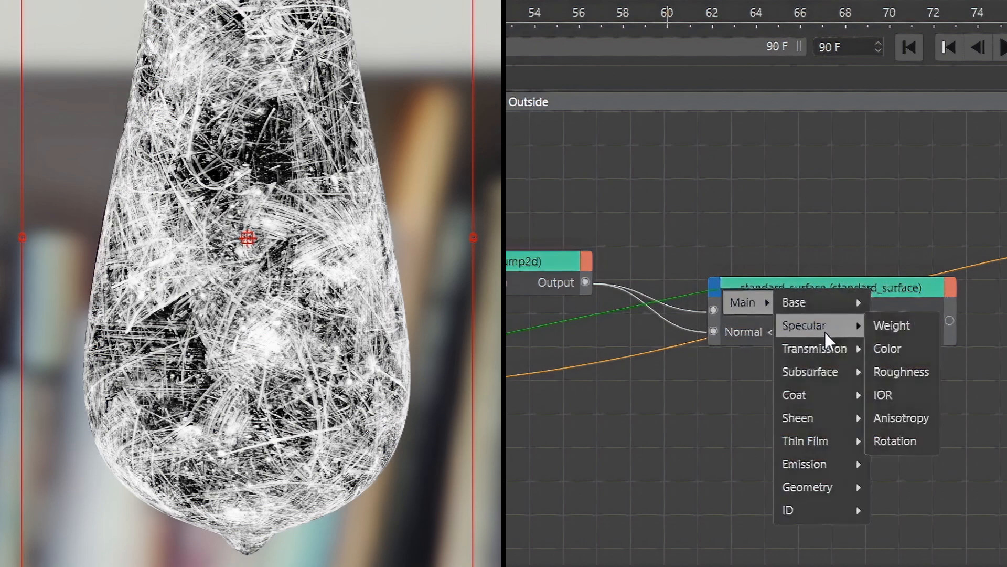
click(913, 373)
drag(838, 288, 832, 285)
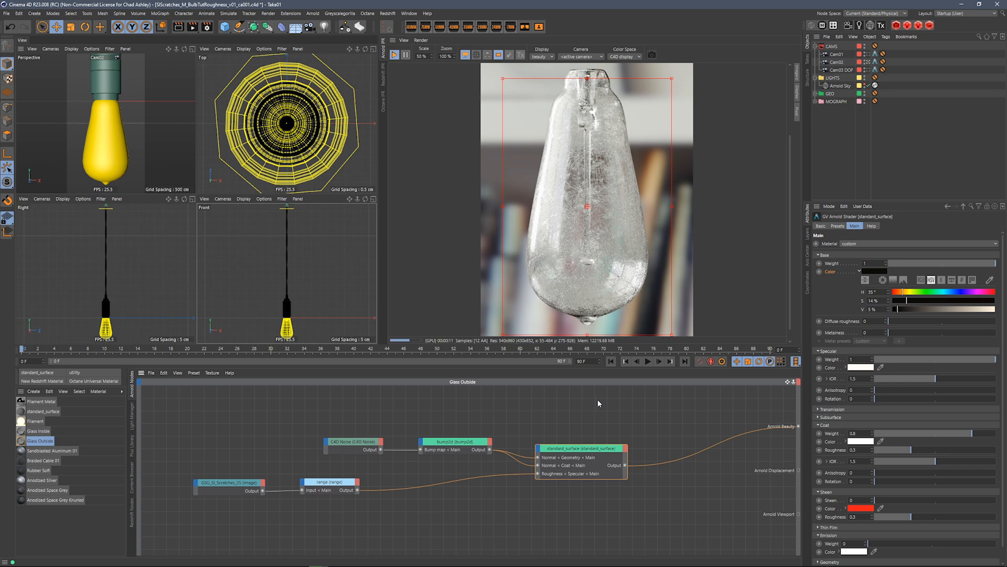
Set the range node's Output max to 0.2 and Output min to 0.01.
drag(322, 486, 327, 487)
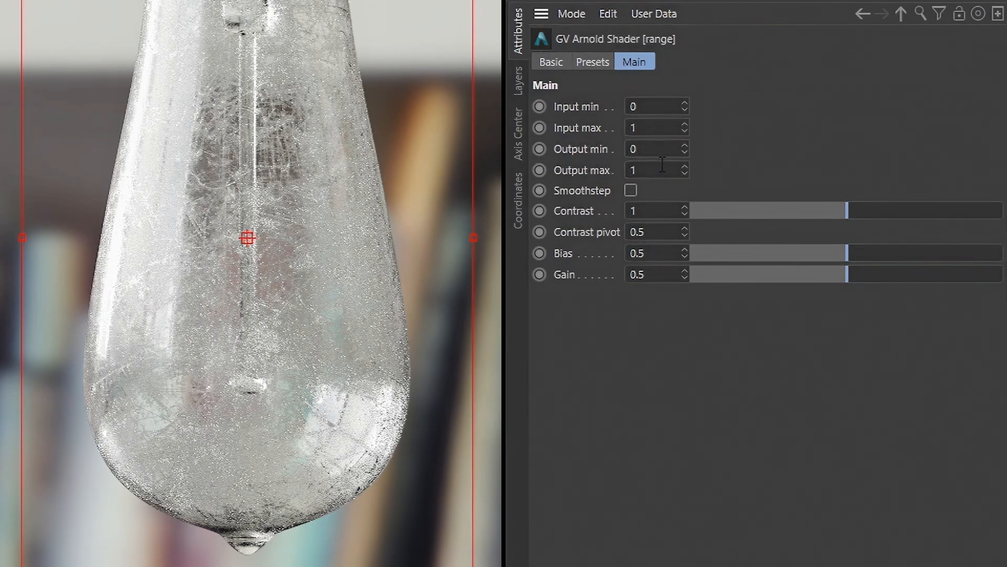
click(662, 166)
text(0.2)
key(Return)
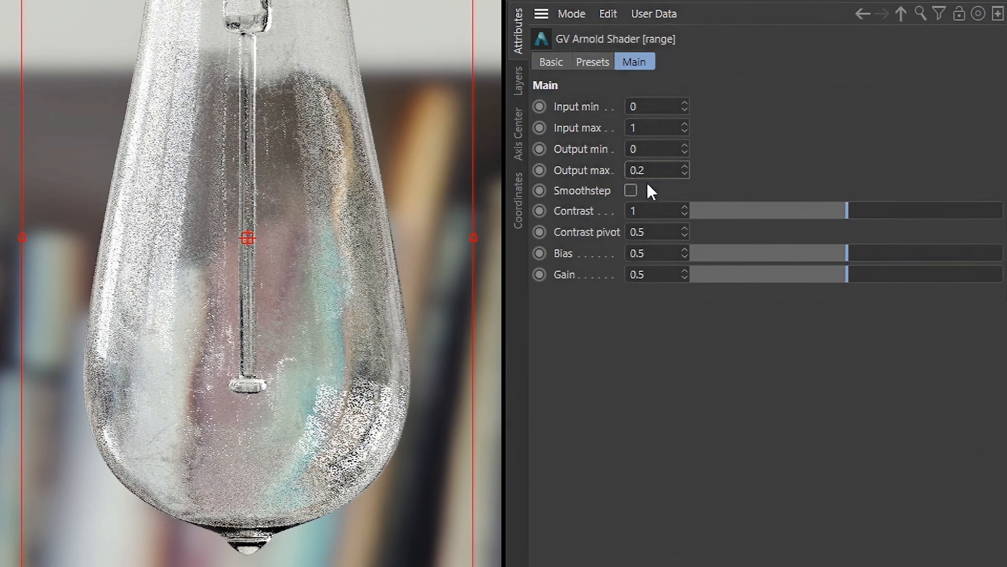
click(648, 149)
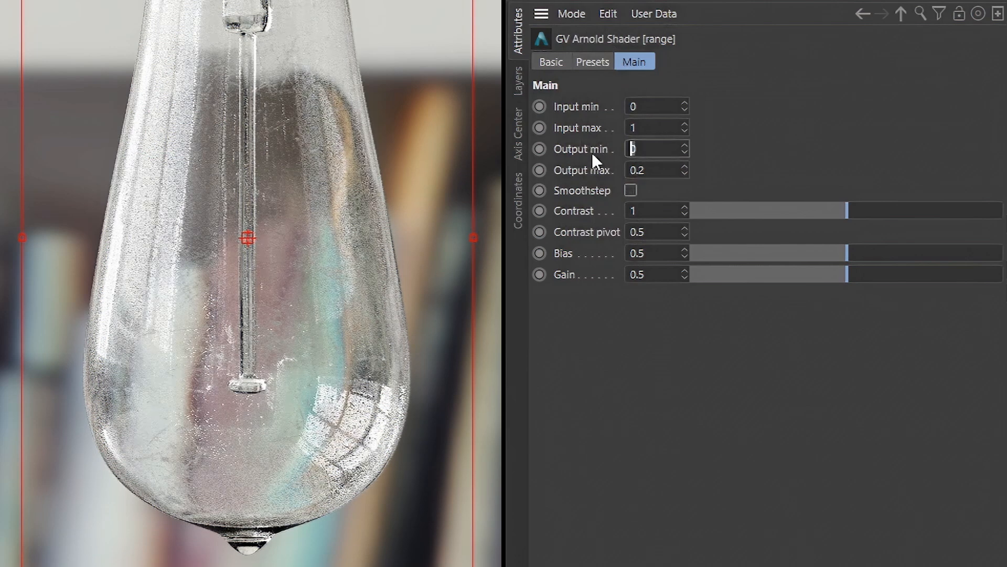
key(Return)
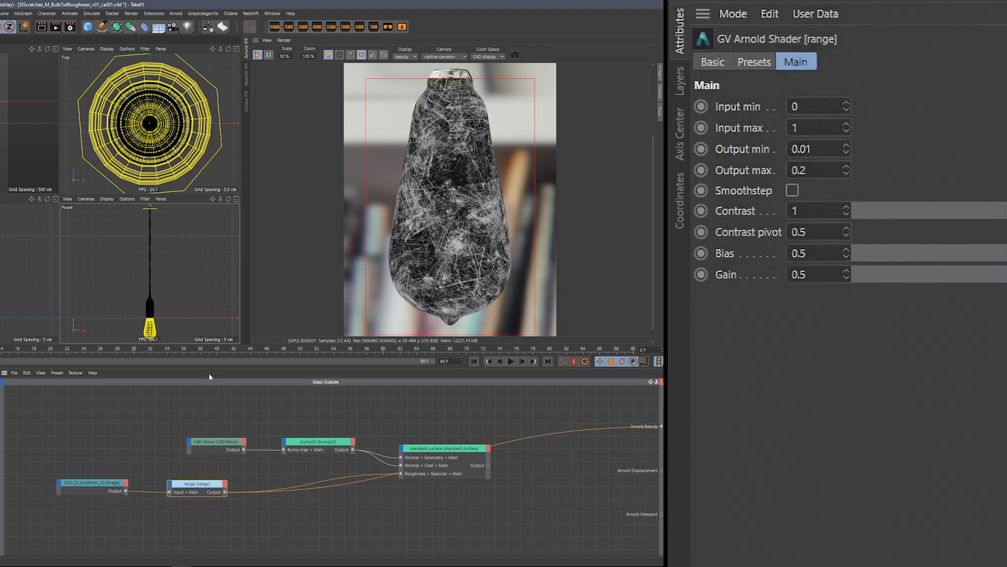
Raise the scratch contrast in the range node by setting Input min to 0.05 and Input max to 0.85.
click(819, 106)
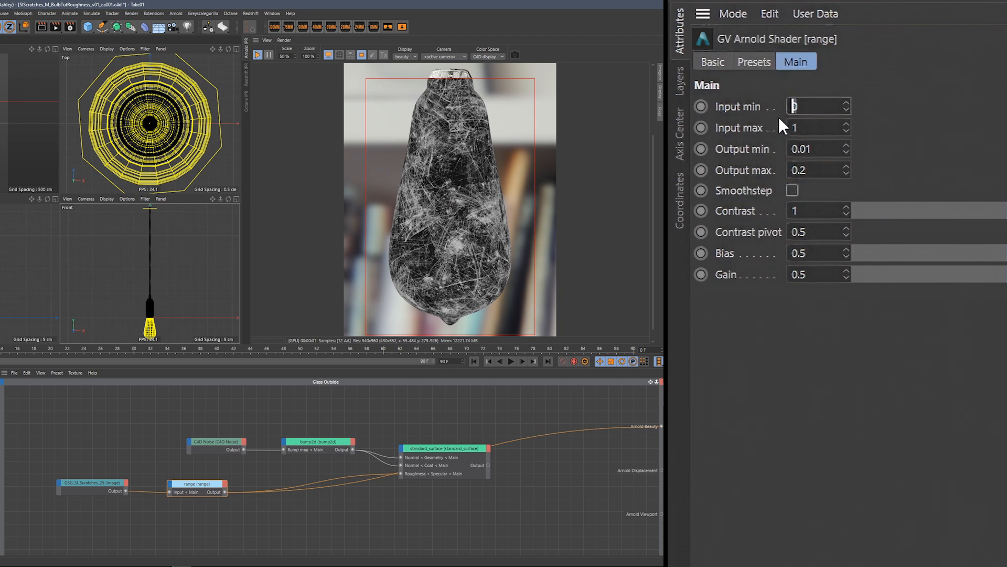
key(BackSpace)
text(0.1)
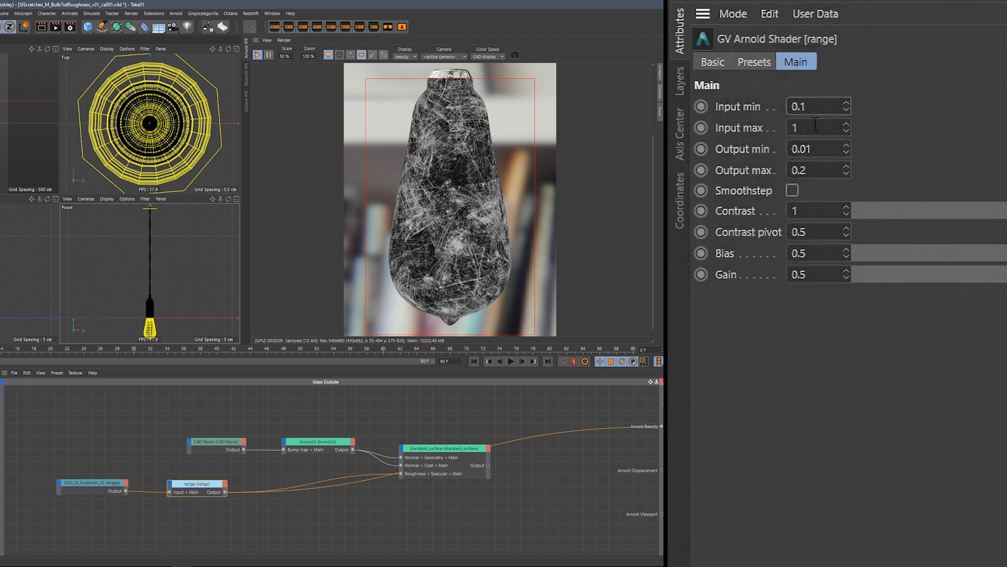
key(Return)
text(0.05)
key(Tab)
key(BackSpace)
text(.85)
key(Return)
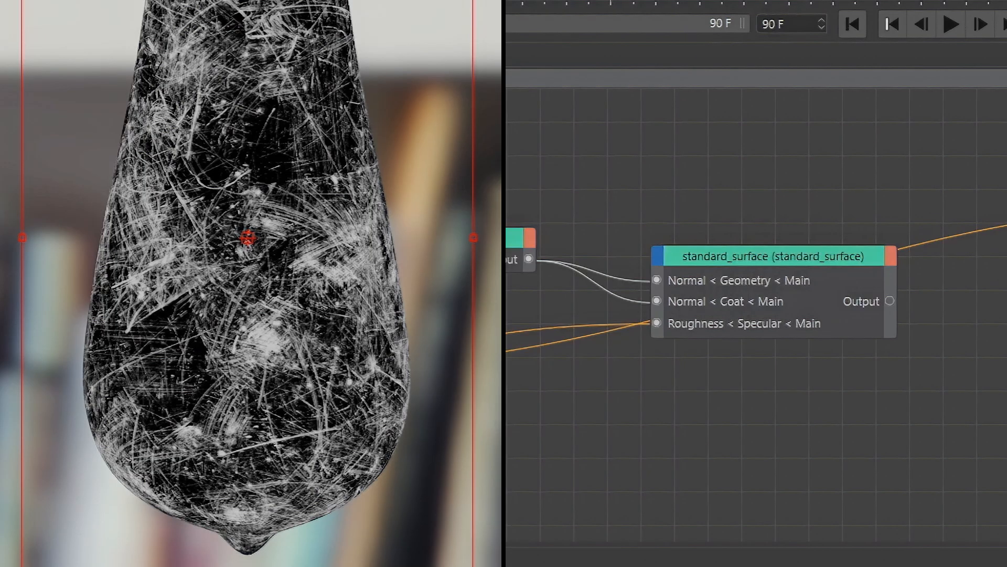
Restore the standard_surface output and open the scene layers to include the filament in the render.
click(783, 260)
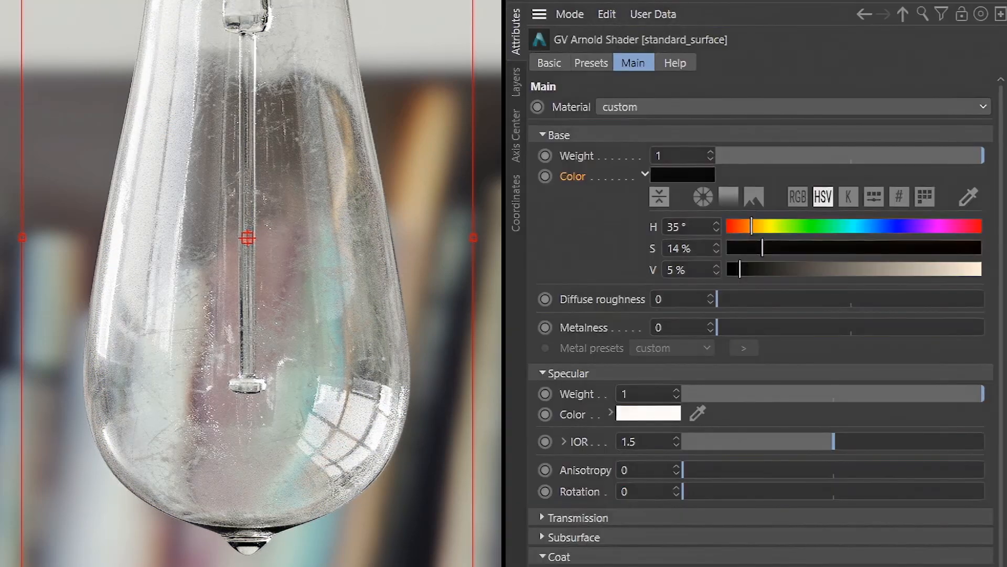
click(510, 83)
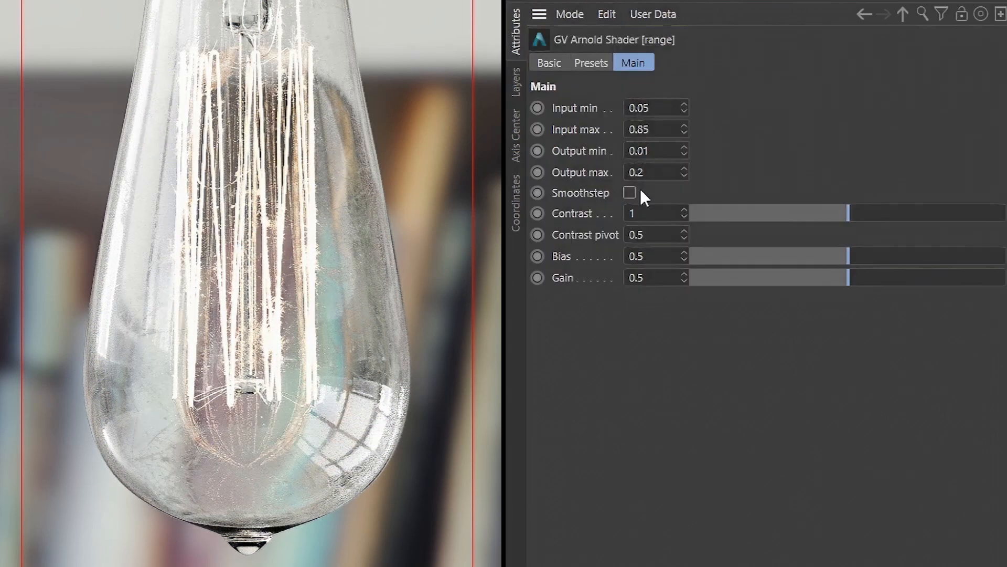
Set the range node's Output max to 0.3 for stronger roughness.
click(645, 172)
text(0.3)
key(Return)
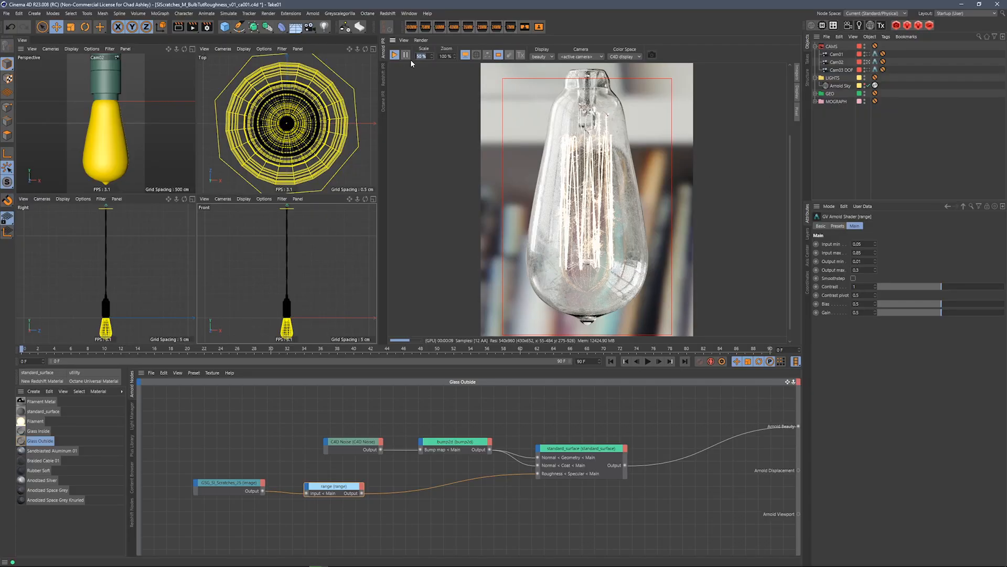
Set the preview render scale to 60% and draw a render region around the bulb's lower part.
key(Return)
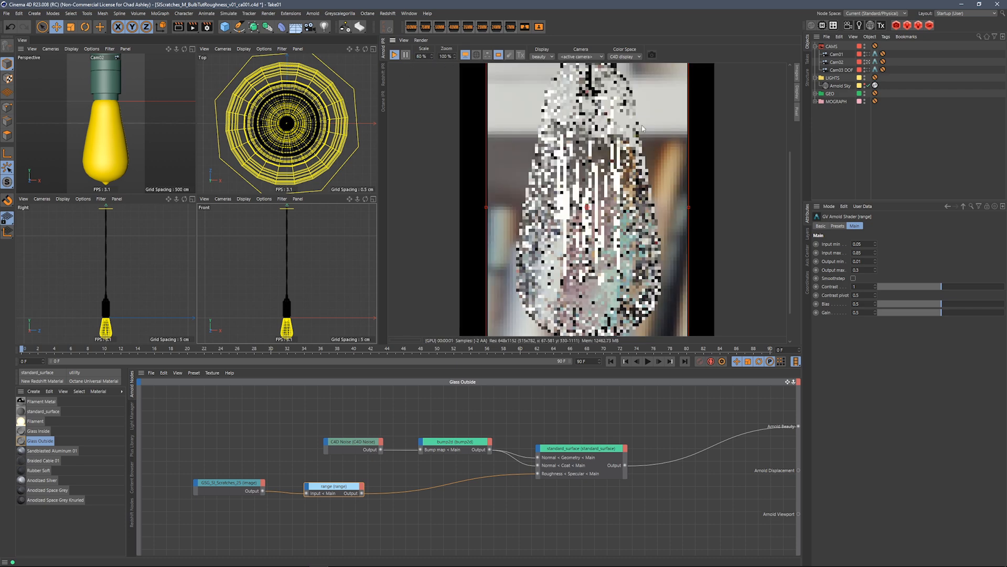
scroll(789, 185, down, 2)
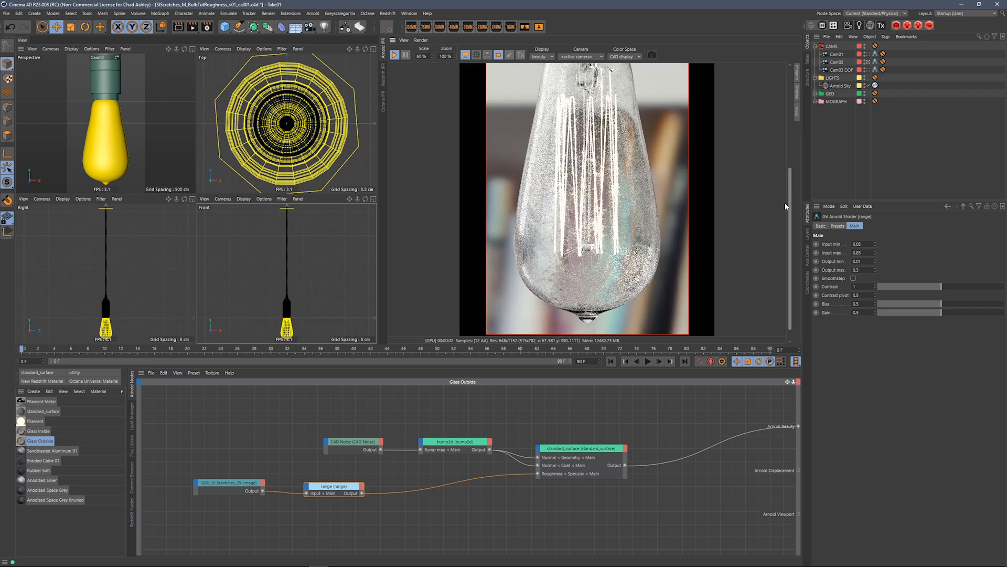
drag(495, 85, 686, 331)
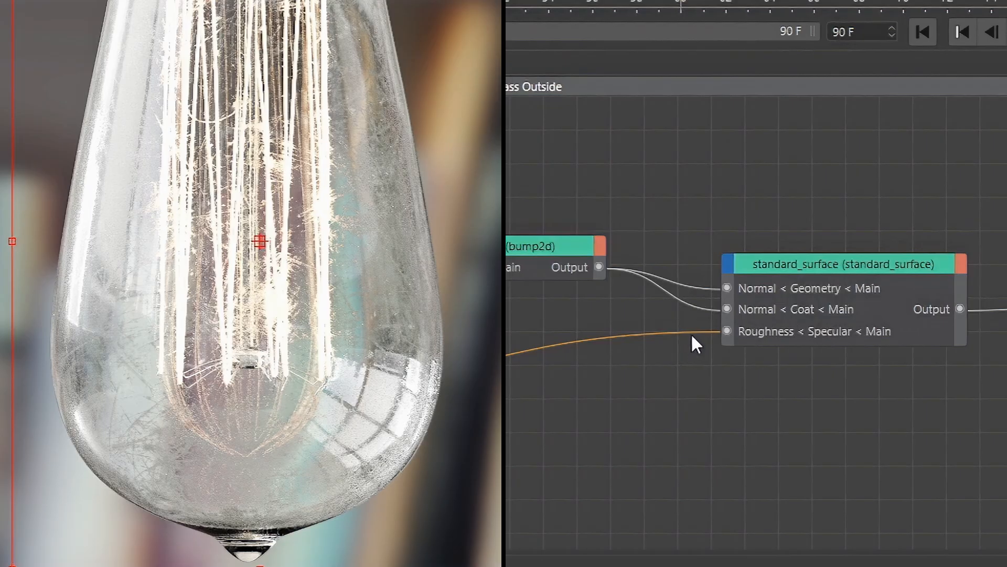
Disconnect the range node from the specular roughness of standard_surface and hide the Filament layer from the render.
double_click(538, 473)
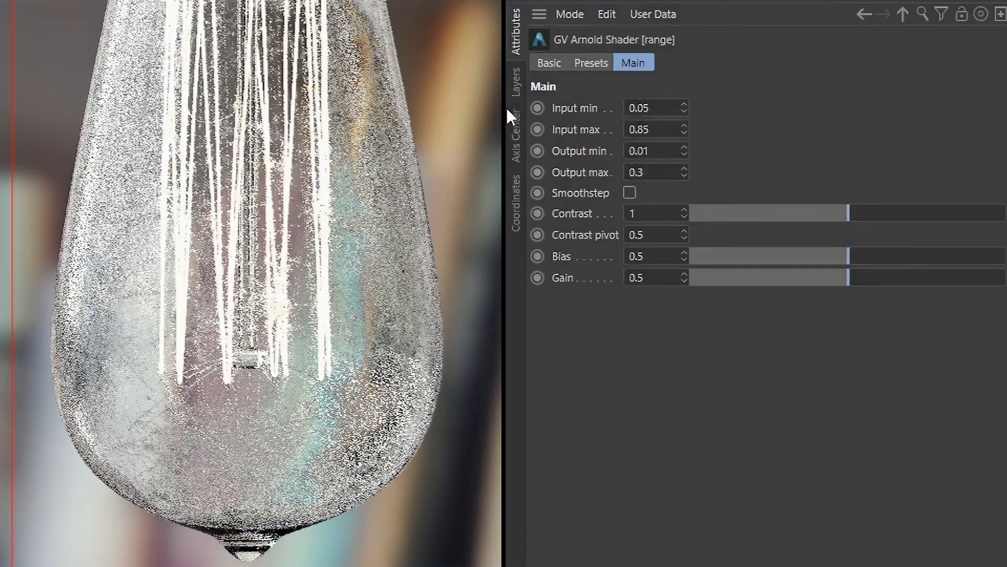
click(516, 82)
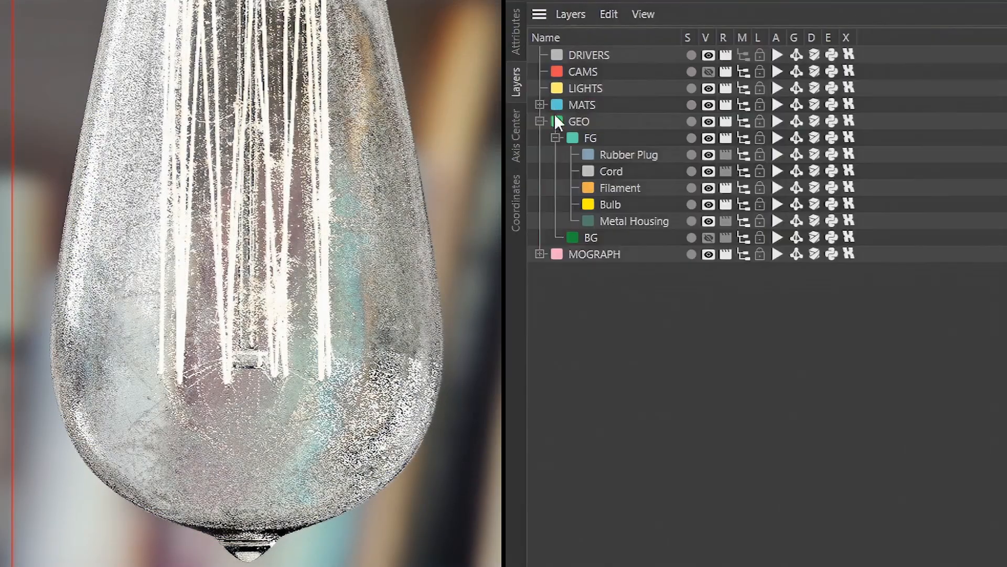
click(729, 190)
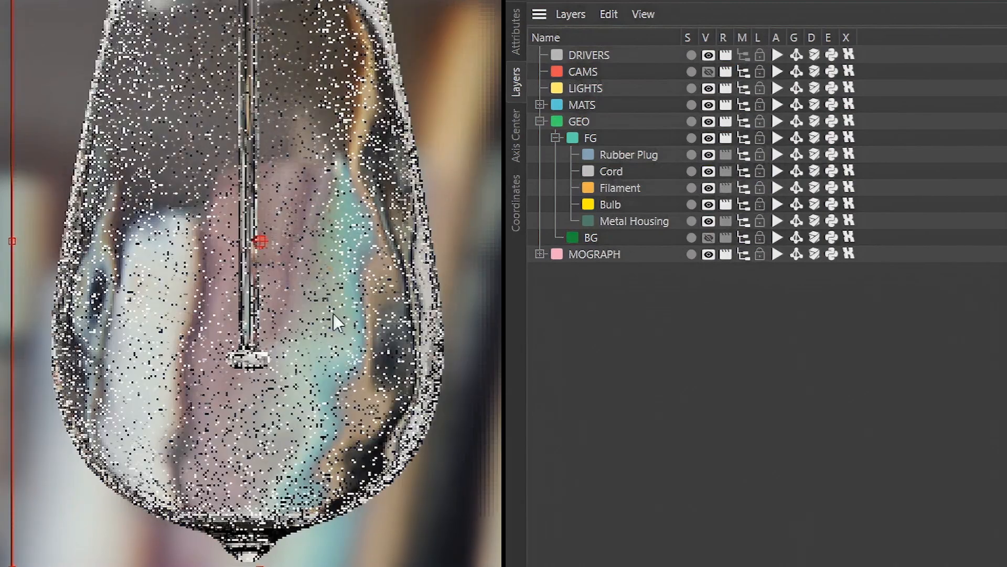
Limit the render region to the bulb's left side and duplicate the range node, feeding the copy from the Scratches 25 image.
drag(29, 117, 221, 502)
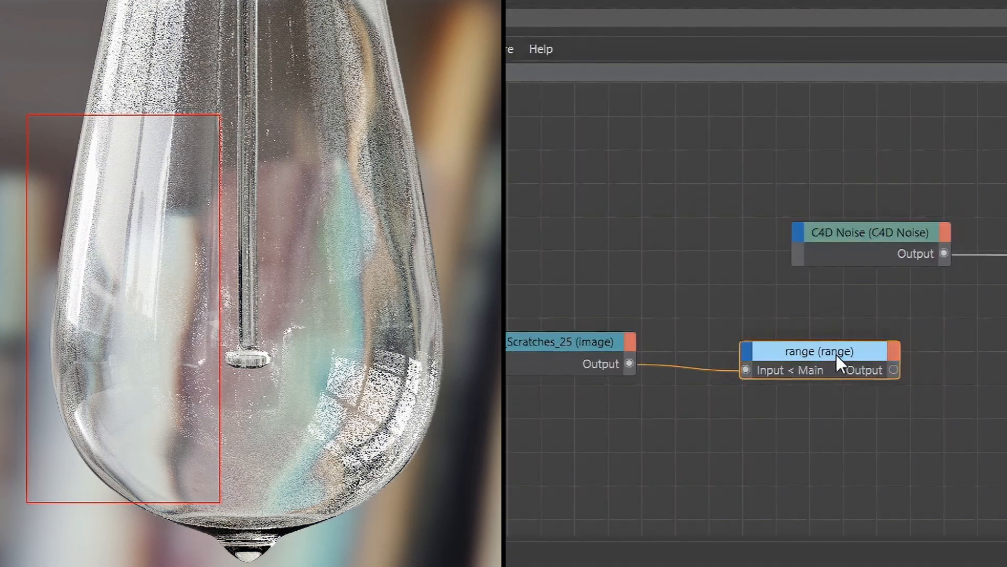
ctrl+drag(836, 355, 839, 282)
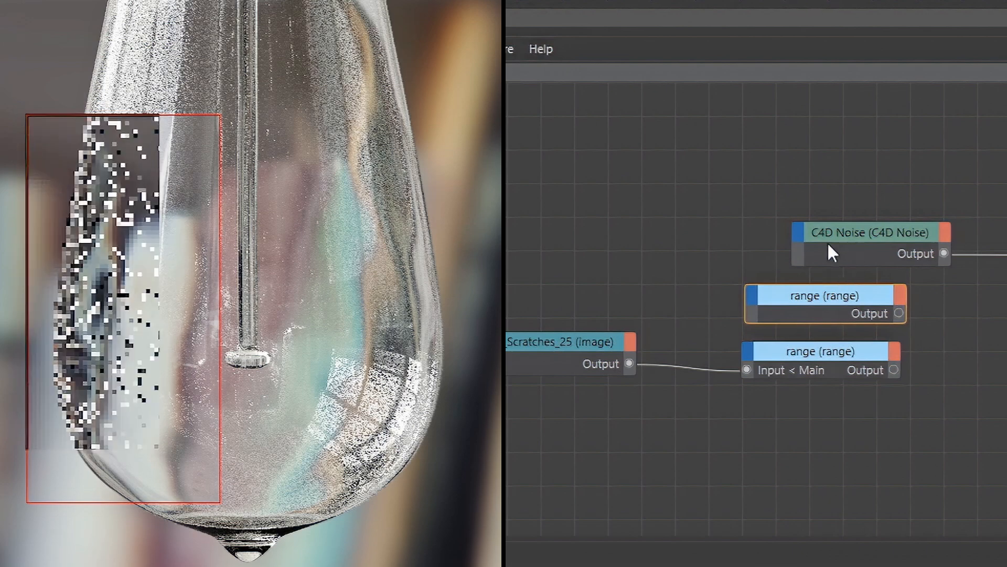
drag(630, 363, 757, 301)
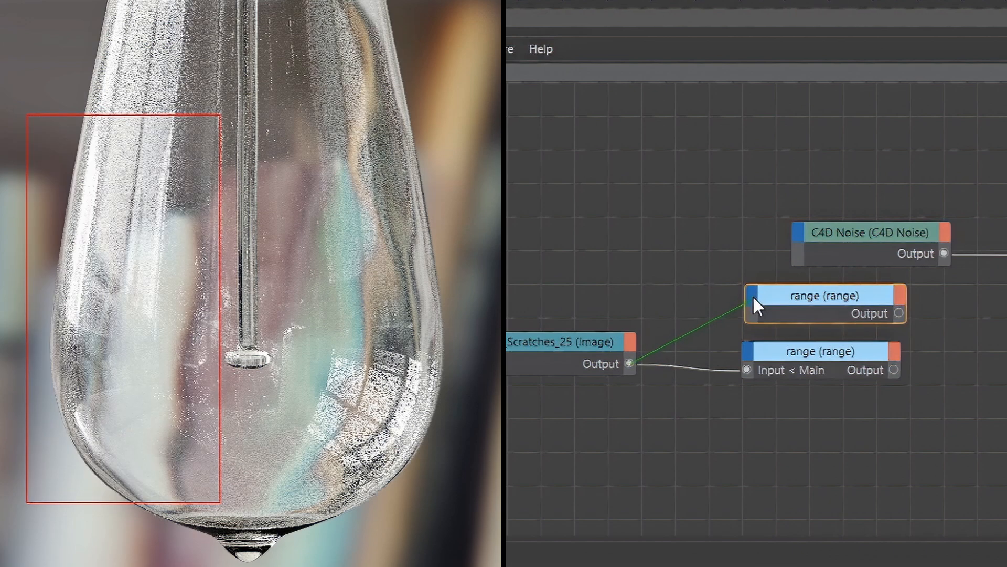
click(832, 310)
drag(825, 293, 880, 130)
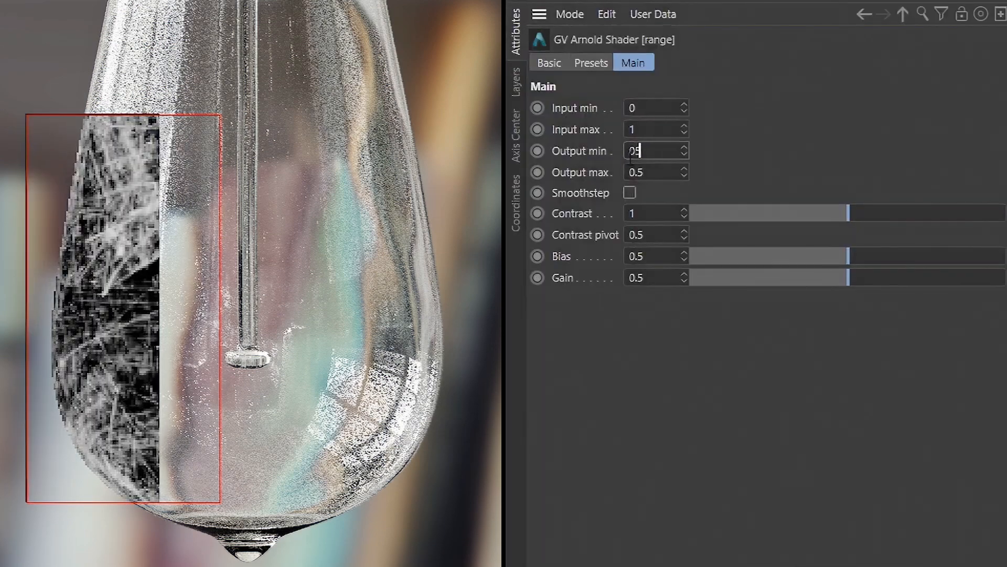
Invert the copied range node by setting its Output min to 0.5 and Output max to 0.
text(5)
drag(669, 148, 572, 150)
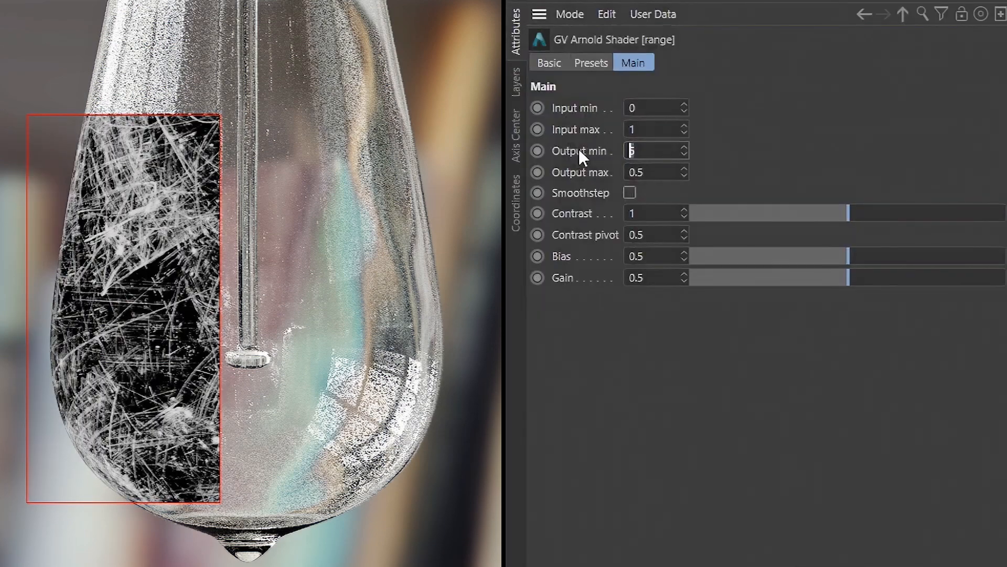
text(0.5)
key(Tab)
text(0)
key(Return)
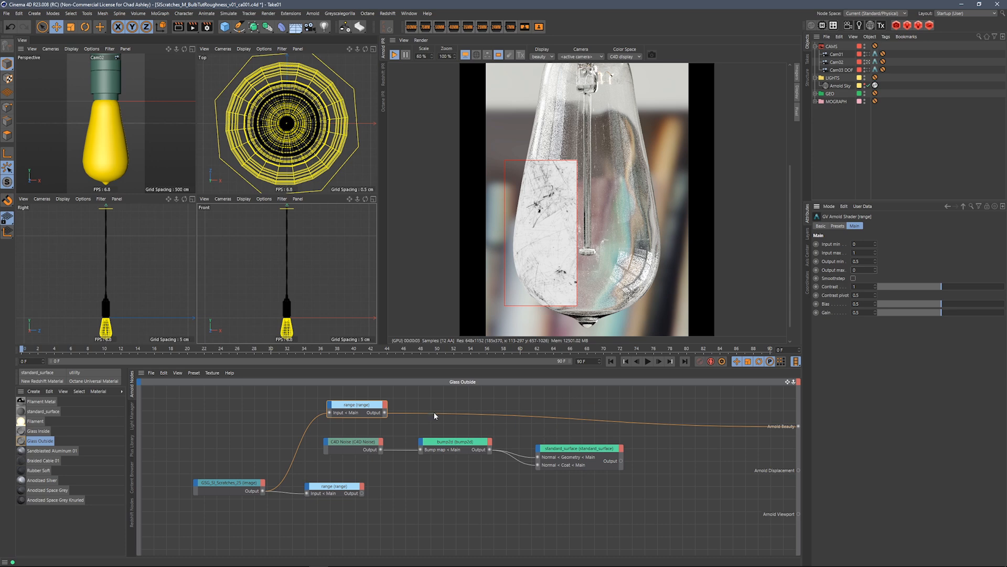
Make room by shifting the bump2d and standard_surface nodes aside, and add a layer_rgba node beside the C4D Noise node.
drag(440, 419, 578, 466)
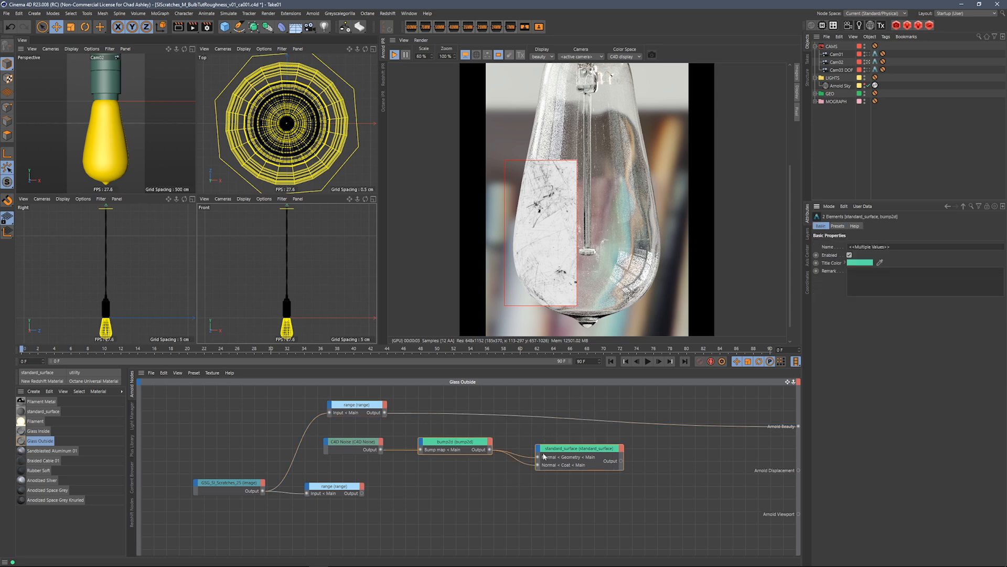
drag(464, 441, 536, 445)
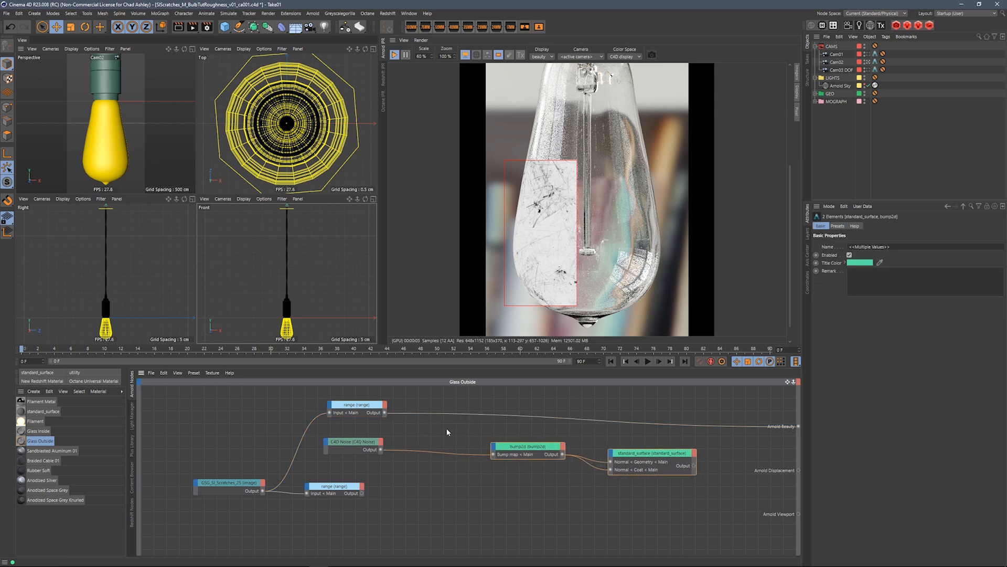
click(421, 425)
key(Tab)
text(layer)
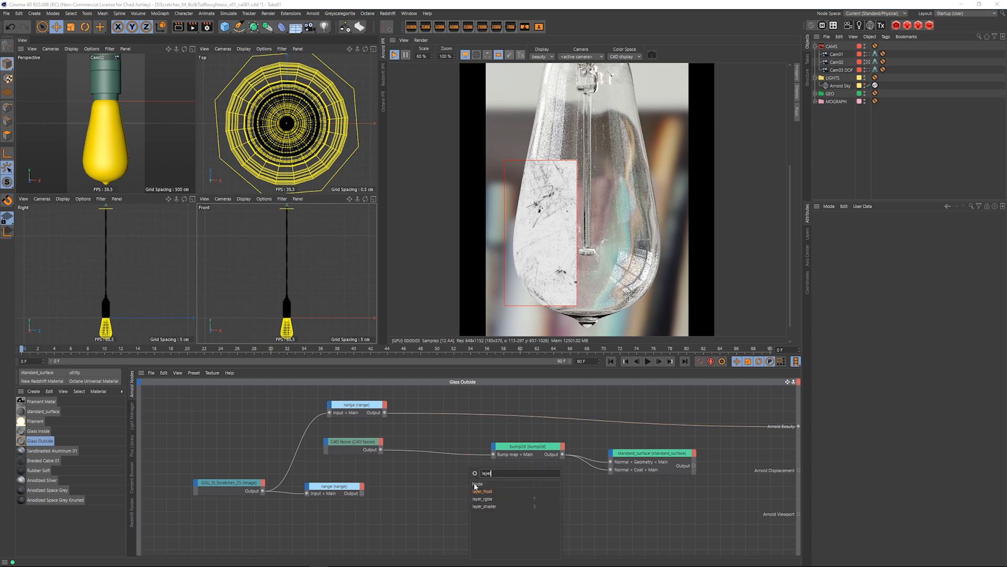
click(482, 498)
drag(454, 466, 441, 424)
Feed the C4D Noise into layer 1 and the inverted range into layer 2 of layer_rgba, and output it to Arnold Beauty.
click(383, 446)
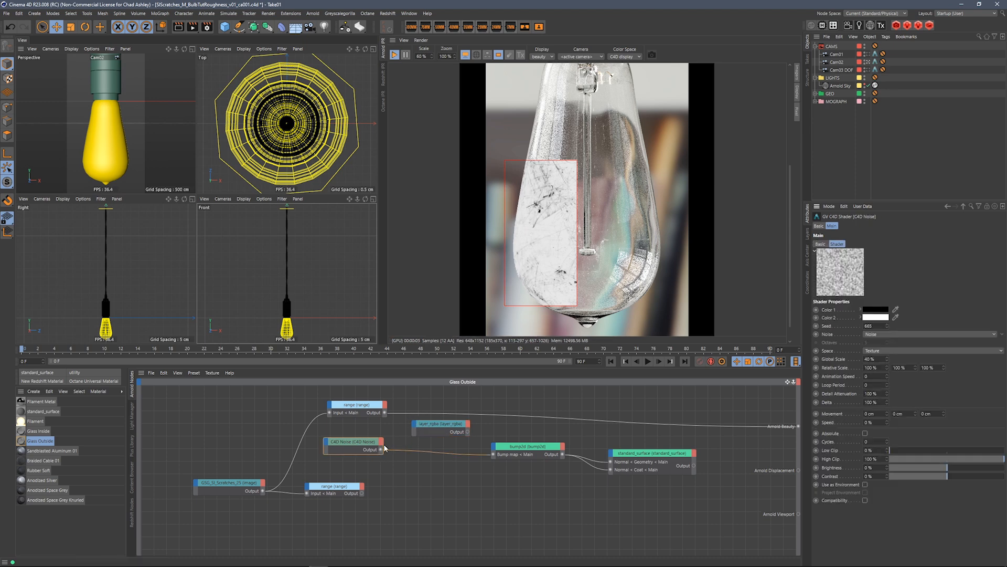
drag(382, 449, 467, 490)
drag(385, 412, 469, 485)
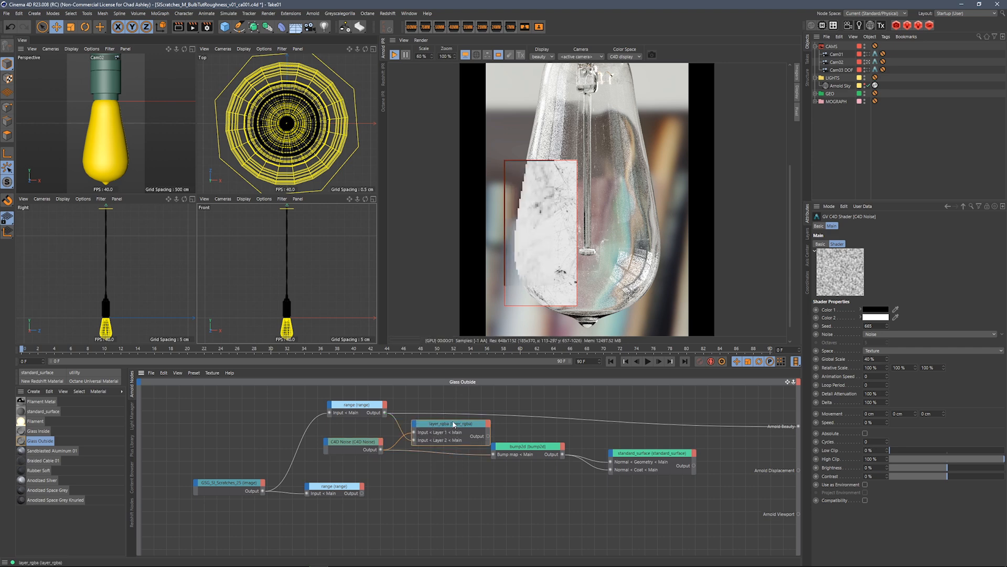
click(452, 423)
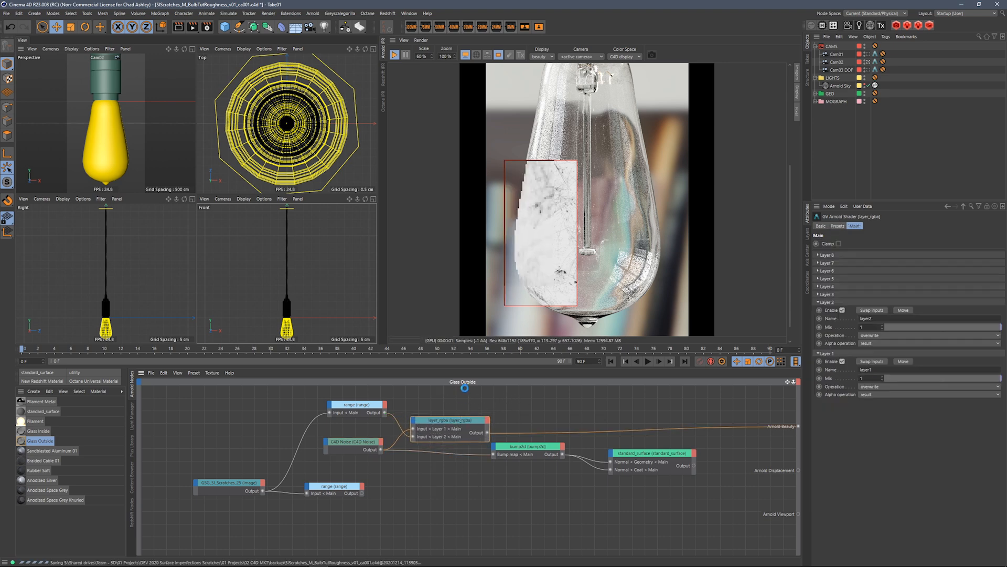
drag(451, 420, 458, 408)
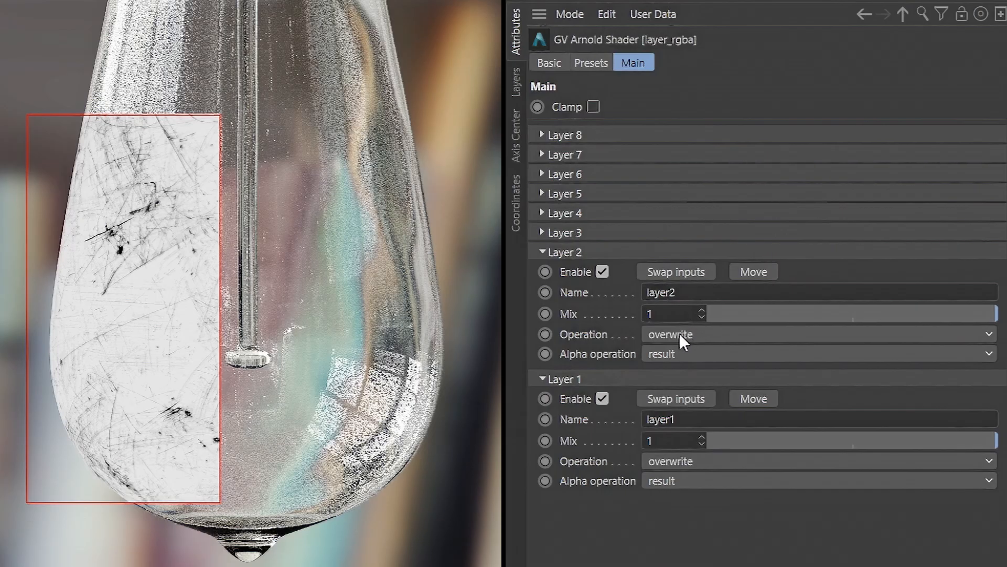
Set layer 2's operation in layer_rgba to multiply and raise the inverted range node's Output min to 1.
click(680, 333)
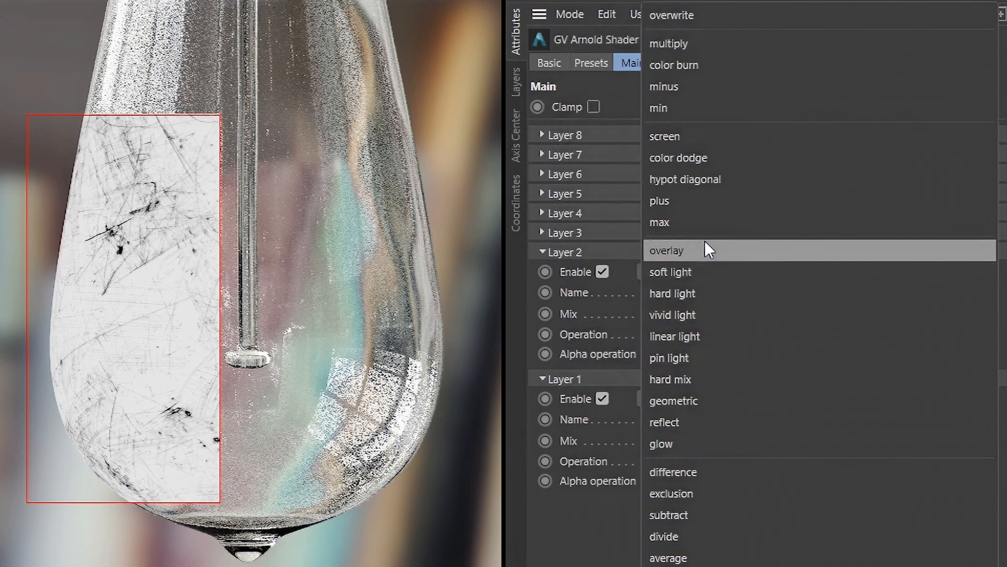
click(729, 44)
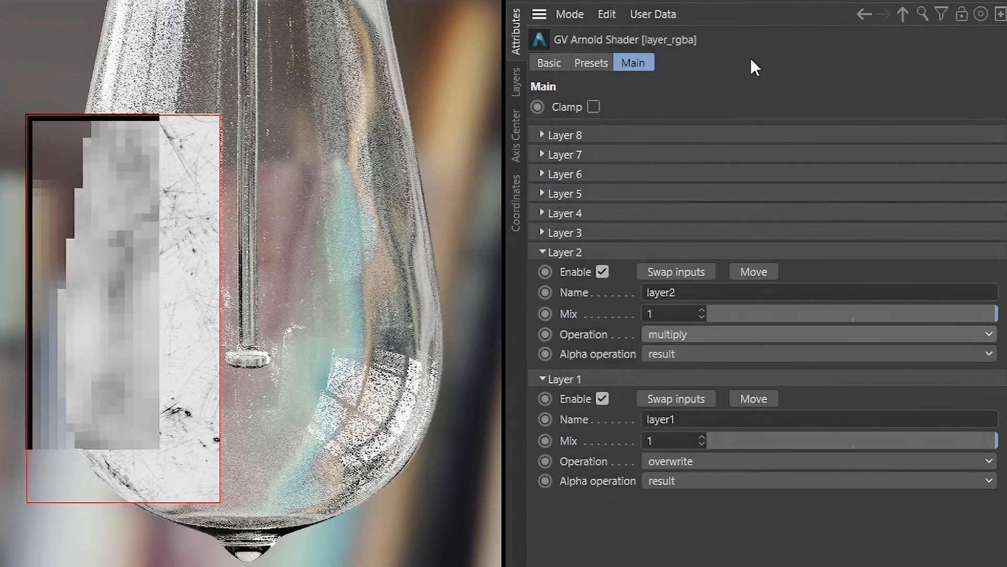
click(810, 167)
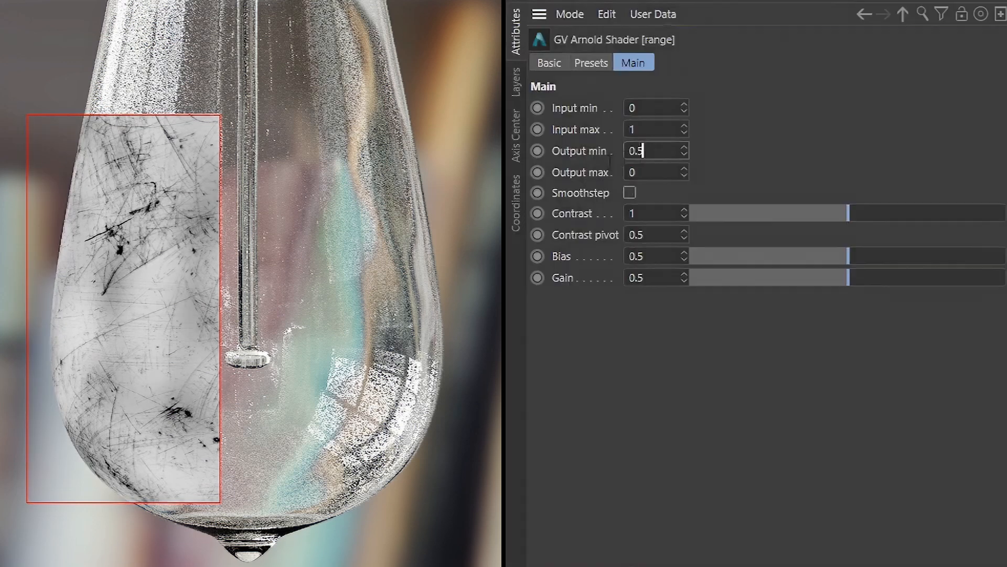
drag(646, 151, 627, 153)
text(1)
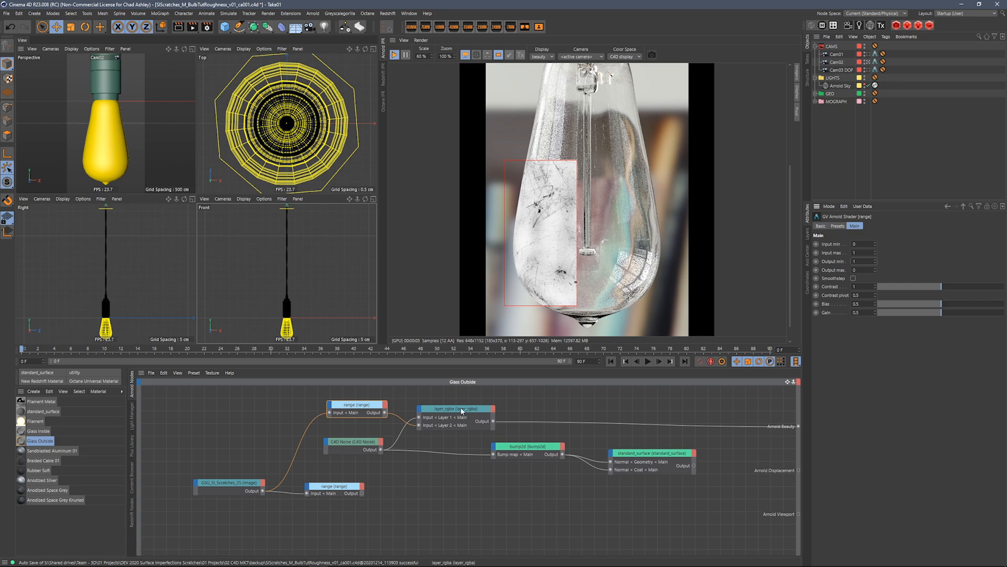
Lower layer 2's mix in layer_rgba to 0.07 and connect the layer_rgba output to the bump2d node's bump map.
click(462, 411)
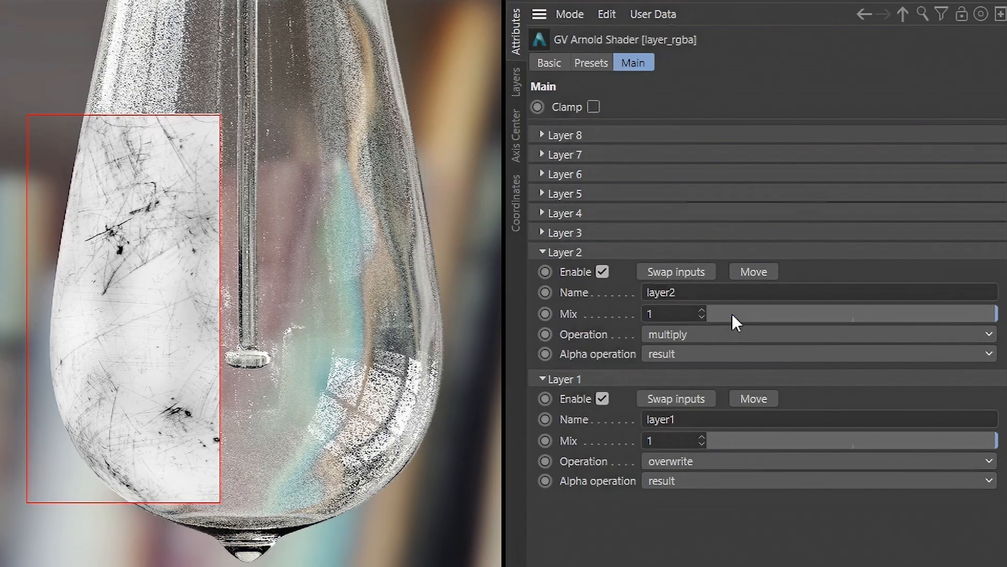
click(894, 326)
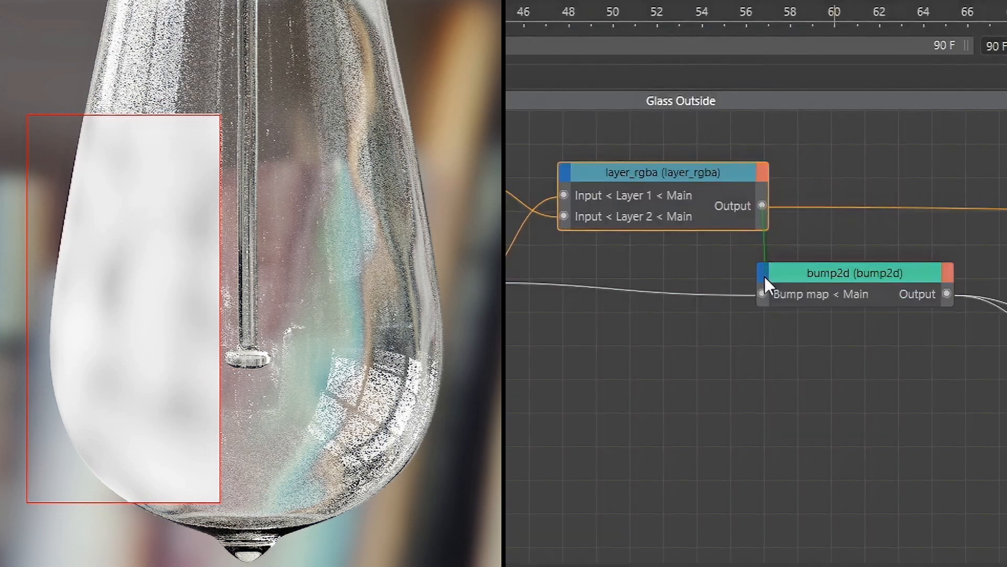
drag(763, 276, 762, 293)
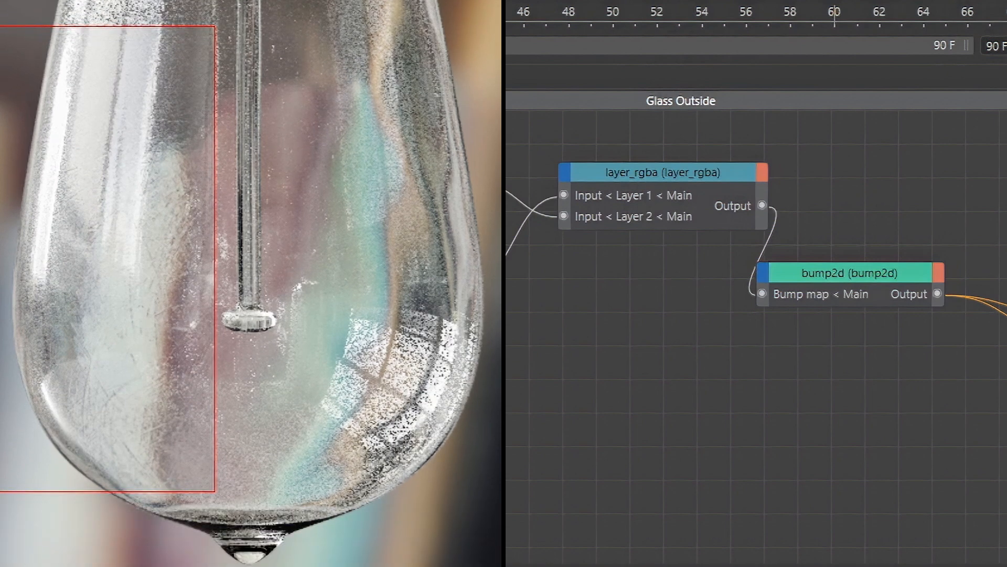
mouse_move(61, 134)
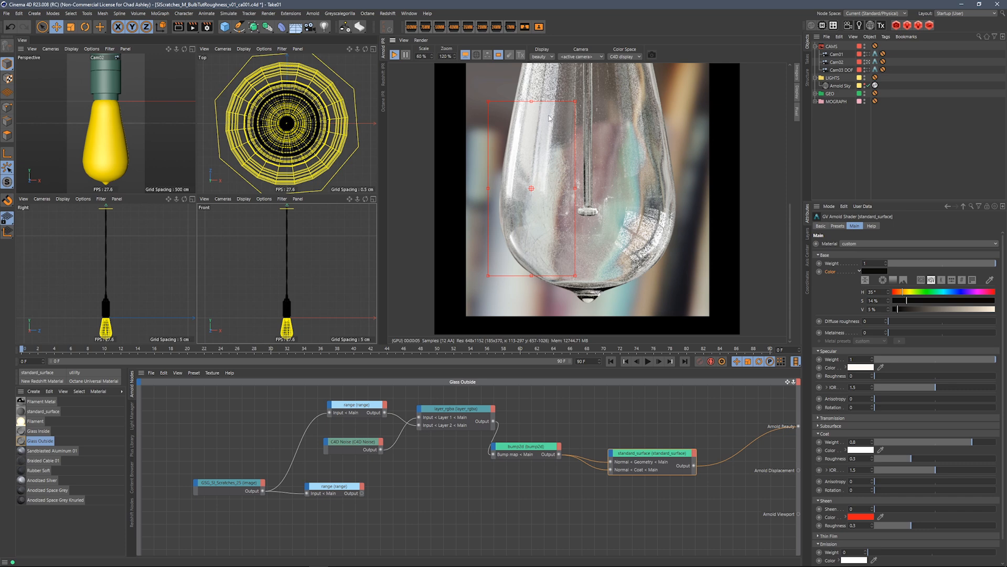
Set layer 2's mix in layer_rgba to 0.02 and draw a render region over the bulb's lower right side.
click(462, 412)
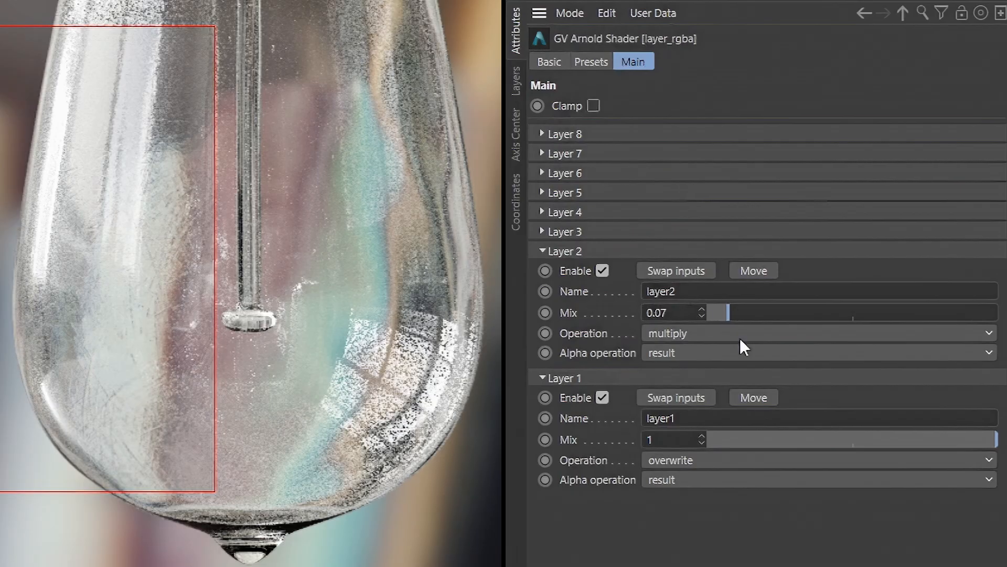
drag(878, 328, 849, 335)
text(.02)
key(Return)
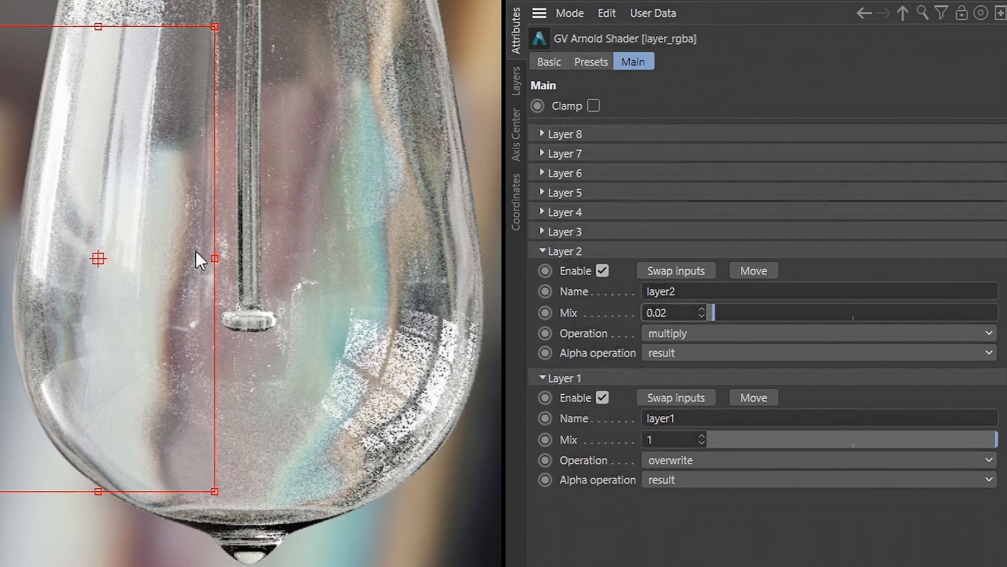
drag(499, 215, 252, 489)
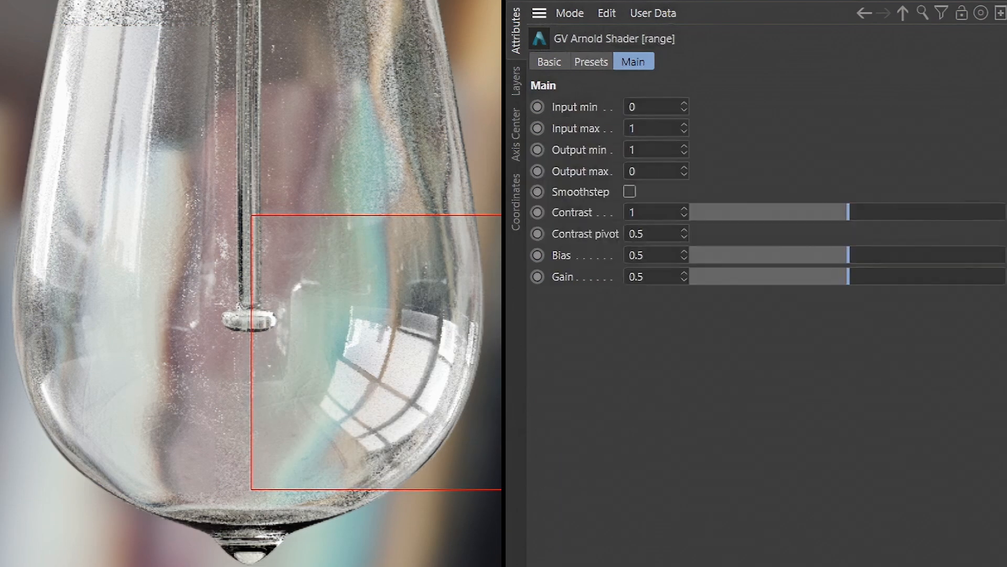
Set the bump range node's Input min to 0.1 and Input max to 0.85, and limit the render region to the bulb's left side.
click(675, 102)
text(0.1)
key(Tab)
text(.85)
key(Return)
drag(128, 225, 269, 501)
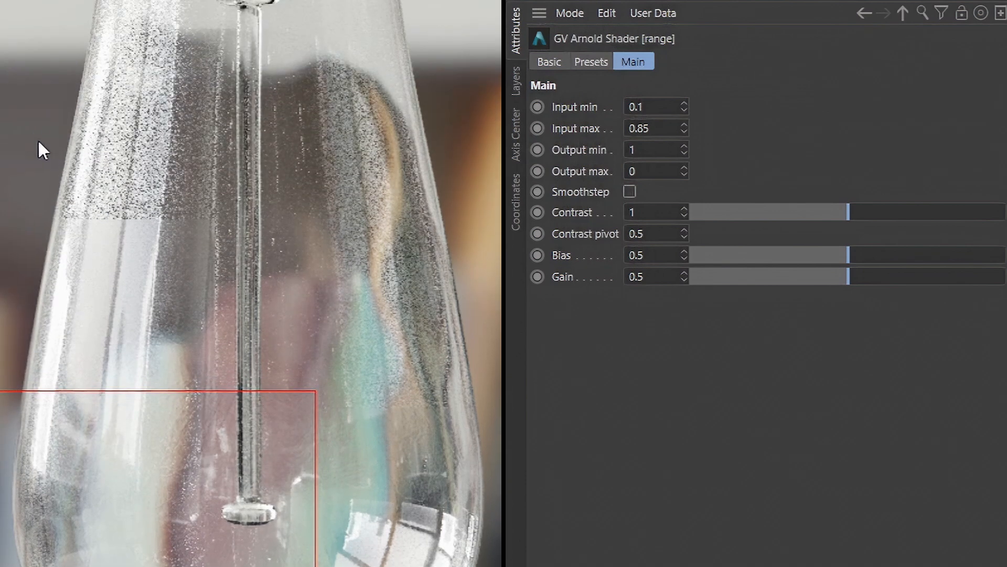
drag(25, 121, 231, 418)
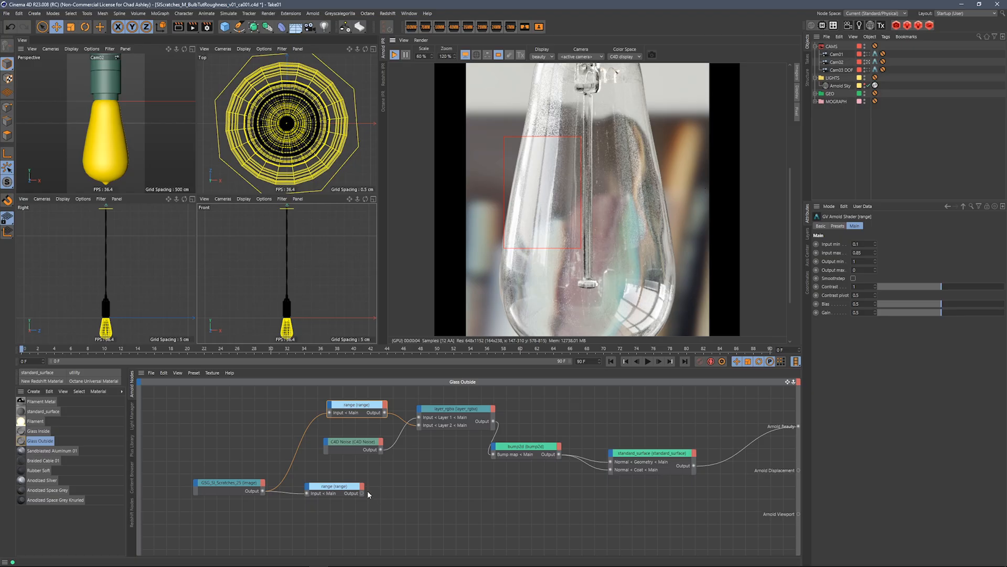
Connect the roughness range node to the specular roughness of standard_surface and enlarge the render region to cover the bulb.
drag(360, 493, 682, 481)
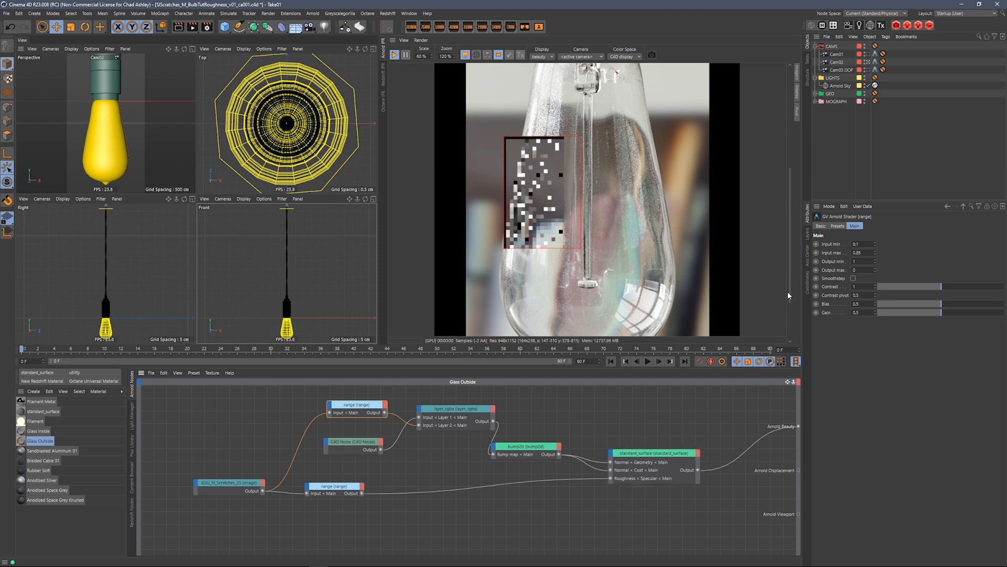
drag(490, 72, 701, 336)
drag(790, 271, 788, 260)
drag(791, 212, 796, 235)
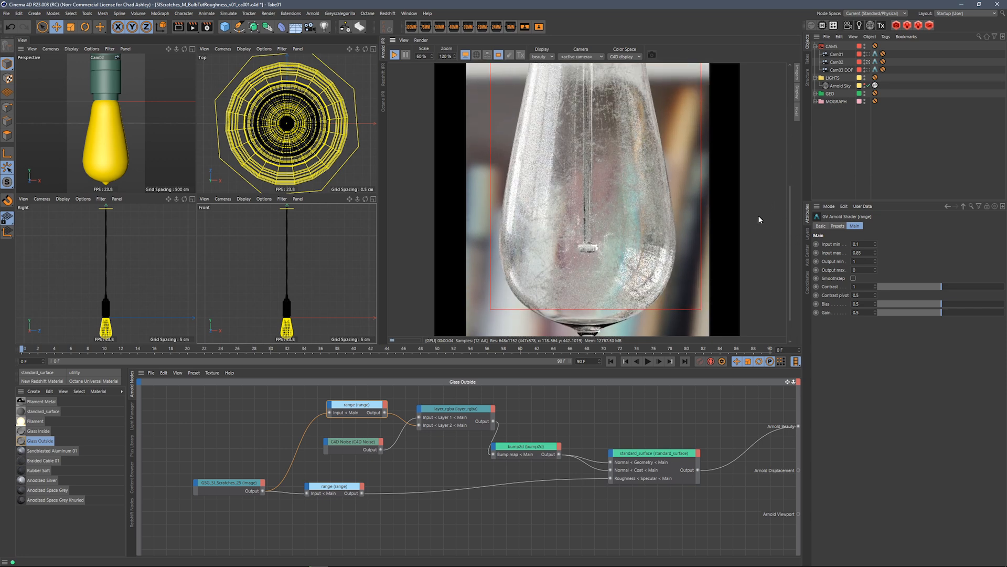
Set the preview zoom to 100% and show the Filament layer in the render again.
click(445, 56)
text(100)
key(Return)
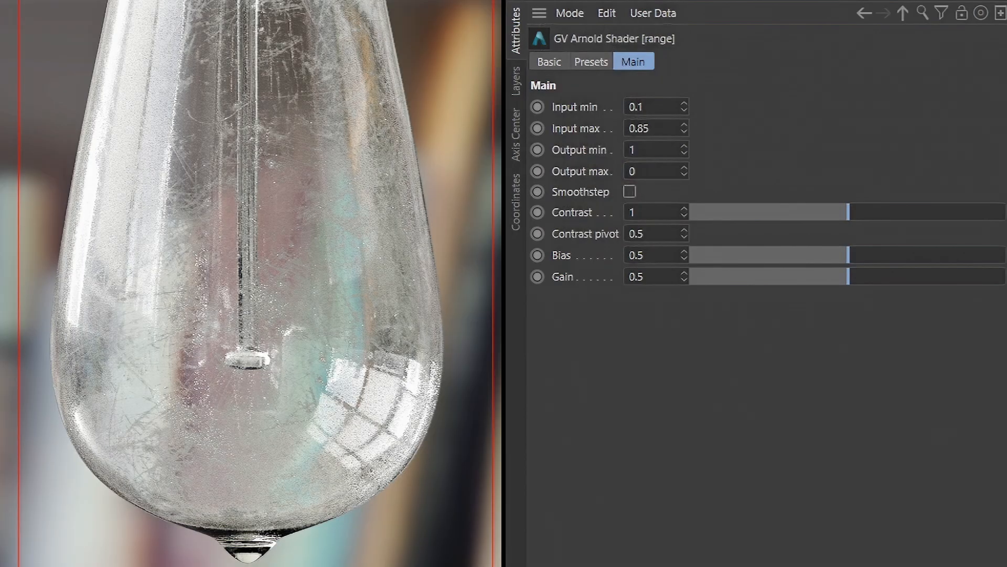
click(516, 86)
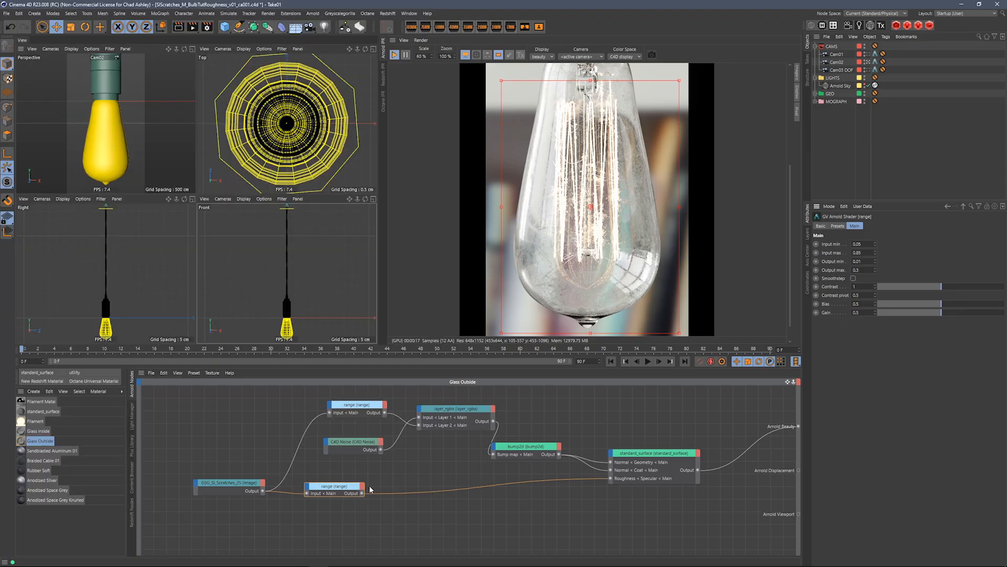
drag(334, 488, 351, 488)
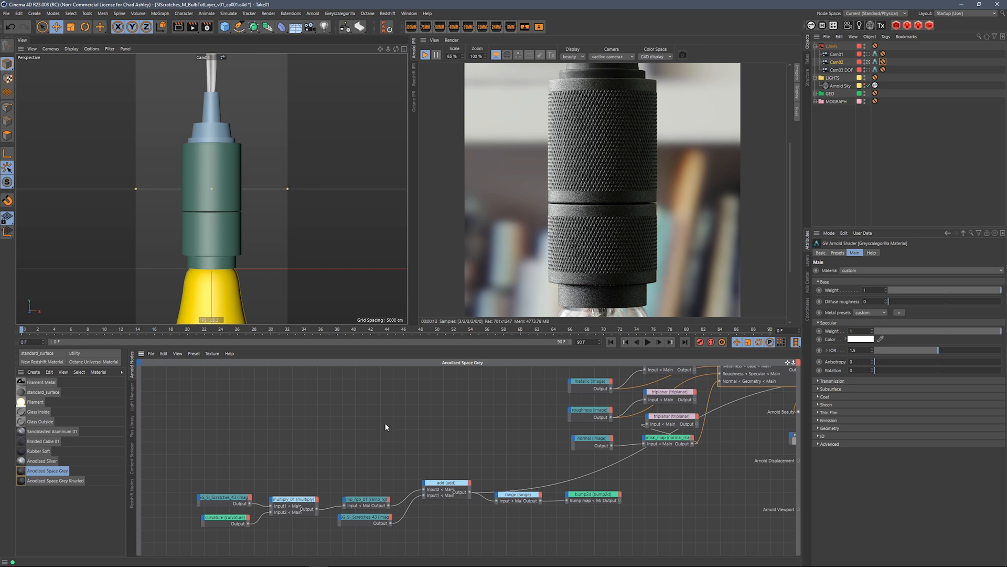
Examine the Anodized Space Grey node network, including its mix_shader, the Anodized Silver reference and the scratch mask nodes.
middle_drag(498, 420, 336, 463)
middle_drag(369, 413, 379, 416)
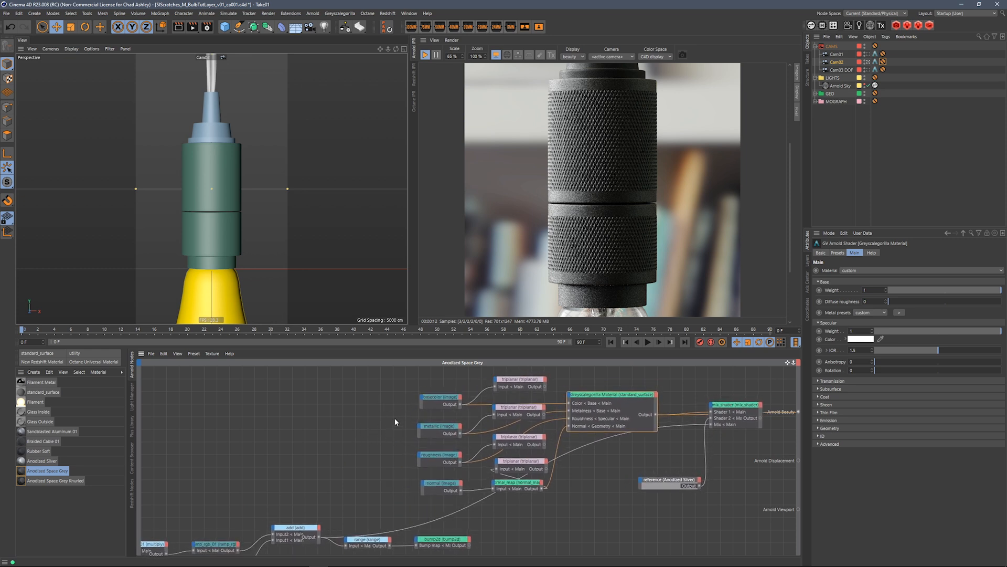
middle_drag(673, 399, 613, 411)
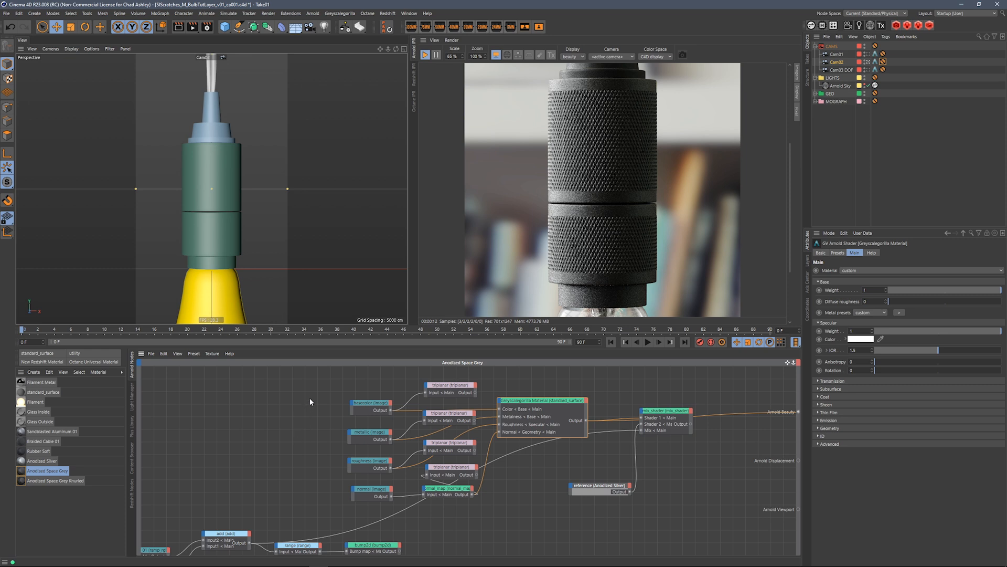
middle_drag(568, 379, 573, 381)
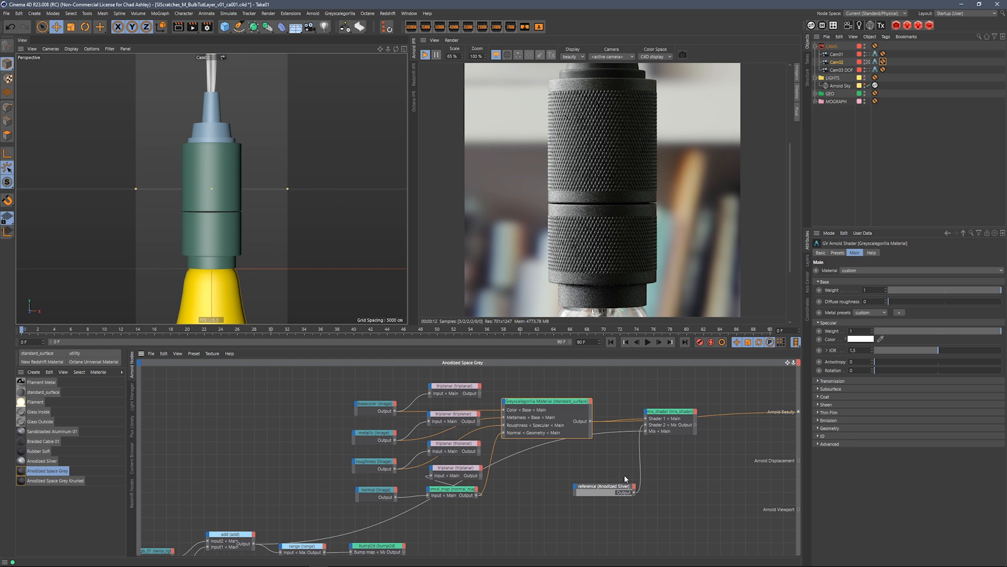
drag(615, 489, 602, 482)
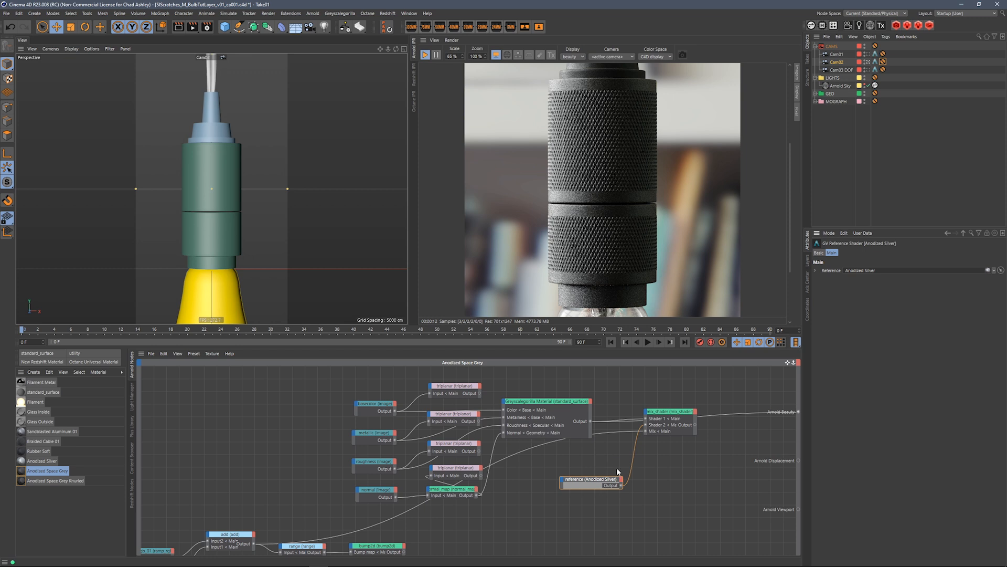
middle_drag(466, 499, 506, 467)
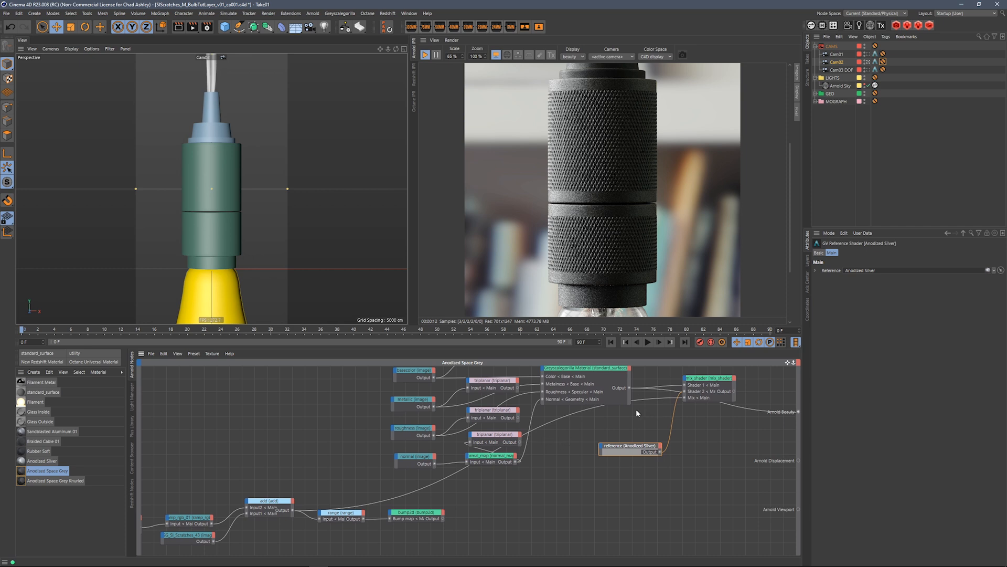
middle_drag(637, 420, 609, 448)
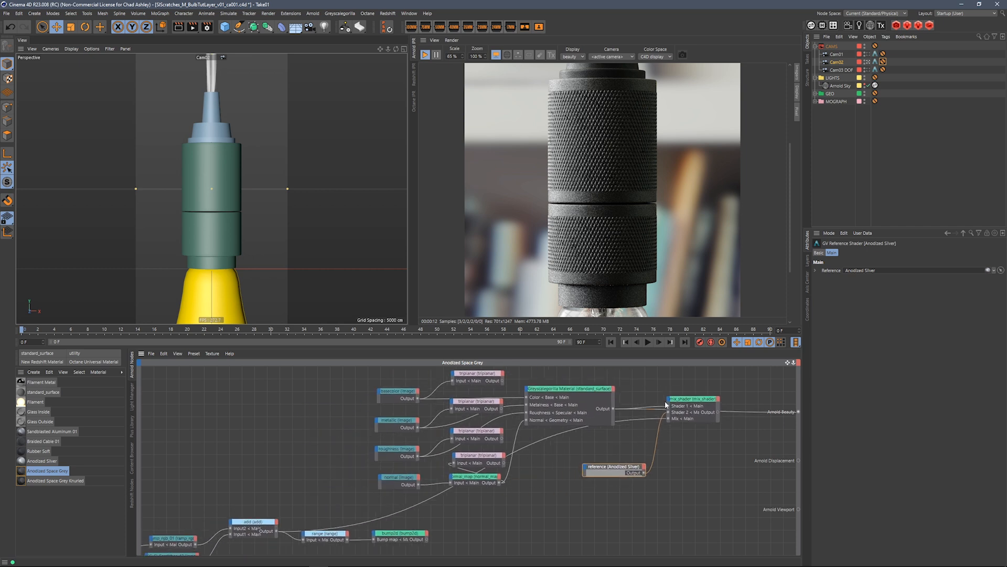
mouse_move(526, 484)
middle_down()
mouse_move(517, 470)
mouse_move(356, 442)
mouse_move(496, 457)
mouse_move(479, 451)
middle_up()
middle_drag(372, 453, 668, 423)
mouse_move(571, 450)
middle_down()
mouse_move(487, 451)
mouse_move(530, 428)
mouse_move(475, 424)
mouse_move(310, 481)
mouse_move(347, 477)
mouse_move(383, 420)
mouse_move(315, 421)
mouse_move(340, 378)
middle_up()
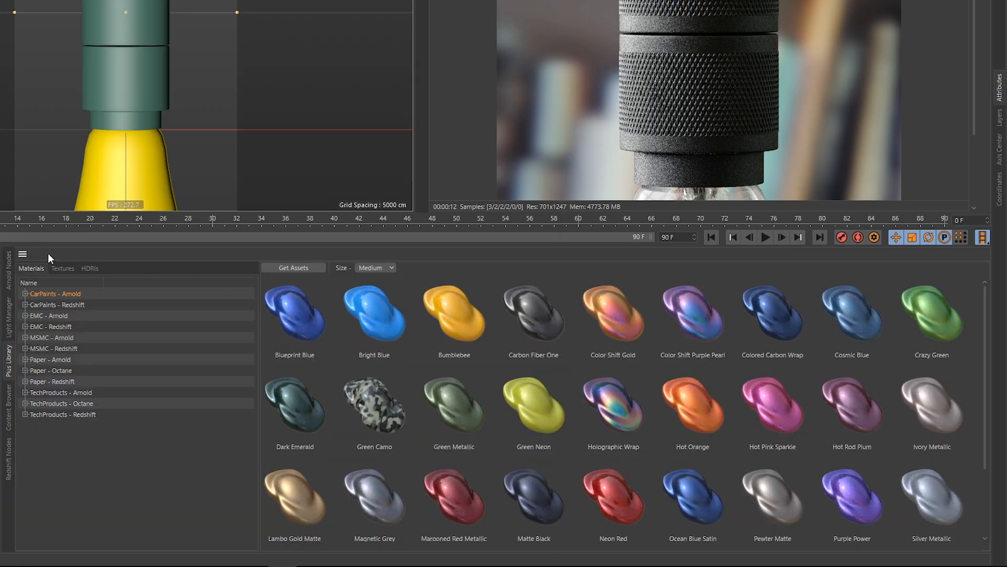
Add the Scratches 42 texture from the Surface Imperfections: Scratches library to the material network and set its color space to linear.
click(61, 269)
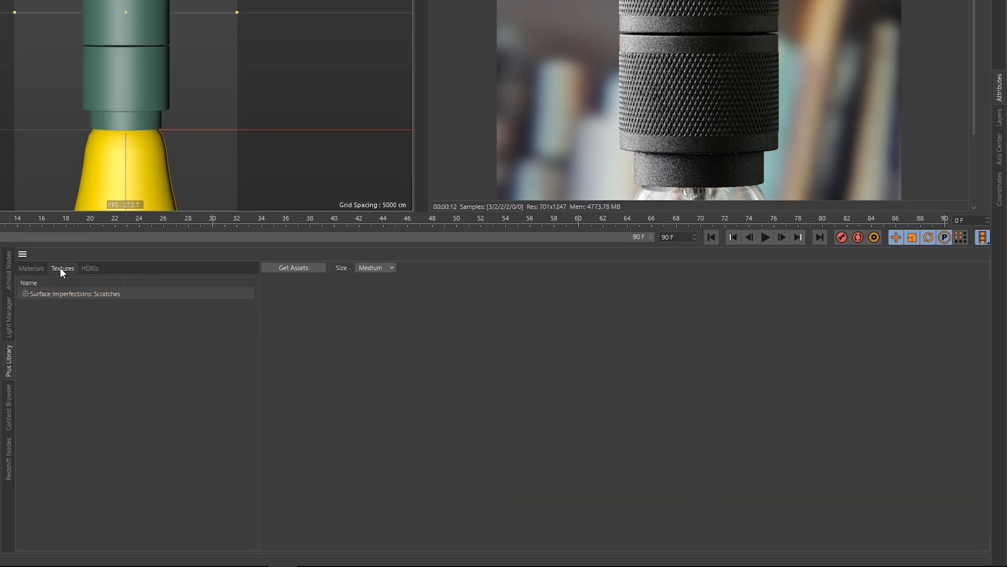
click(90, 297)
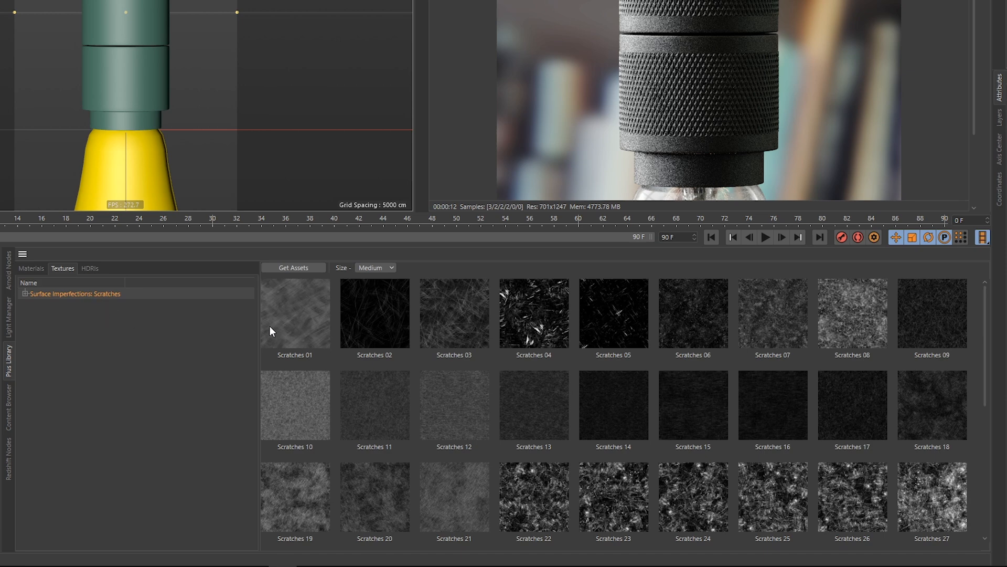
drag(260, 316, 204, 325)
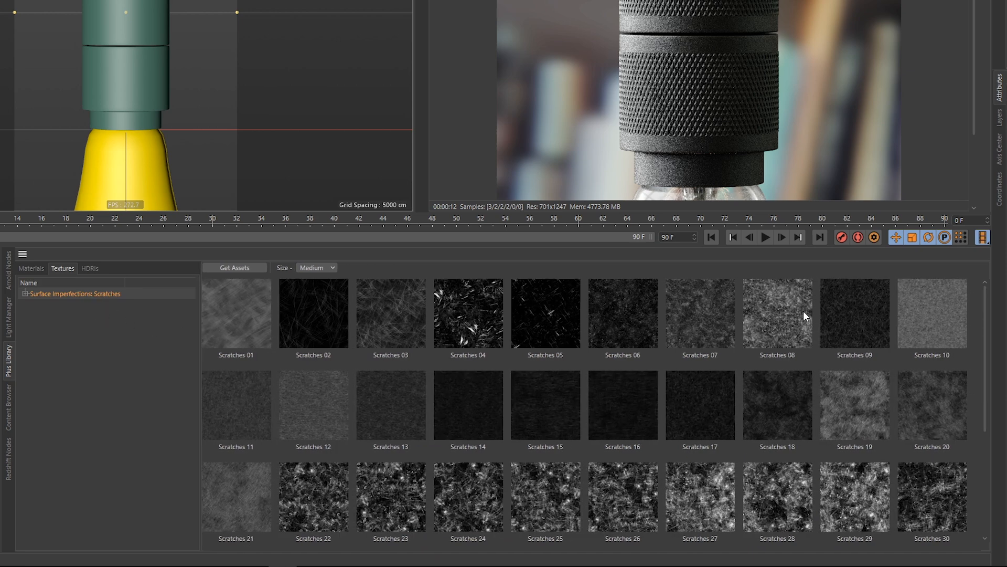
drag(984, 309, 989, 419)
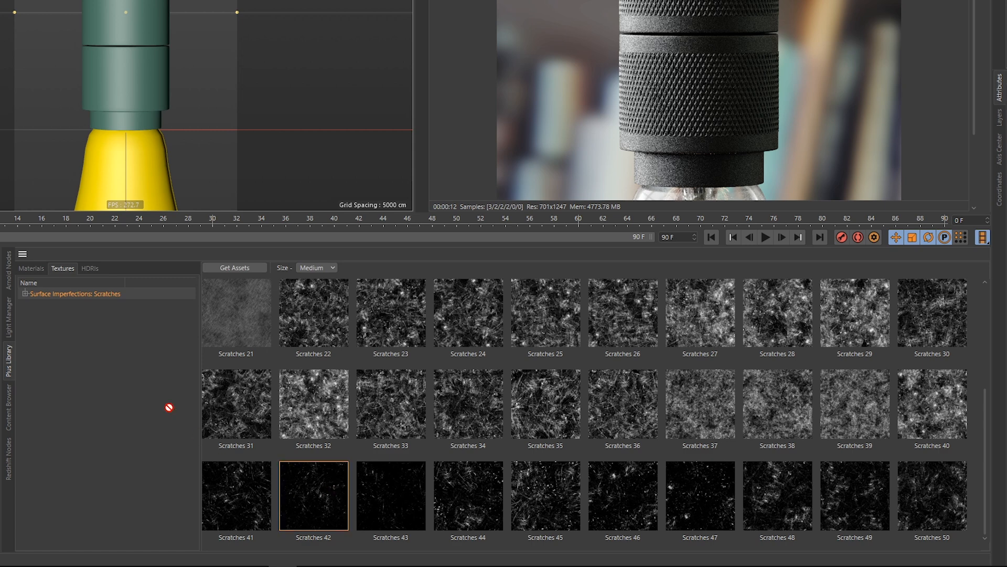
click(11, 280)
drag(236, 375, 211, 446)
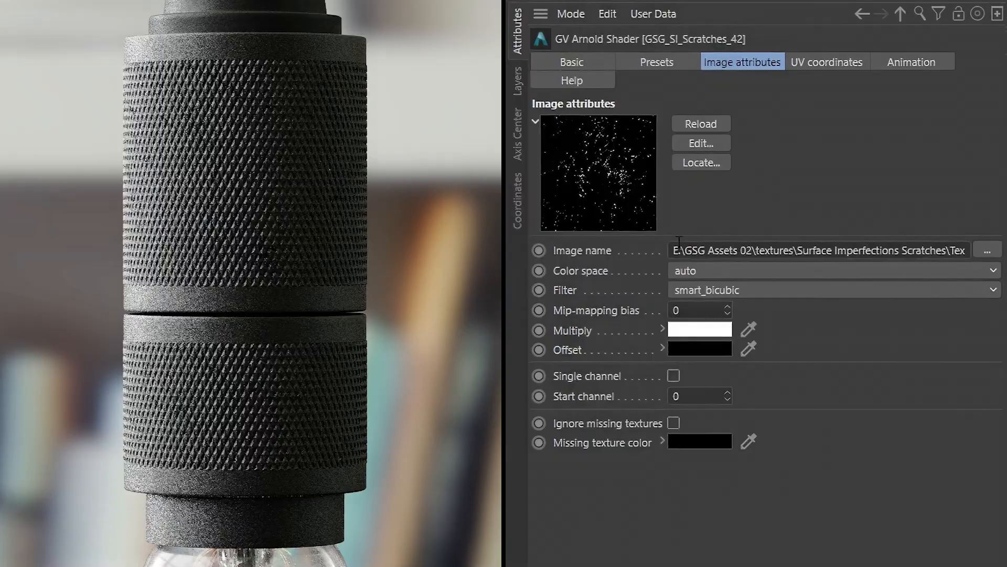
click(693, 271)
click(709, 359)
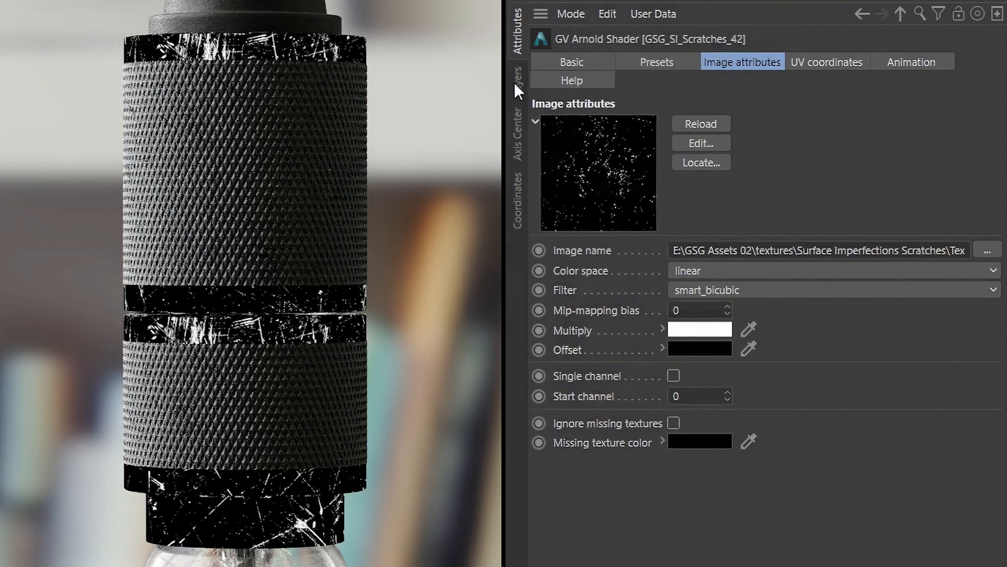
Hide the Rubber Plug, Cord, Filament and Bulb layers in the render so only the metal housing is rendered.
click(516, 81)
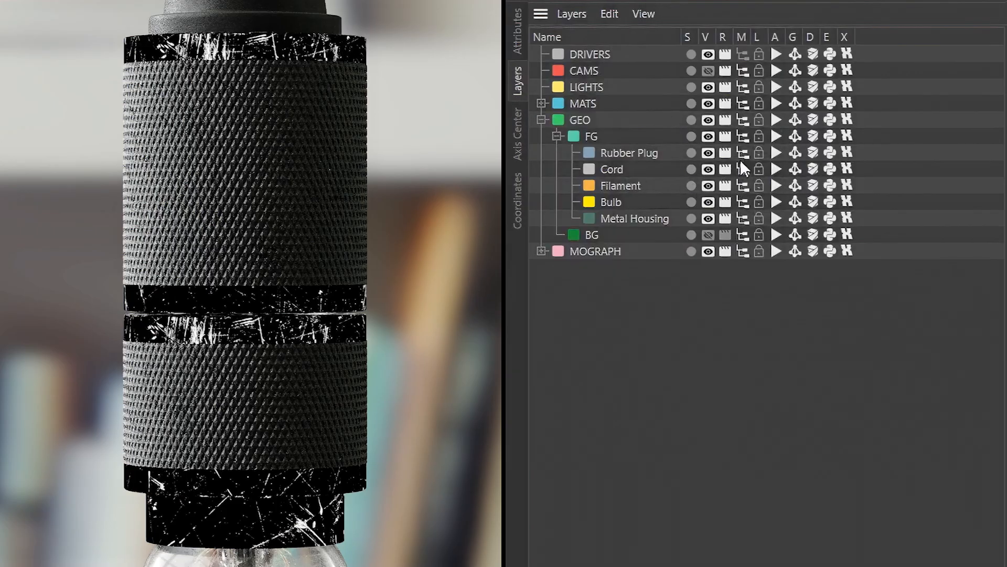
click(725, 169)
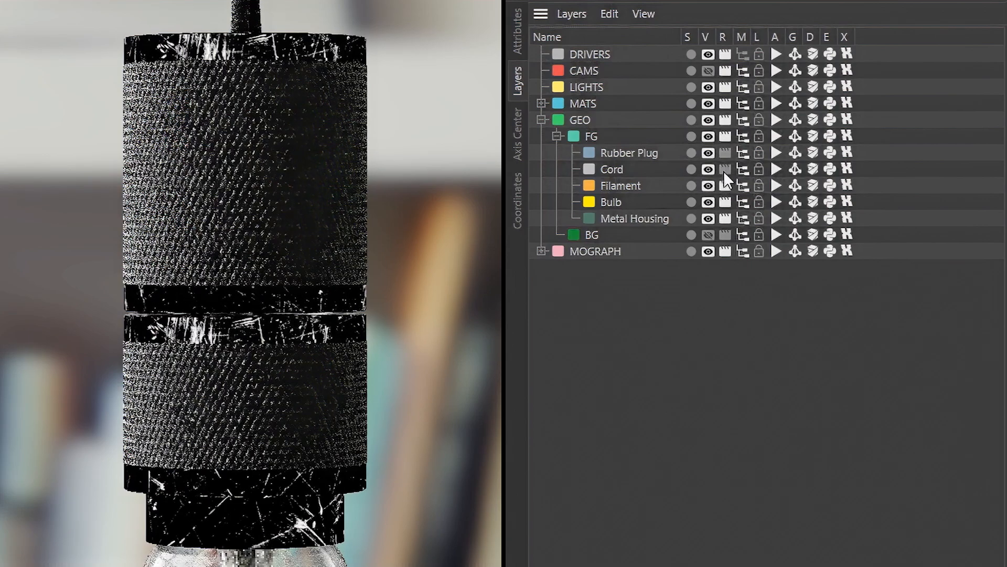
click(724, 185)
click(726, 202)
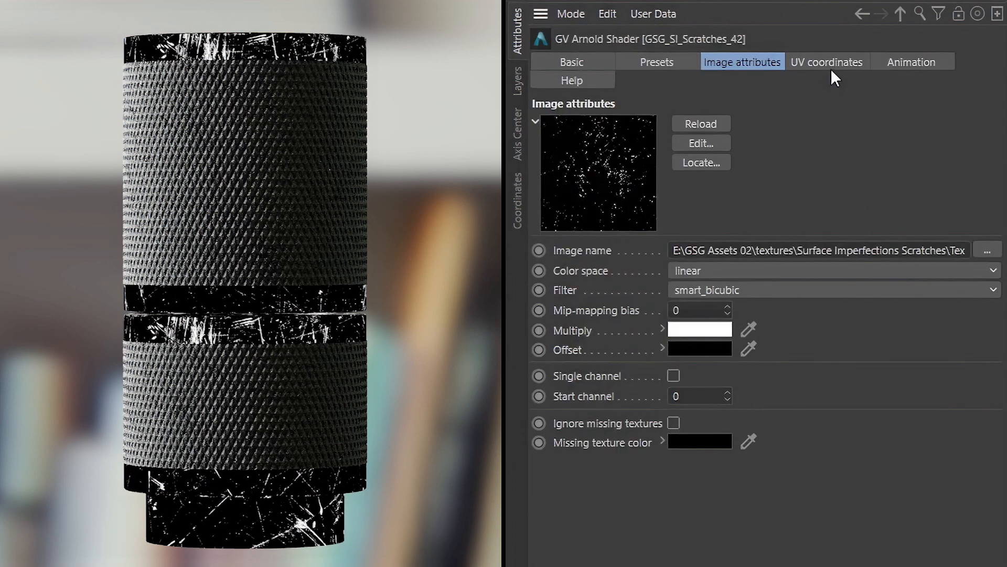
Set the uniform UV scale of the Scratches 42 image to 2.
click(828, 63)
double_click(635, 213)
text(2)
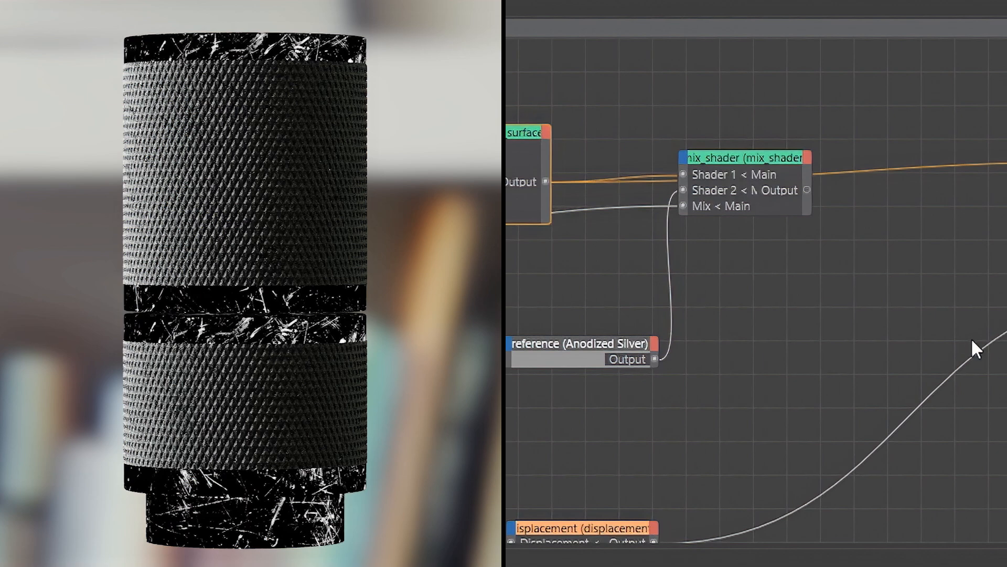
Disconnect the displacement from the Anodized Space Grey Knurled material and return to the Anodized Space Grey network.
drag(973, 349, 1001, 341)
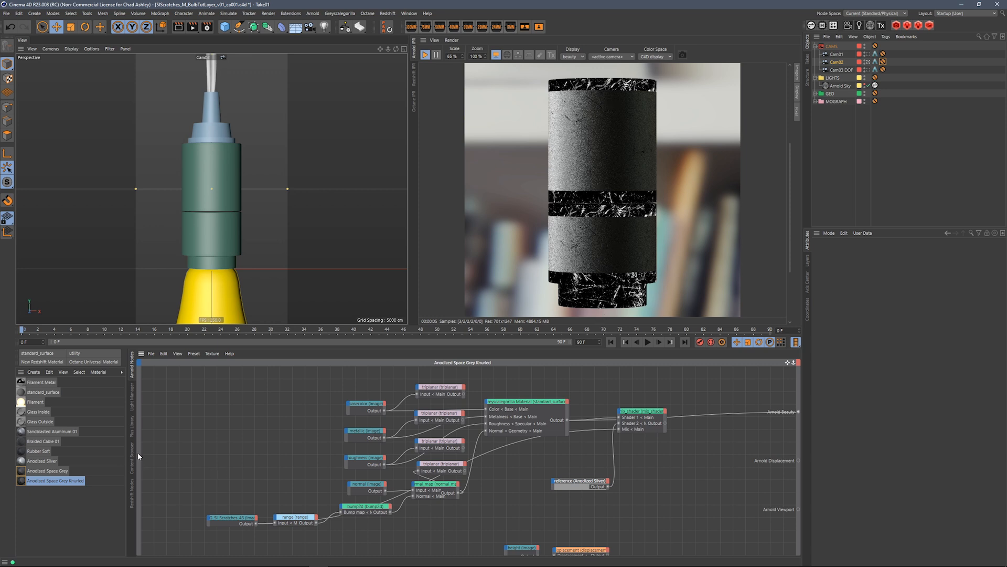
click(62, 470)
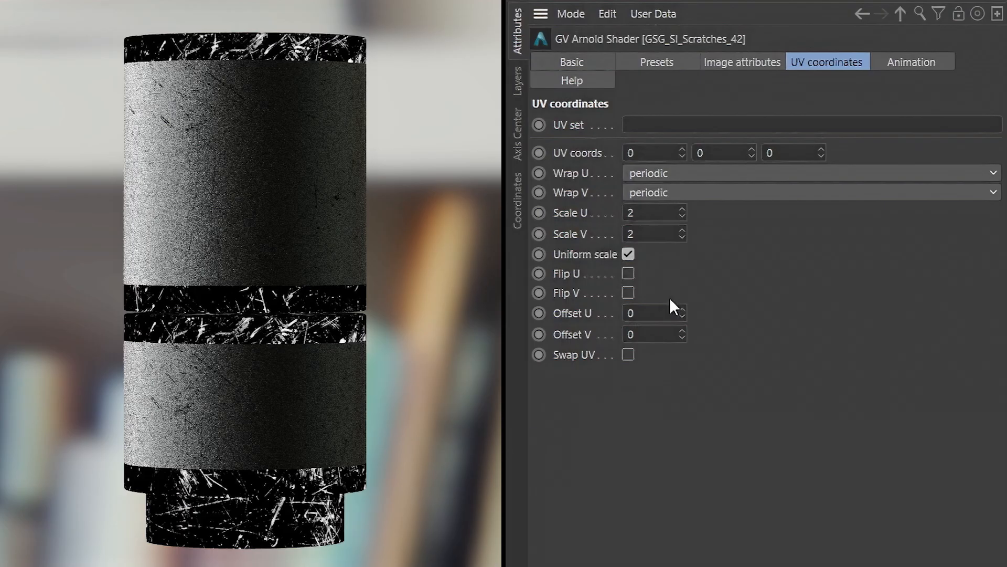
Set the Offset U of the Scratches 42 image to 0.2.
double_click(853, 354)
key(BackSpace)
text(0.2)
key(Return)
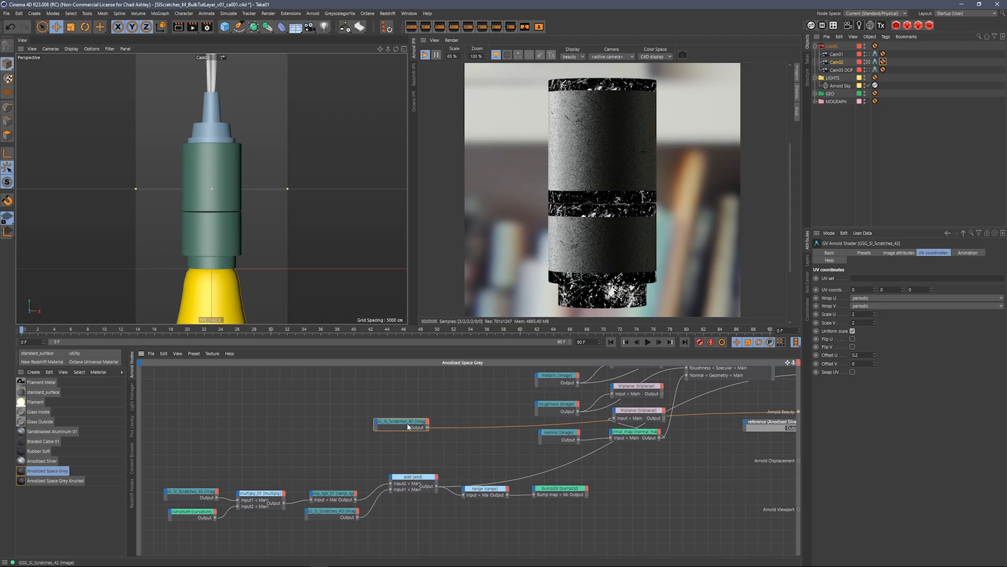
Move the Scratches 42 image node into the open area above the existing scratch mask nodes.
drag(410, 424, 214, 445)
middle_drag(320, 409, 311, 417)
middle_drag(382, 405, 402, 430)
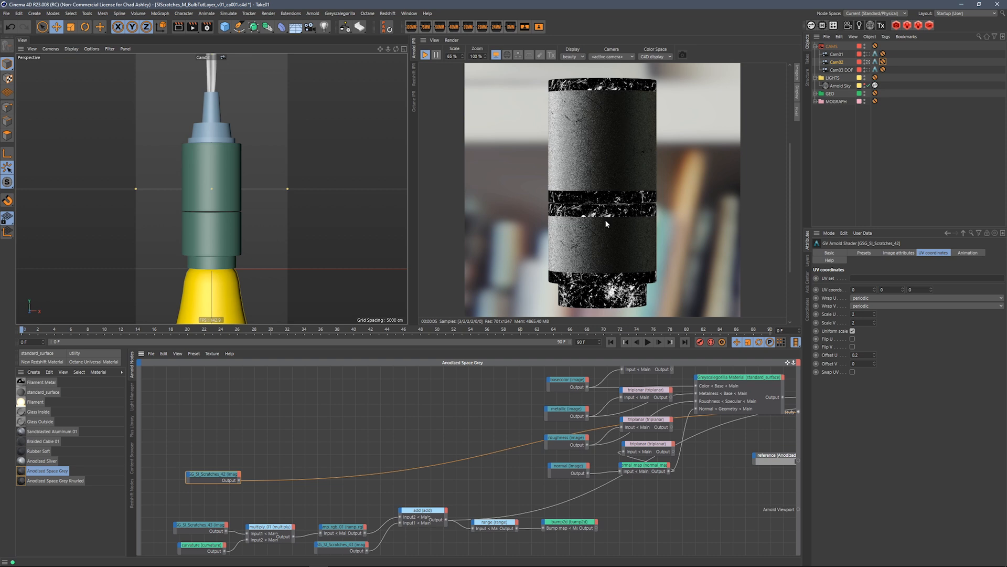
middle_drag(259, 489, 246, 457)
drag(246, 457, 327, 439)
middle_drag(376, 402, 348, 396)
Add a layer_rgba node beside the Scratches 42 image and connect the image to its Layer 1 input.
click(370, 419)
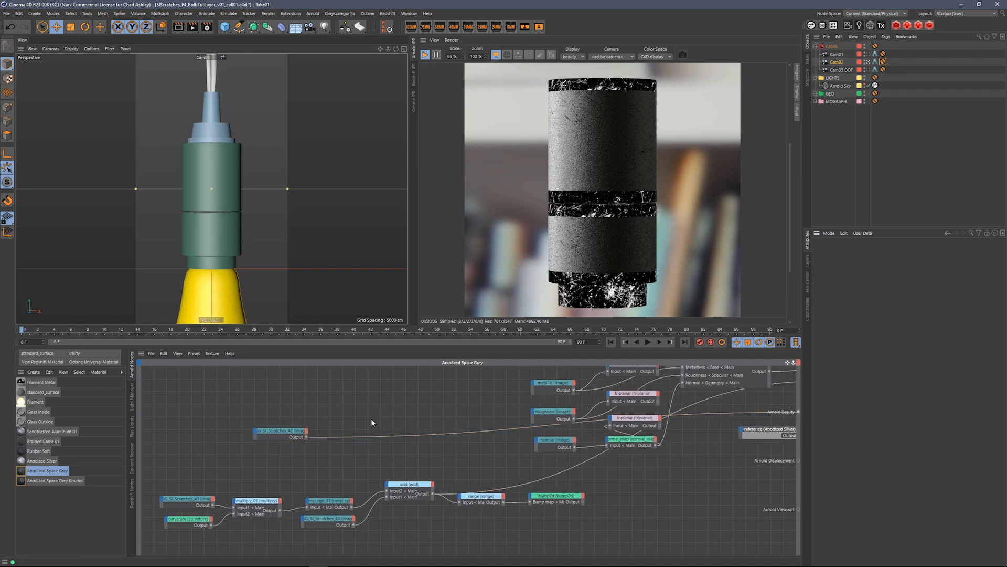
key(Tab)
text(layer)
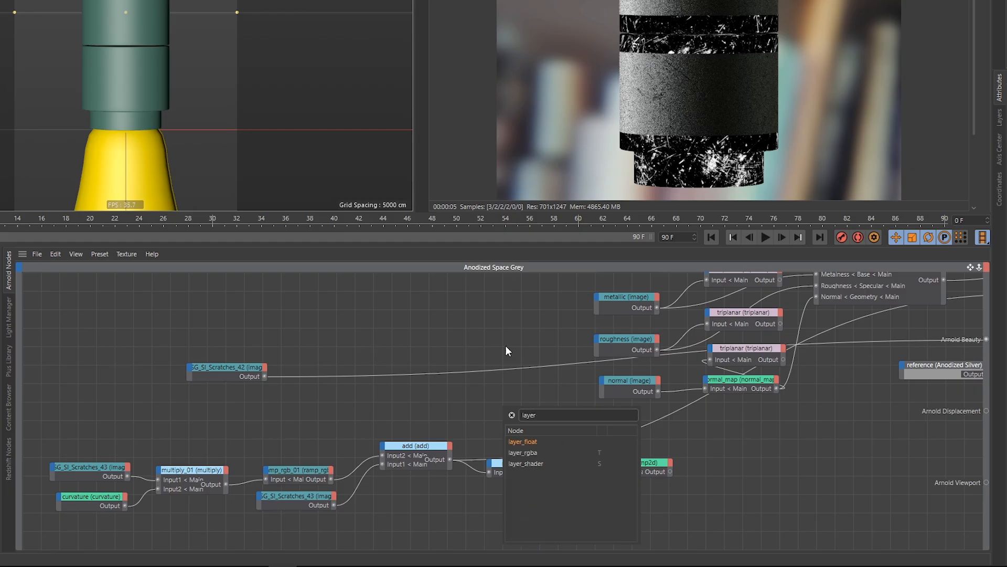
click(526, 452)
drag(491, 405, 341, 339)
drag(264, 376, 311, 336)
mouse_move(325, 344)
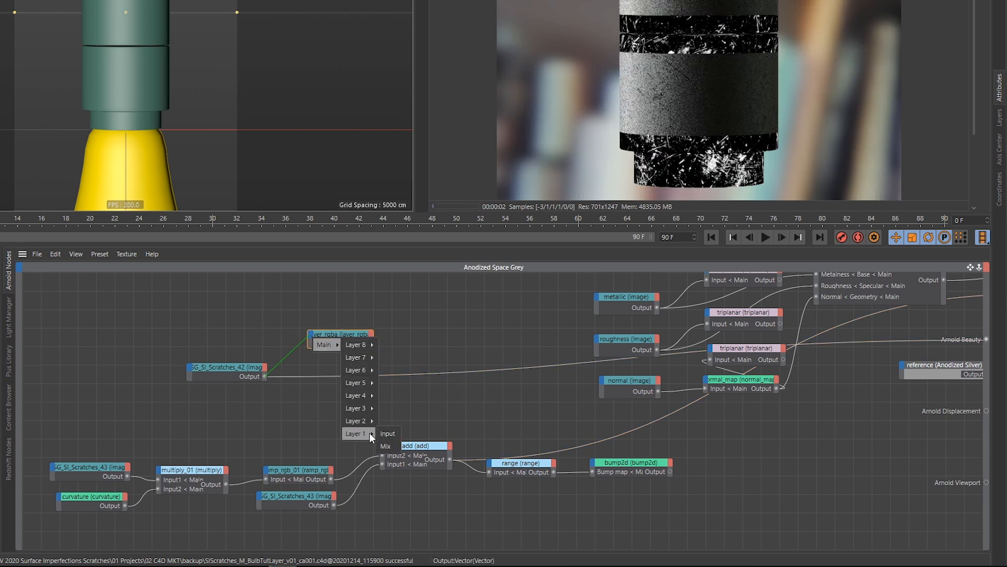
click(388, 433)
drag(381, 338, 420, 350)
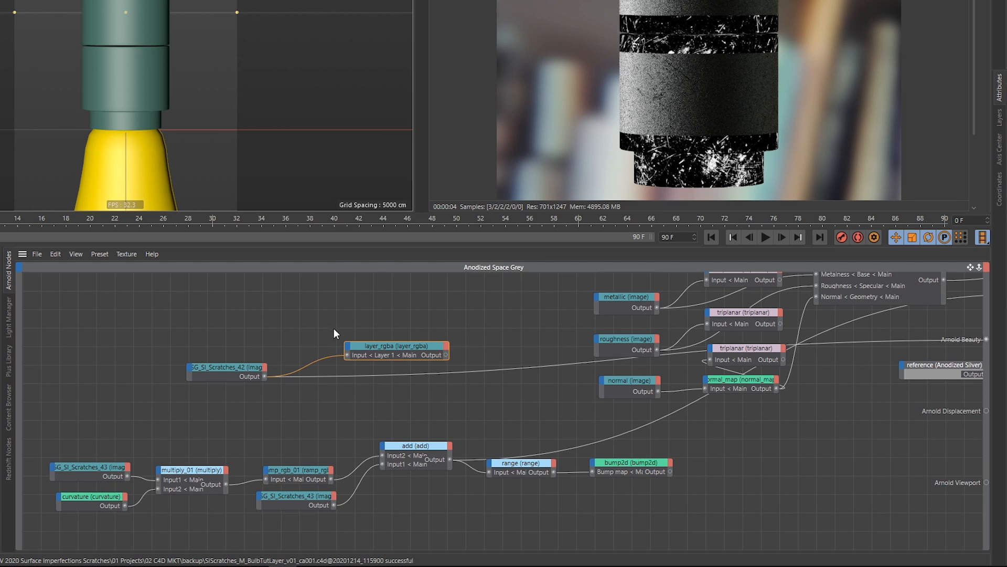
Add the Scratches 29 texture above the Scratches 42 node, in place of a deleted duplicate of that node.
middle_drag(284, 318, 273, 360)
ctrl+drag(231, 408, 231, 374)
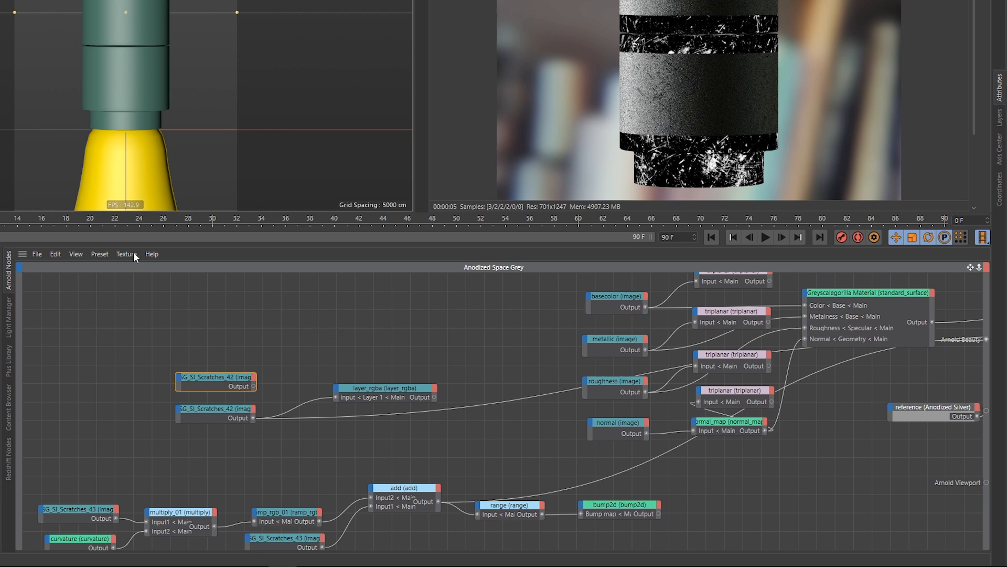
click(18, 369)
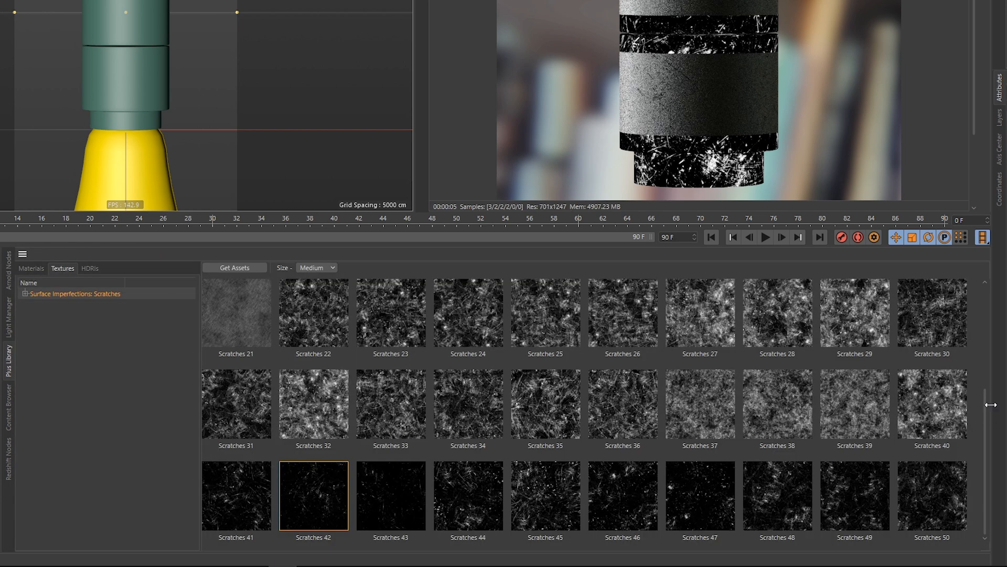
drag(988, 426, 980, 377)
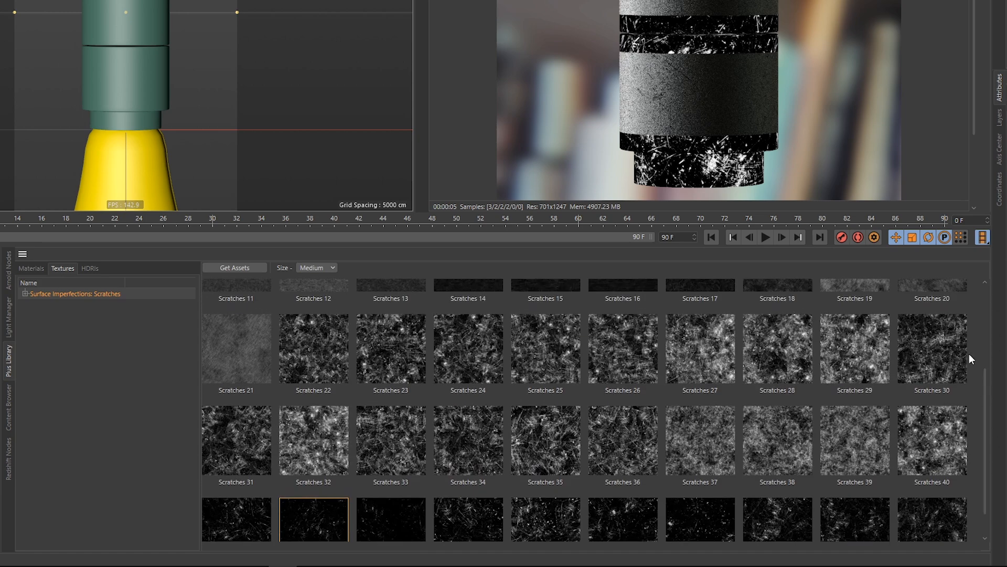
drag(859, 342, 243, 345)
click(239, 377)
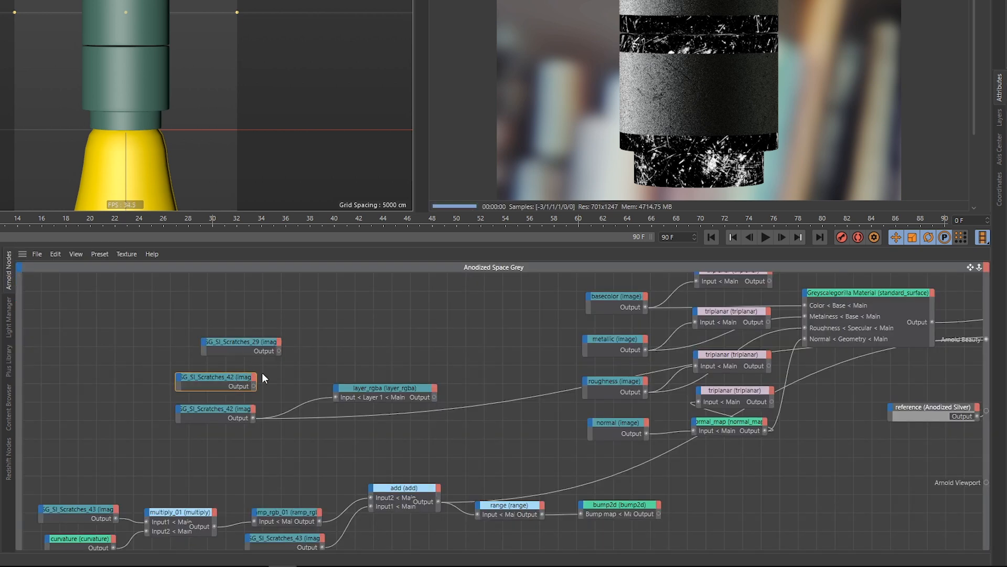
key(Delete)
drag(266, 346, 243, 377)
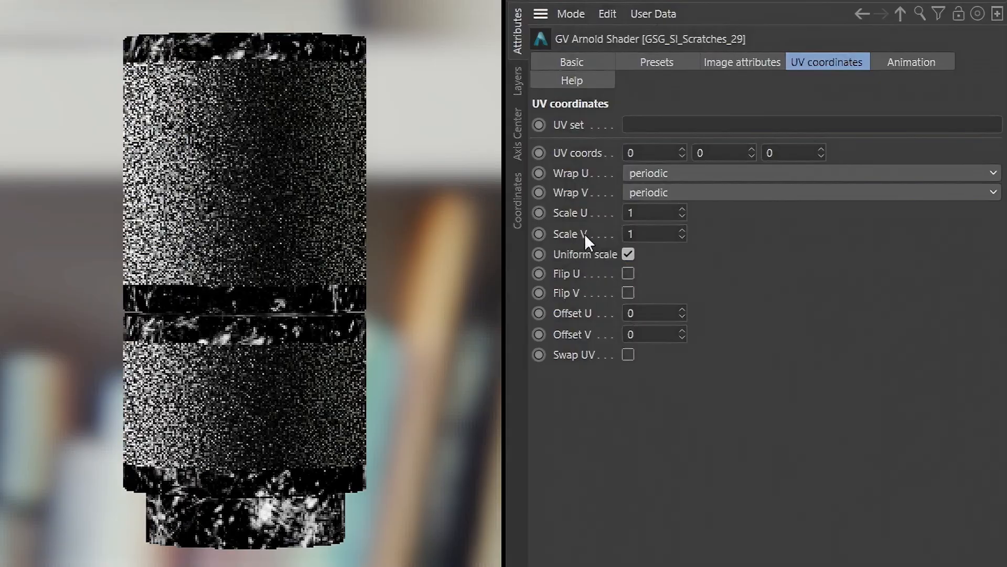
Set the uniform UV scale of the Scratches 29 image to 2 and draw a render region around the metal housing.
double_click(650, 212)
text(2)
key(Return)
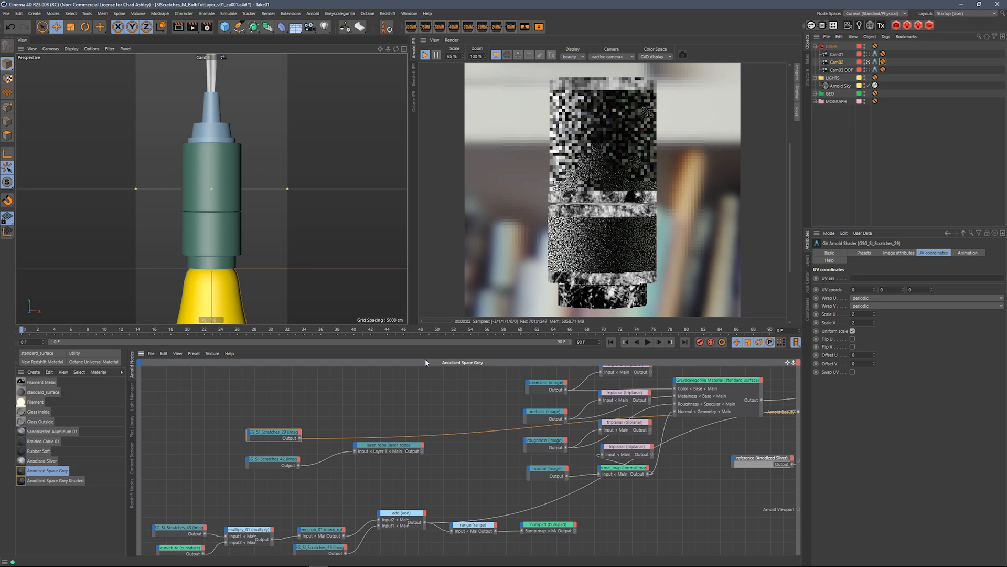
drag(539, 73, 673, 316)
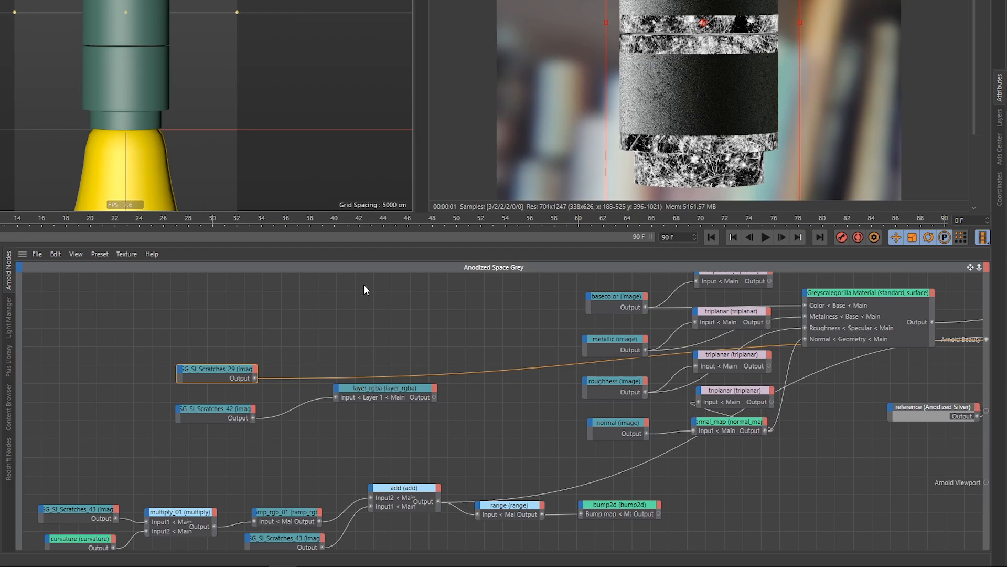
Add a range node and connect the Scratches 29 image to its input.
key(Tab)
text(ran)
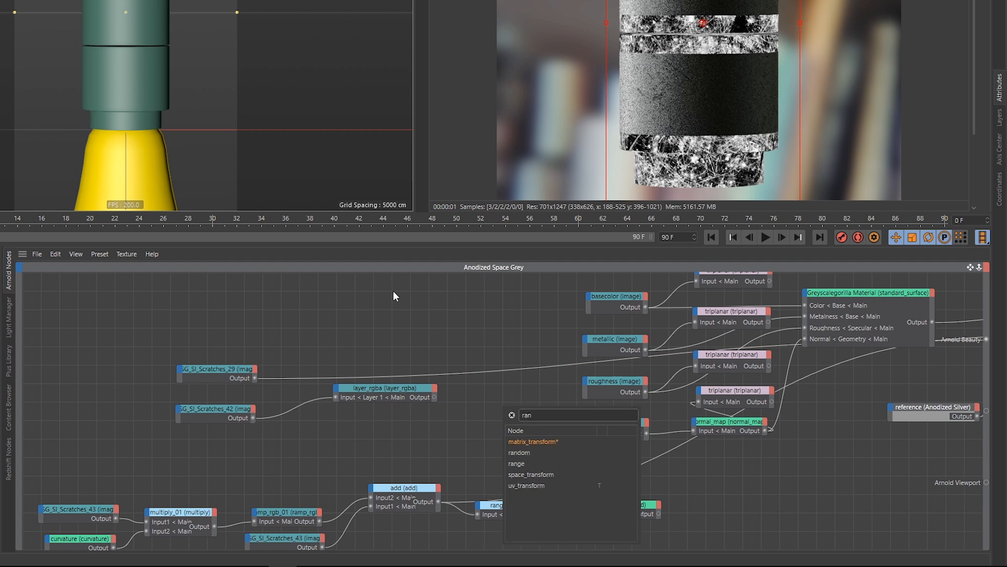
click(524, 464)
drag(492, 399, 326, 344)
drag(255, 378, 344, 348)
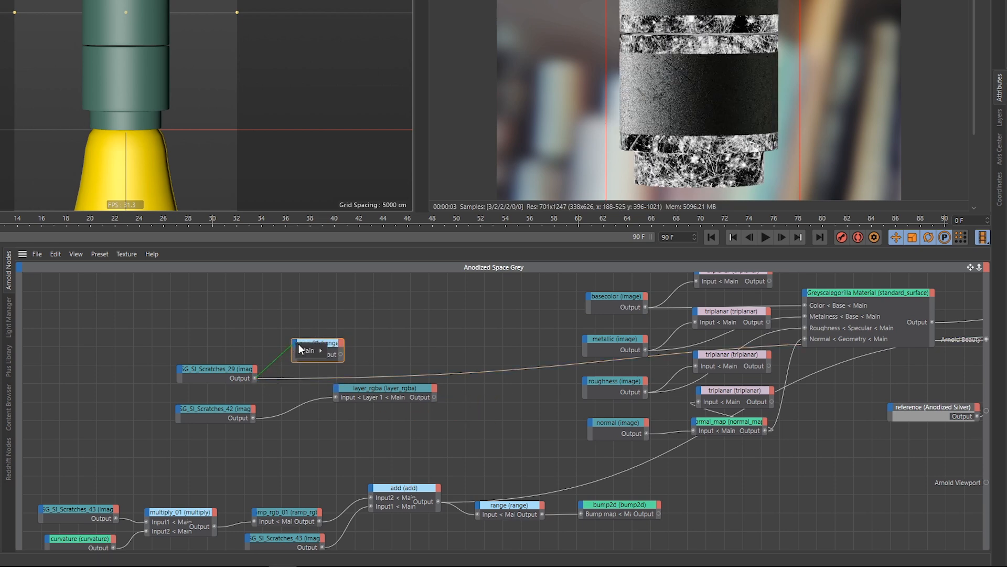
click(345, 351)
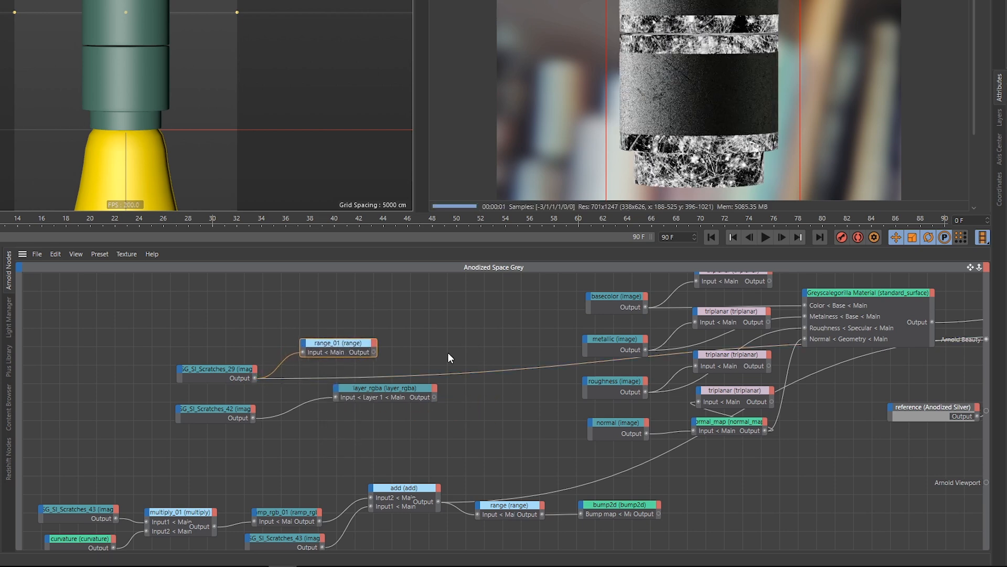
Add a curvature node beside the new range node, feed the range into its Radius and route it to Arnold Beauty.
key(Tab)
text(curv)
key(Return)
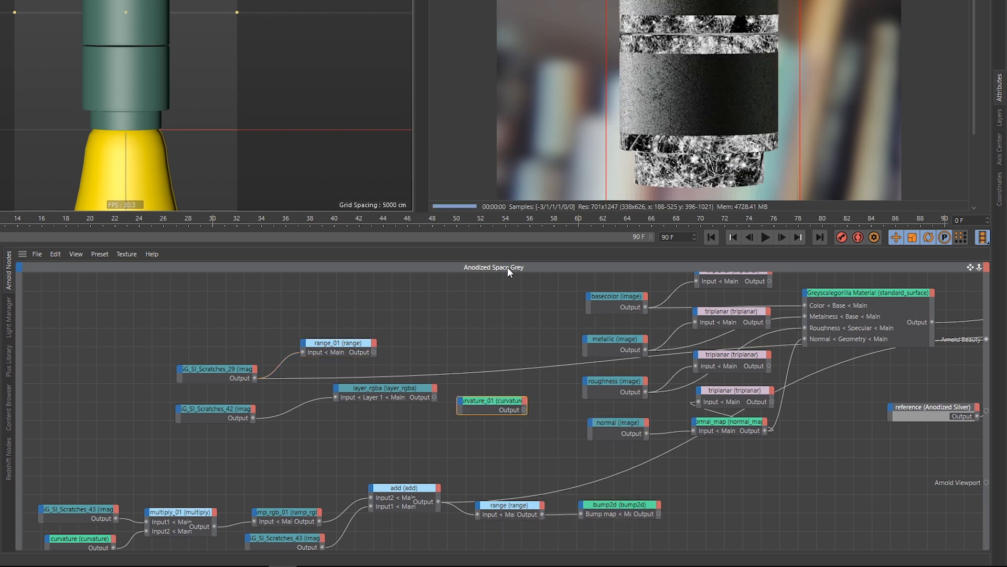
drag(497, 402, 442, 336)
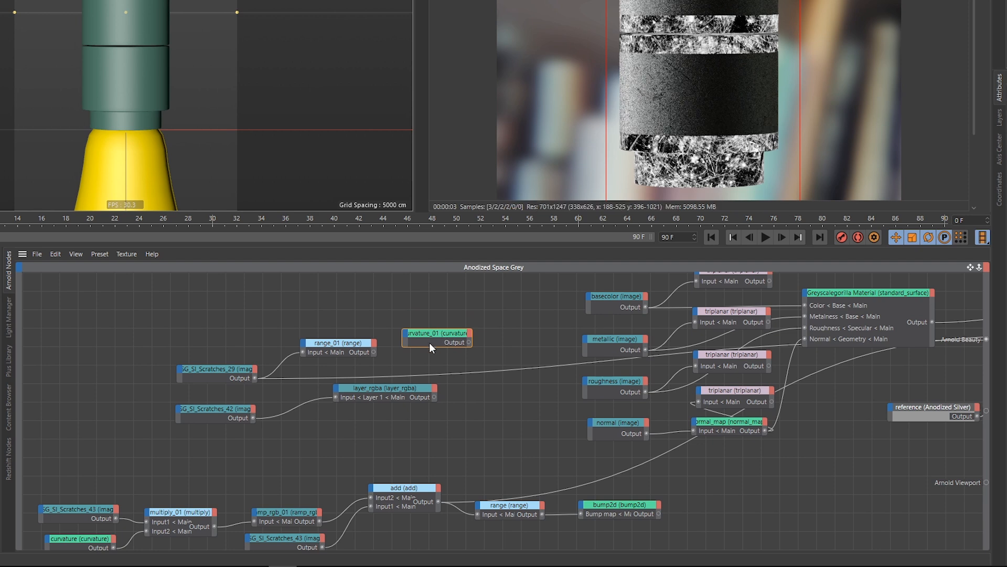
drag(348, 343, 351, 332)
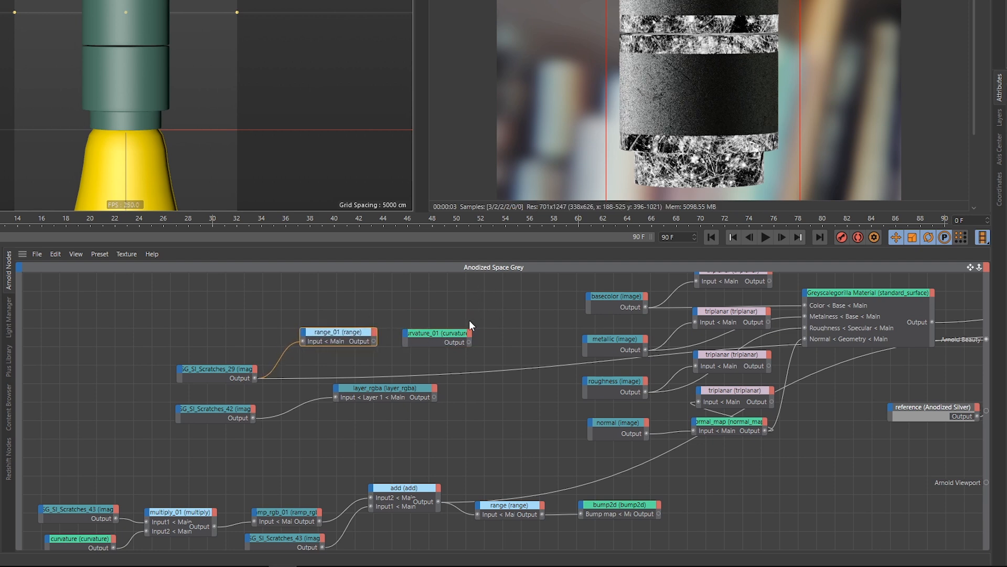
mouse_move(438, 332)
mouse_down()
mouse_move(382, 347)
mouse_move(440, 332)
mouse_up()
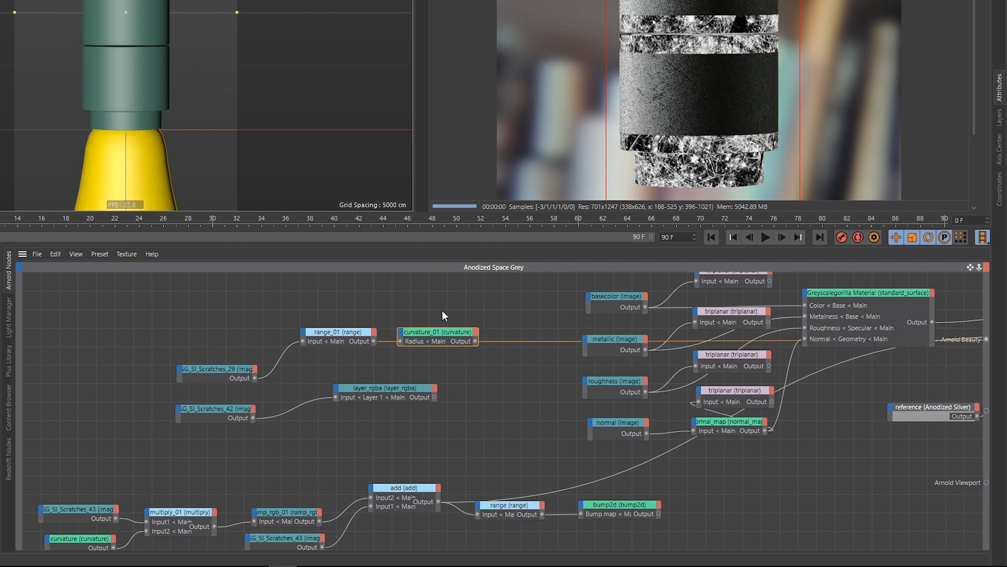
Set the Output max of the range node that drives the curvature radius to 0.05.
click(342, 336)
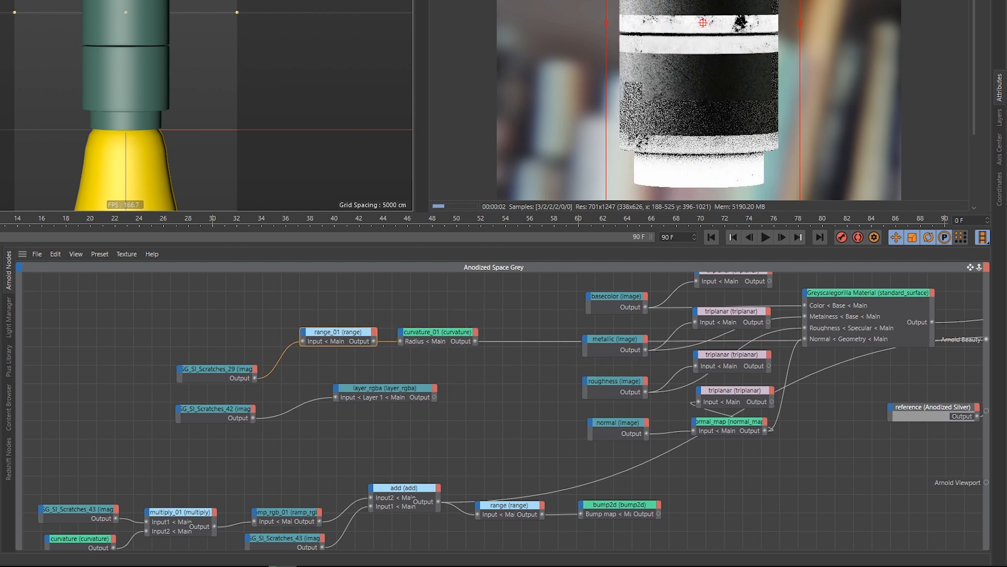
click(438, 337)
click(347, 332)
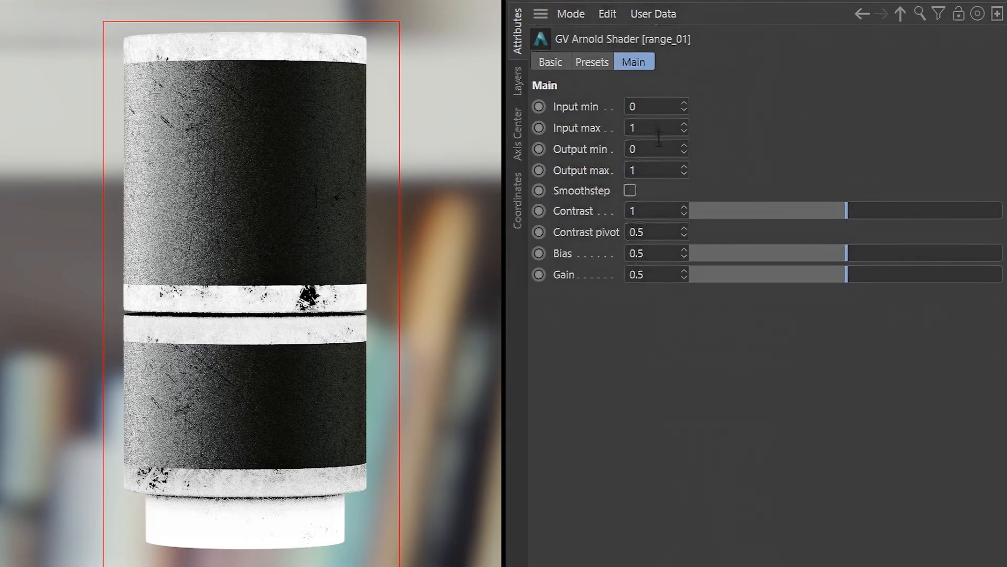
click(653, 170)
text(0.05)
key(Return)
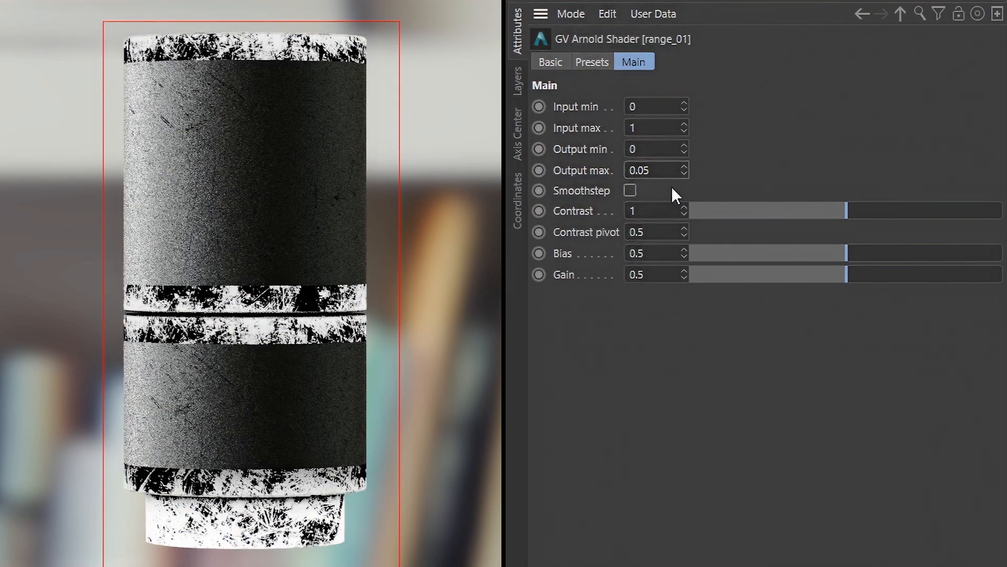
Set the Output max of the range_01 node that drives the curvature radius to 0.01.
double_click(645, 169)
text(0.01)
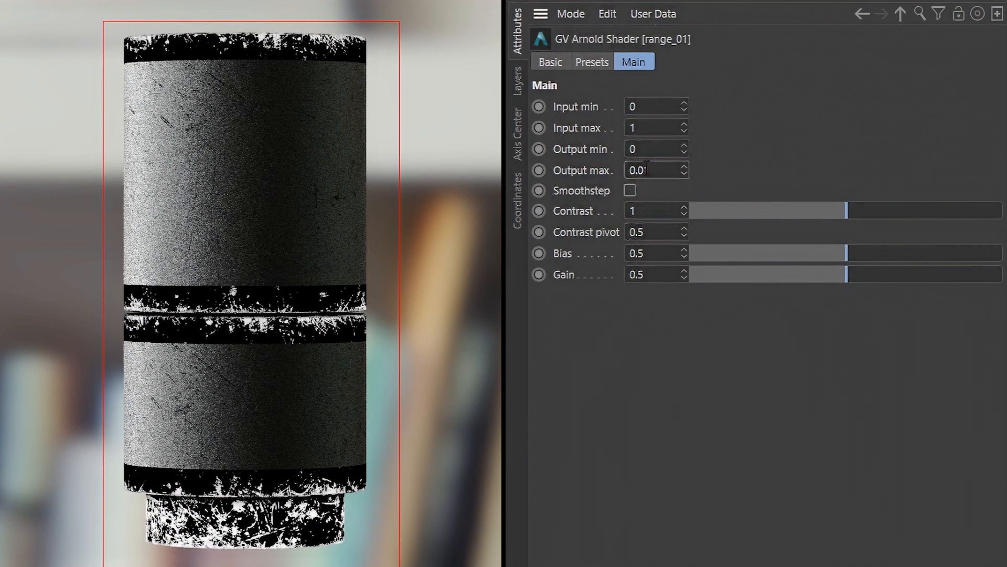
drag(644, 168, 672, 180)
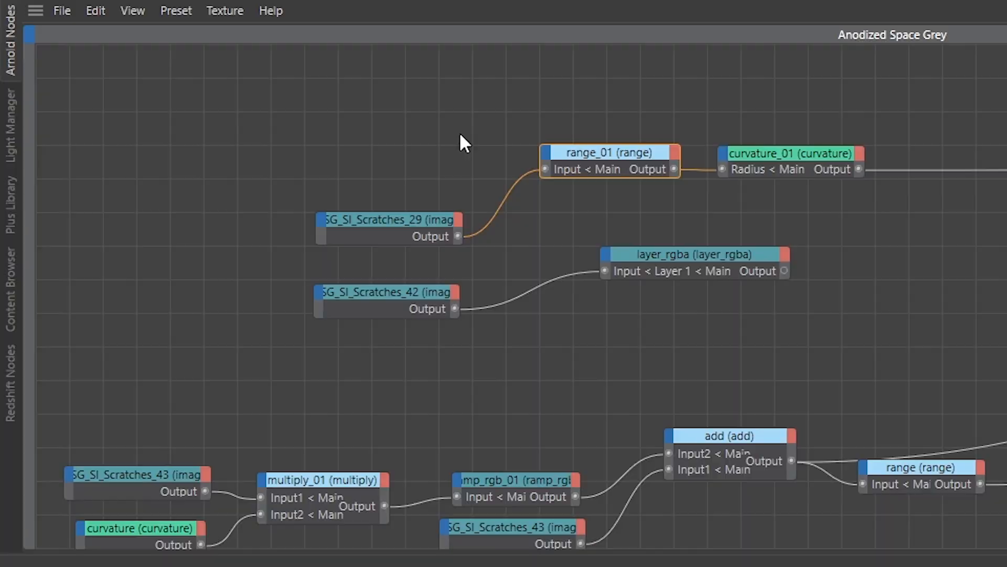
Rearrange the curvature chain beside layer_rgba and connect the curvature_01 output to the Layer 2 input of layer_rgba.
drag(360, 108, 808, 230)
drag(785, 167, 543, 181)
drag(685, 253, 745, 263)
drag(617, 184, 680, 264)
mouse_move(703, 274)
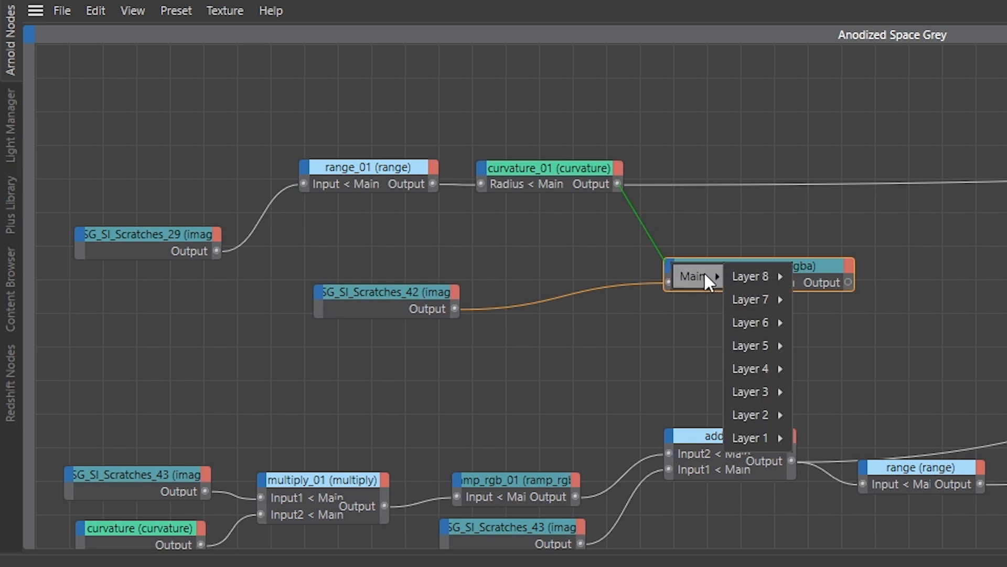
mouse_move(780, 414)
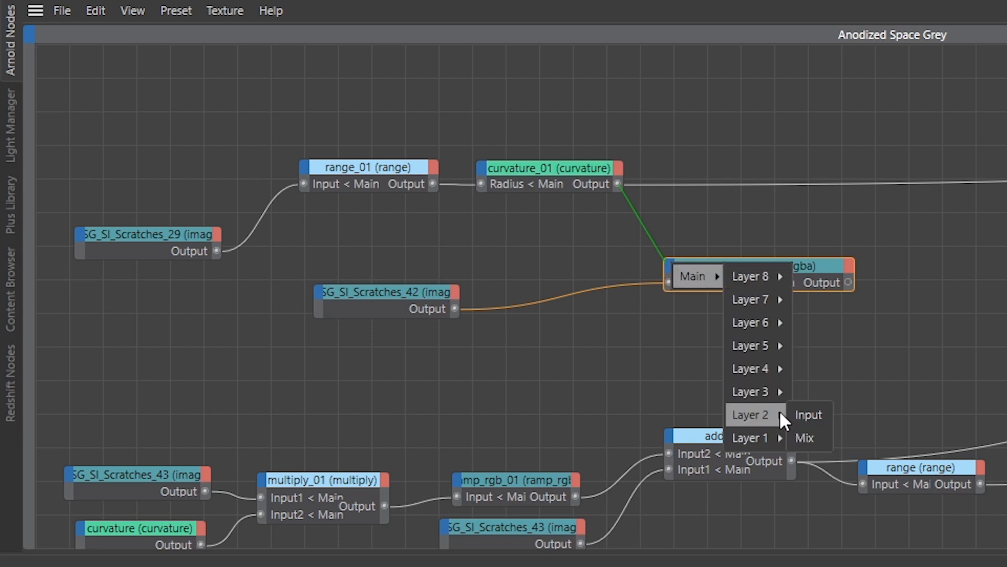
click(810, 414)
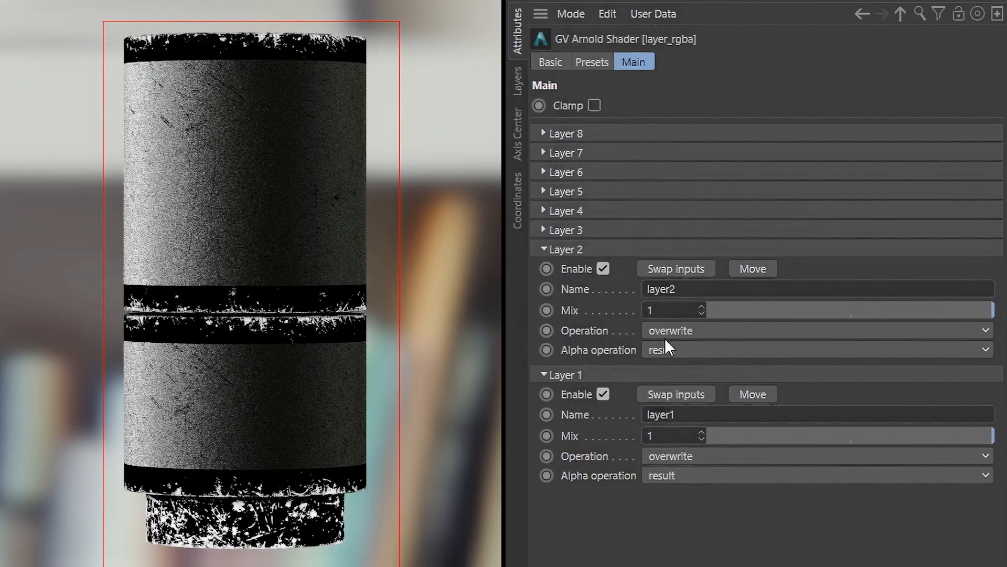
Set the Layer 2 operation of layer_rgba to plus and route layer_rgba to Arnold Beauty.
click(666, 336)
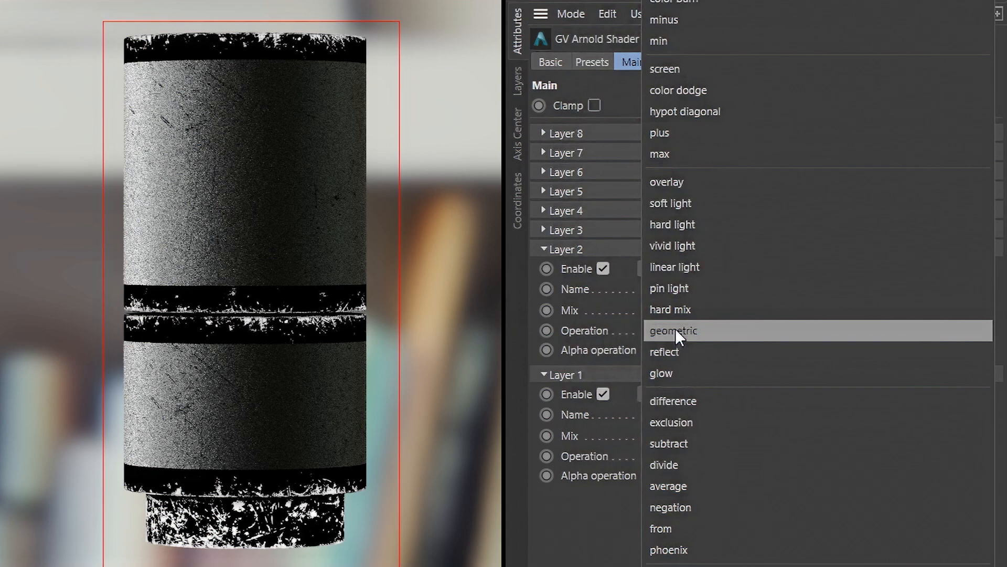
click(718, 136)
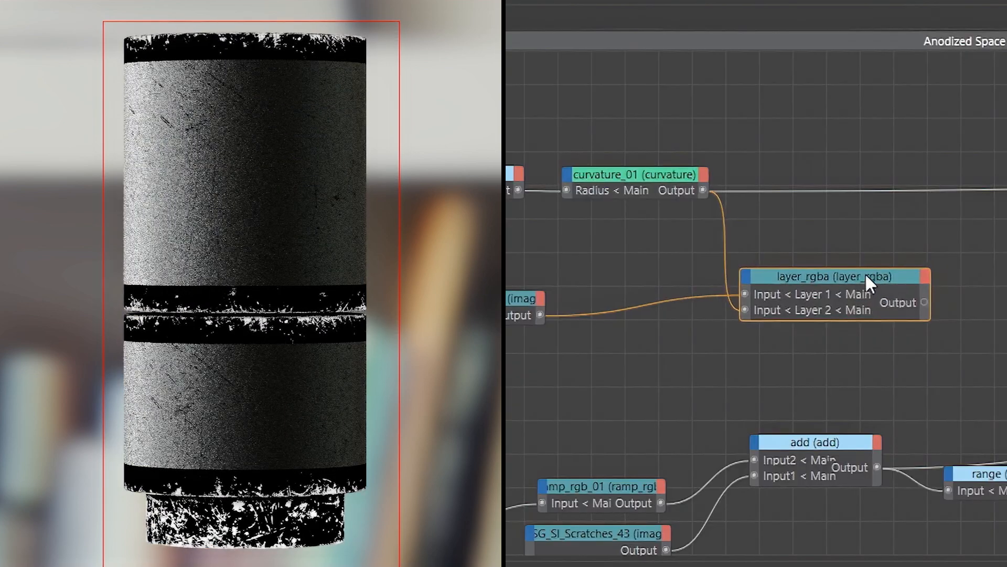
drag(866, 274, 889, 268)
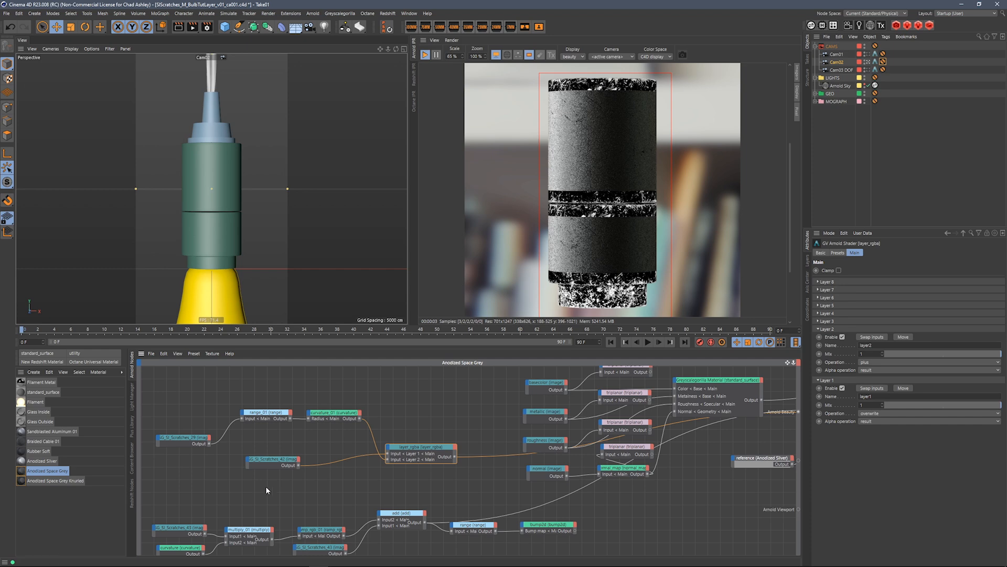
Add the Scratches 43 texture from the Surface Imperfections Scratches library and connect it to the Layer 1 input of layer_rgba.
click(132, 429)
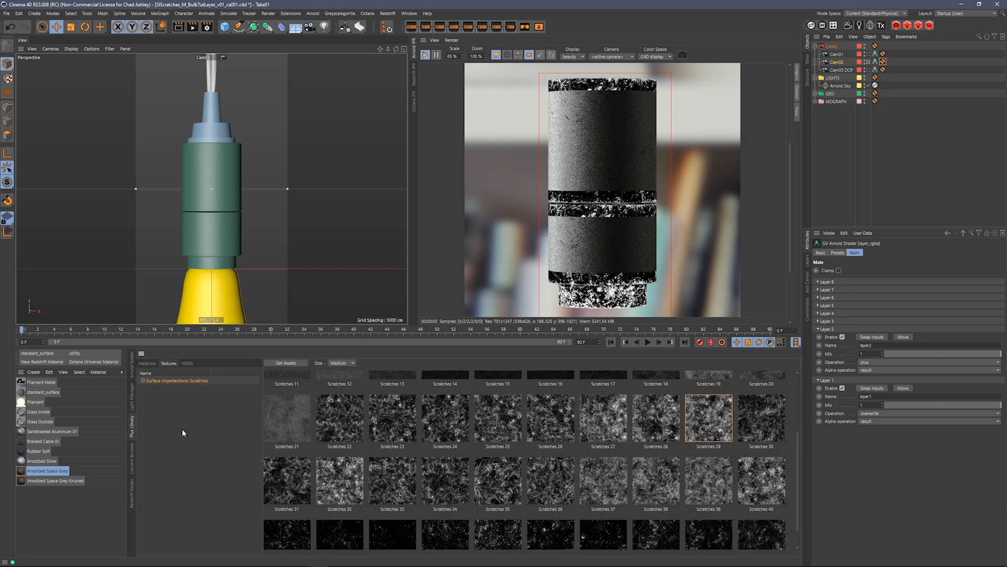
drag(797, 476, 791, 536)
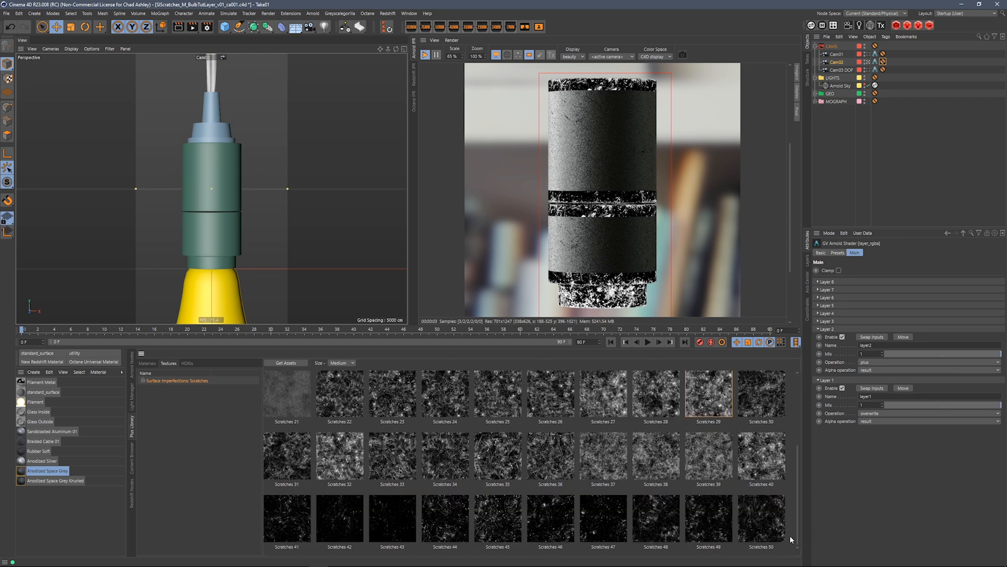
click(132, 373)
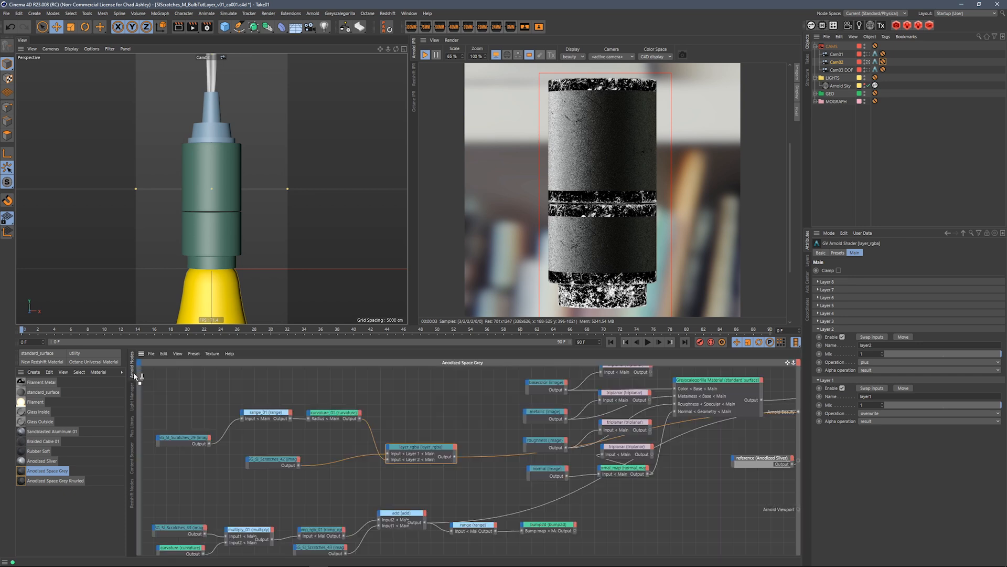
drag(315, 460, 389, 454)
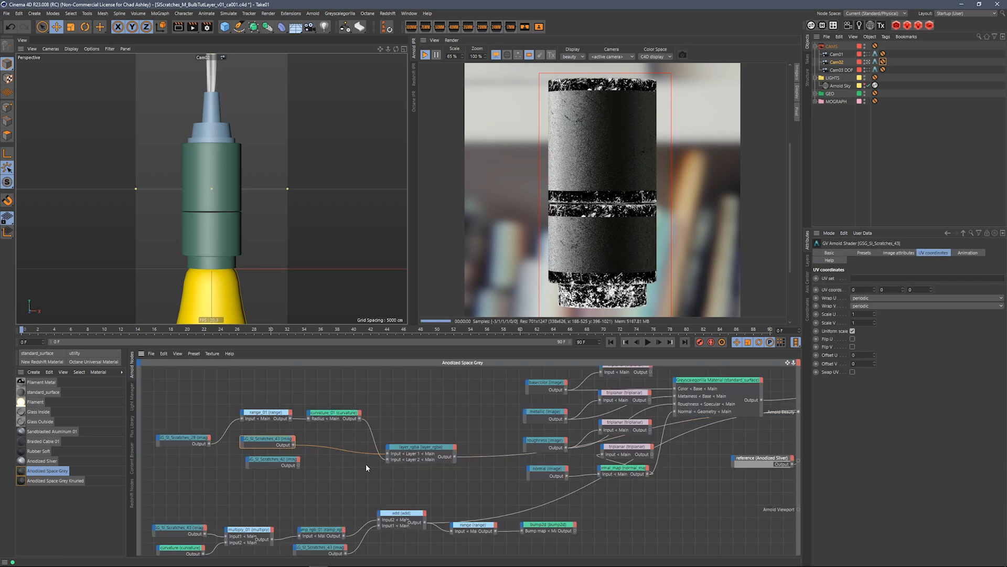
click(899, 253)
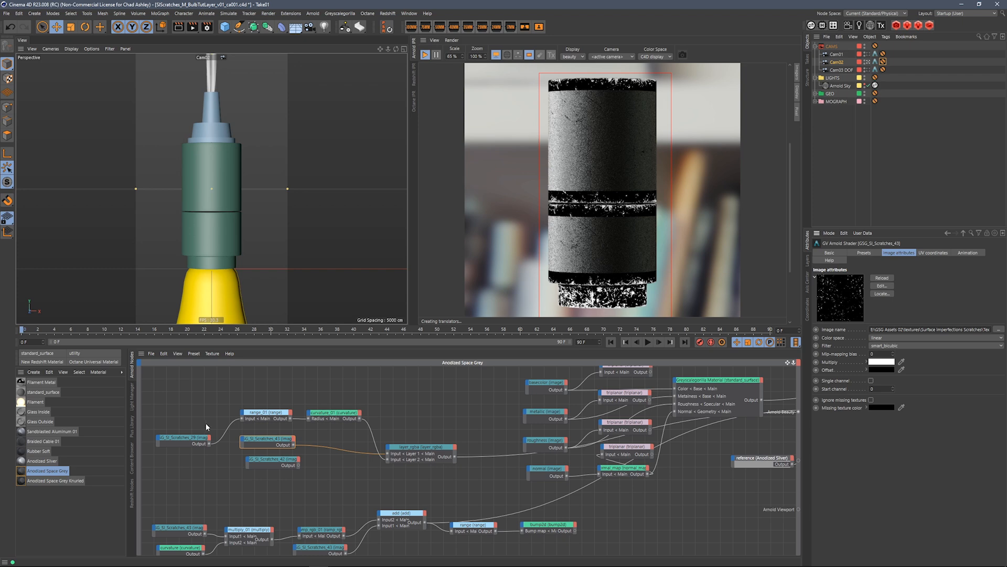
Delete the unused Scratches 42 image node and reposition the Scratches 29 image in line with its range node.
click(191, 439)
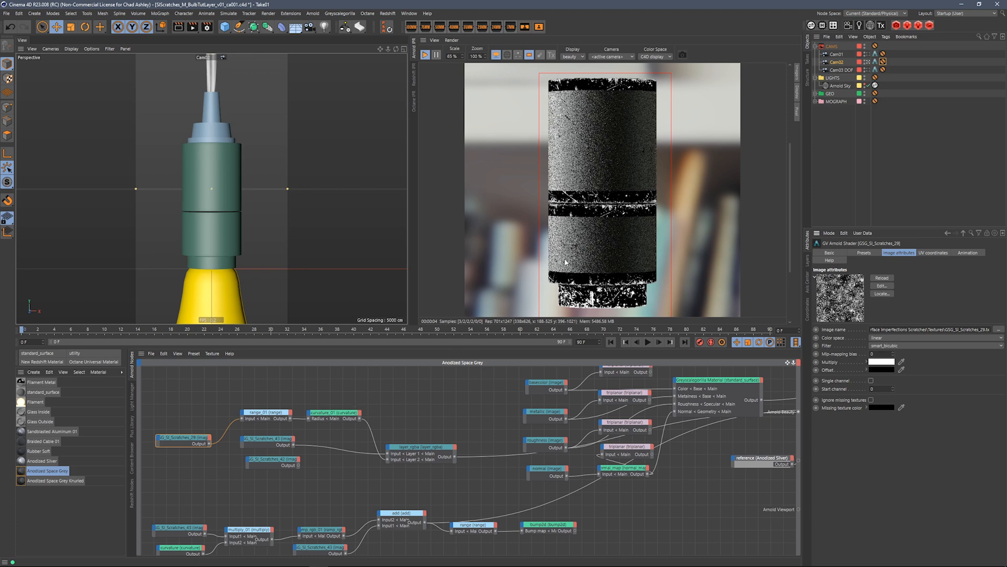
drag(296, 461, 328, 456)
key(Delete)
drag(192, 438, 201, 415)
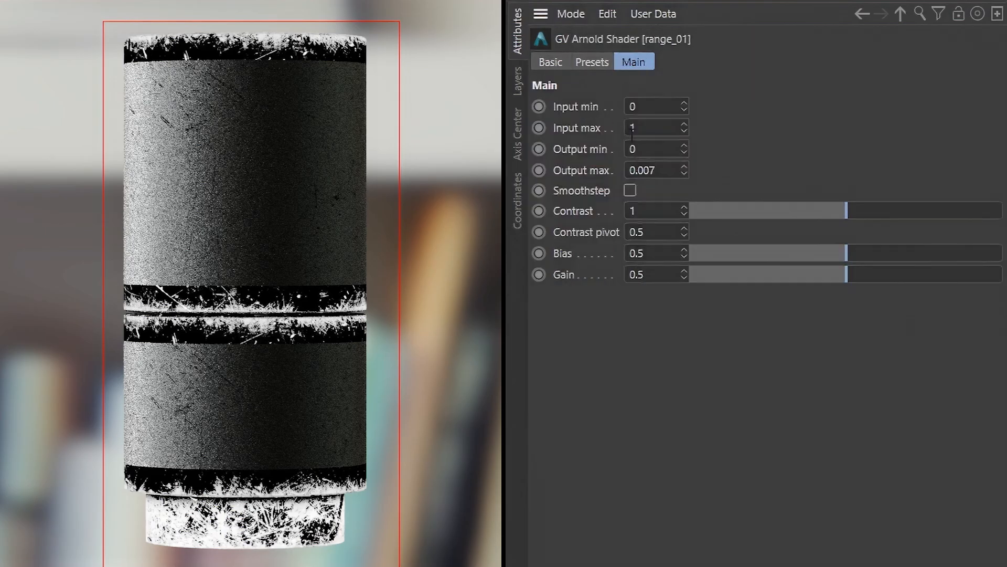
Set the Output max of range_01 to 0.005.
click(669, 171)
key(BackSpace)
text(5)
key(Return)
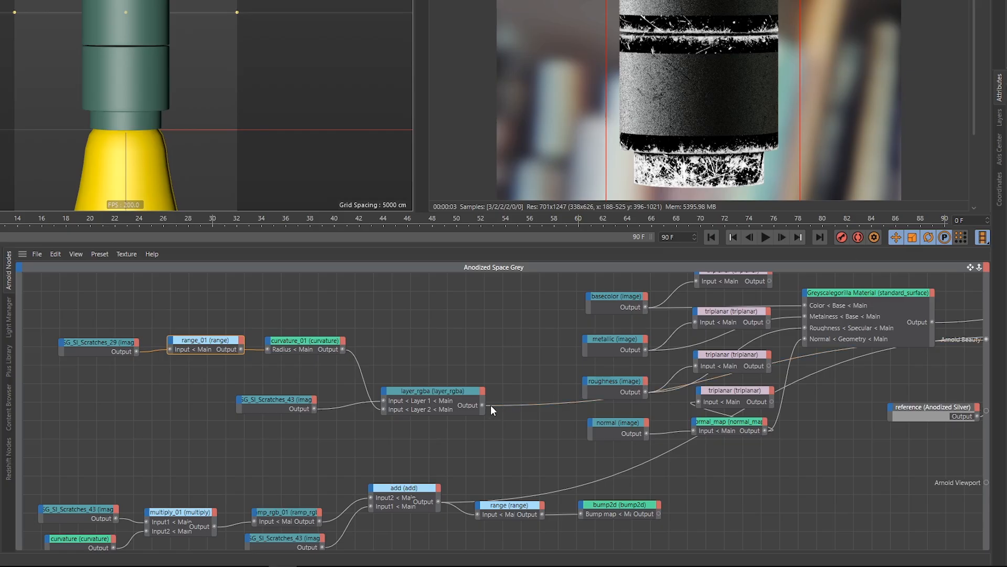
Move the scratch, range, curvature and layer_rgba nodes as a group farther from the material's image maps.
middle_drag(380, 382, 431, 414)
drag(137, 316, 227, 359)
click(494, 428)
drag(153, 326, 420, 436)
drag(493, 423, 493, 422)
drag(107, 332, 479, 475)
drag(488, 423, 426, 429)
Reposition the Anodized Silver reference, connect layer_rgba to the Mix input of mix_shader and route mix_shader to Arnold Beauty.
middle_drag(825, 430, 450, 443)
middle_drag(643, 413, 646, 393)
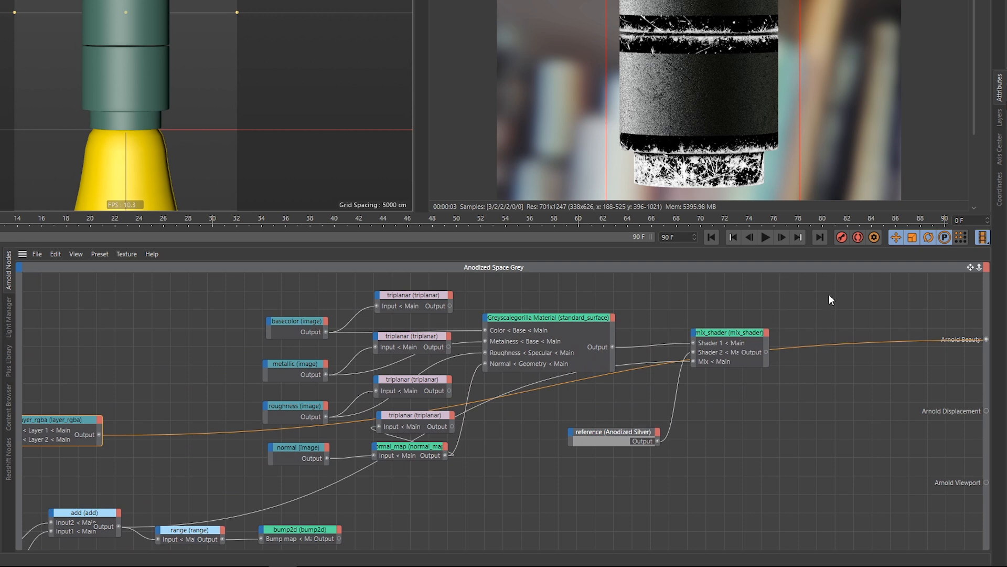
middle_drag(492, 321, 573, 327)
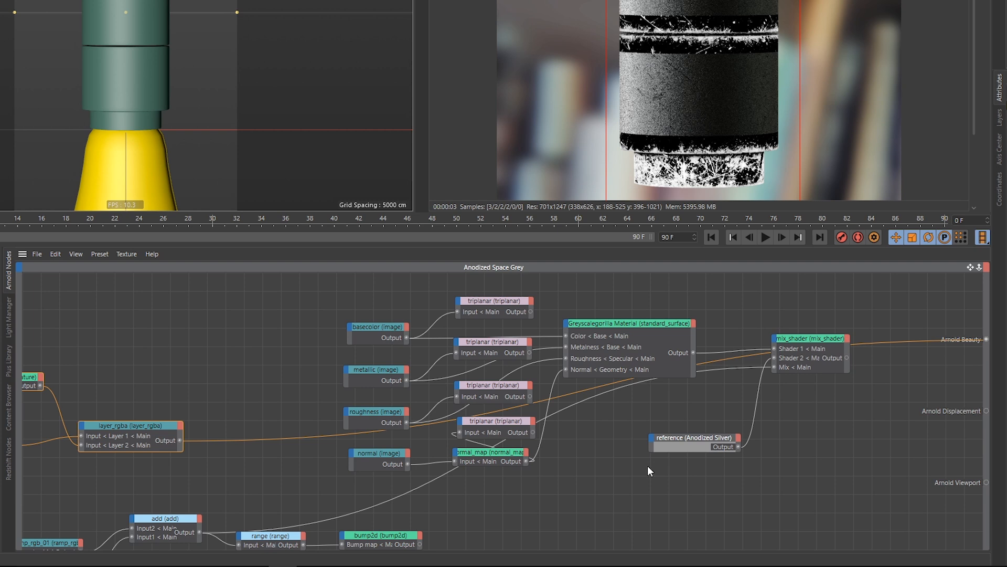
drag(707, 444, 695, 457)
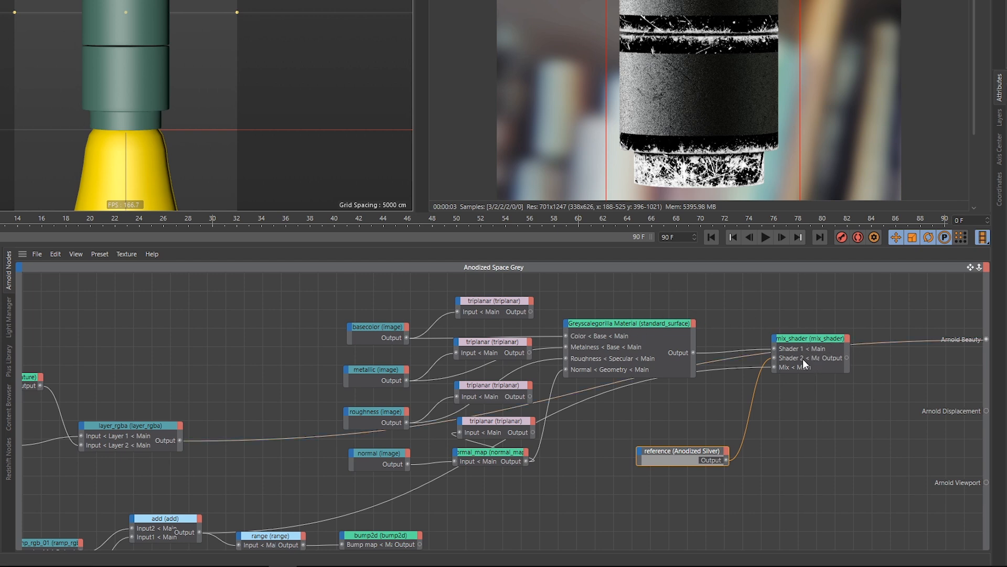
mouse_move(201, 399)
middle_down()
mouse_move(566, 382)
mouse_move(193, 386)
mouse_move(205, 385)
middle_up()
click(200, 417)
drag(202, 417, 794, 342)
click(732, 116)
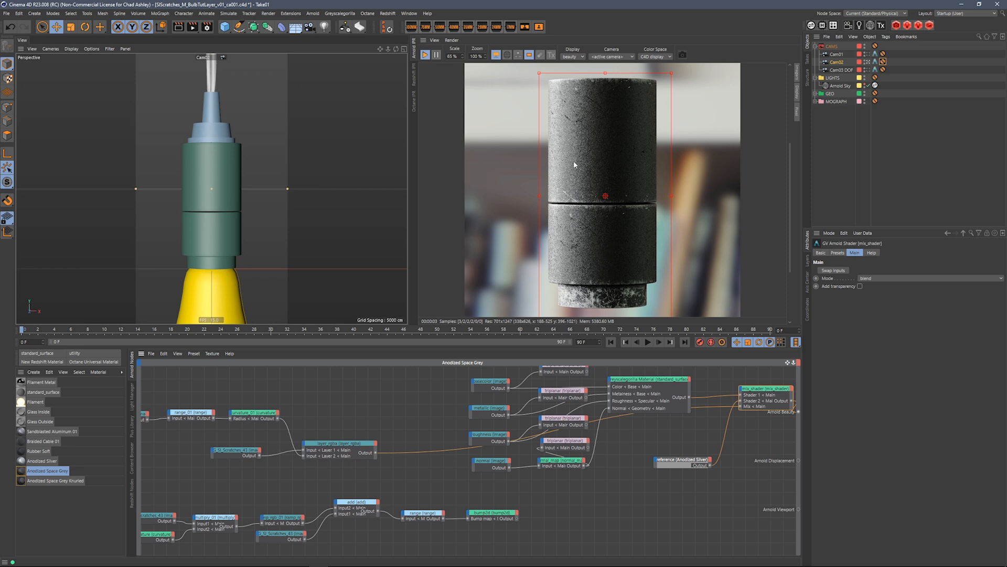
Add a range node after layer_rgba, connect layer_rgba to its input and route the range to Arnold Beauty.
middle_drag(345, 476, 387, 496)
click(489, 412)
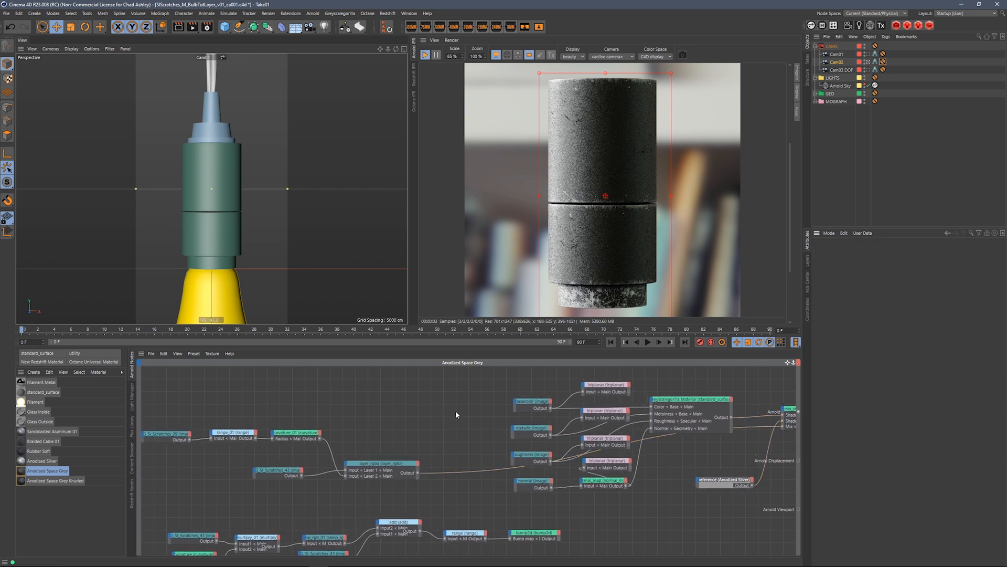
key(Tab)
text(ran)
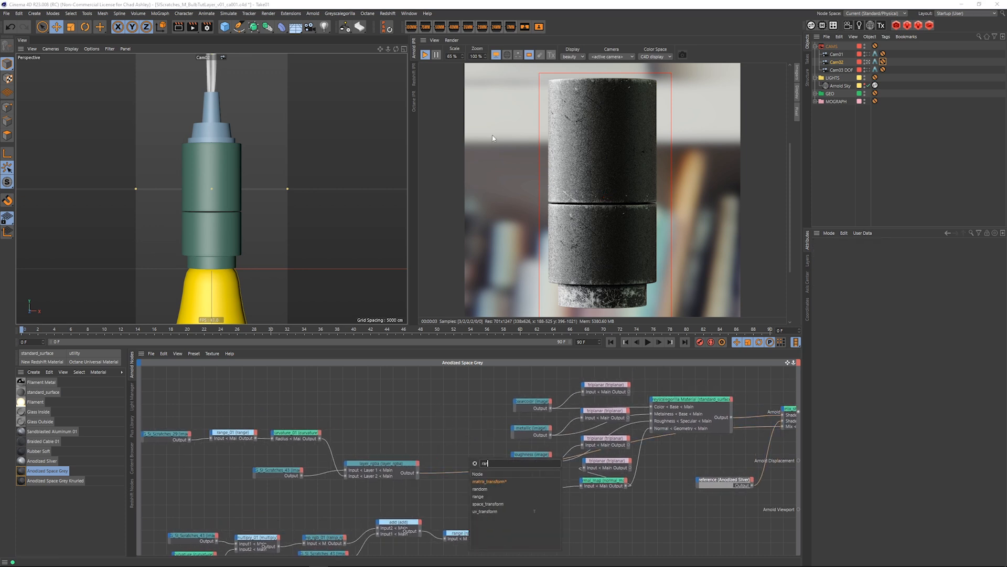
click(479, 496)
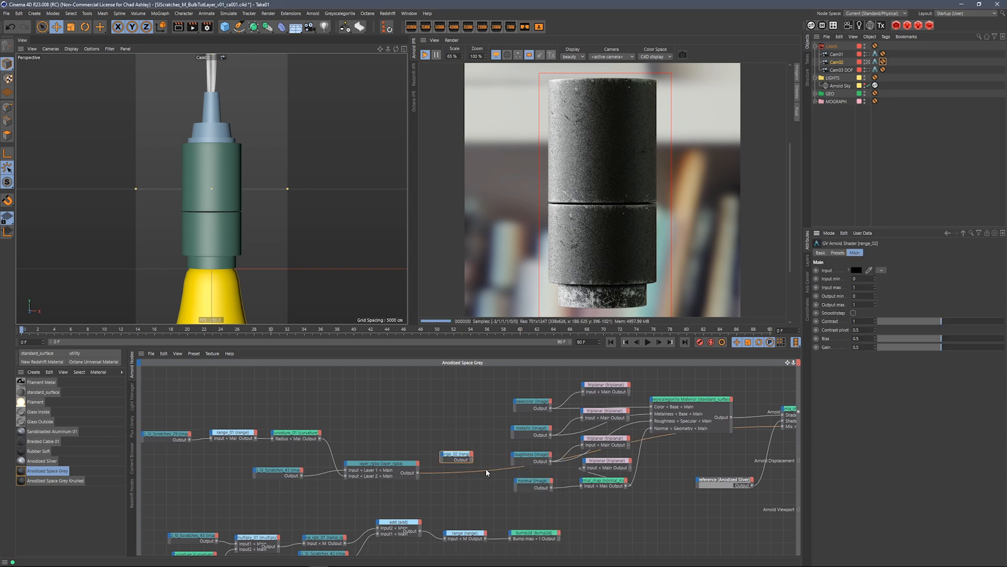
drag(418, 473, 462, 419)
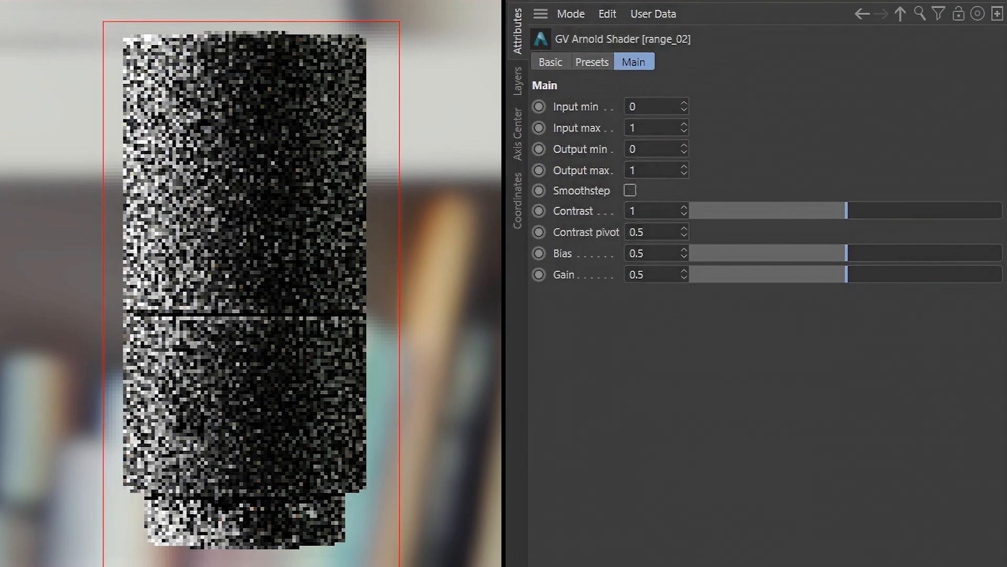
Invert and weaken the mask in range_02 by setting Output min to 0.5 and Output max to 0.
click(657, 149)
drag(658, 147, 609, 156)
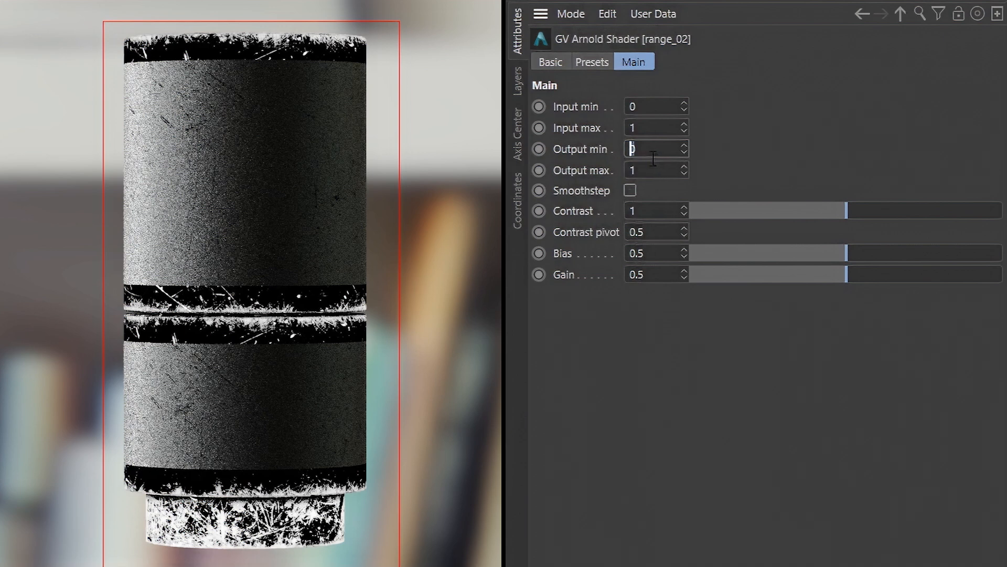
text(0.5)
key(Tab)
text(0)
key(Return)
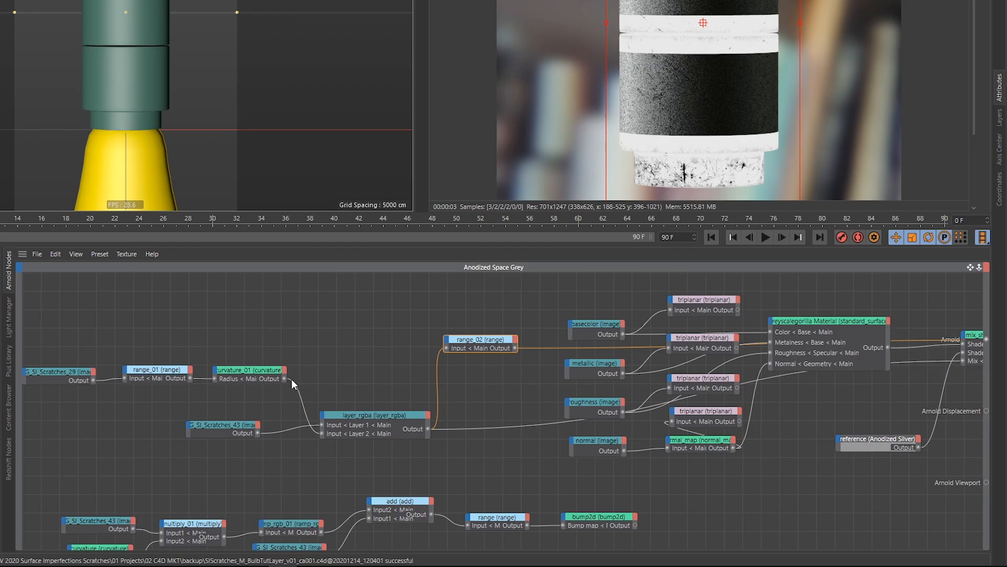
Move the mask nodes together with range_02 to free space before the material's image maps.
middle_drag(293, 385, 538, 381)
drag(328, 303, 737, 458)
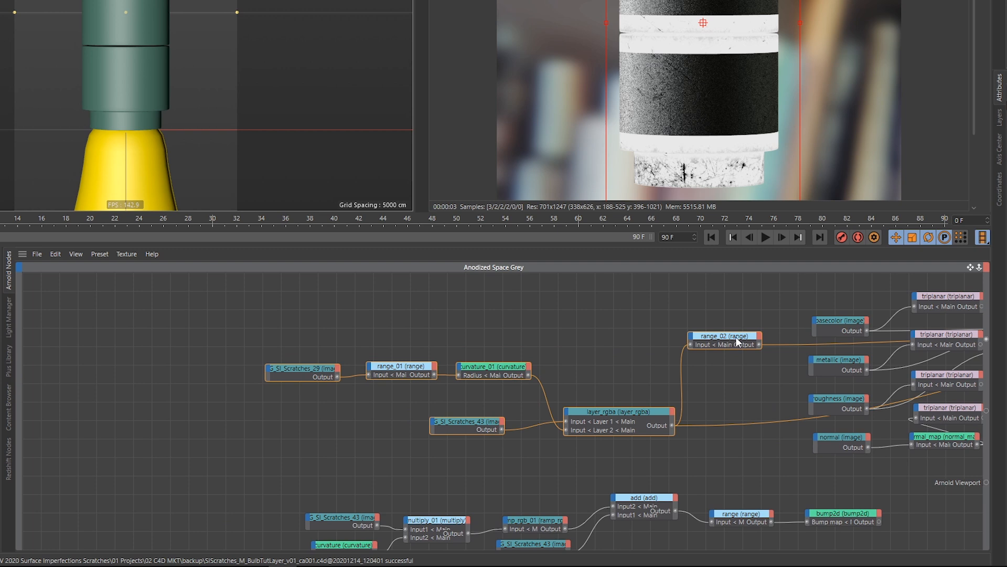
drag(736, 342, 612, 352)
Add a bump2d node beside range_02 and feed the range_02 output into it.
click(623, 392)
key(Tab)
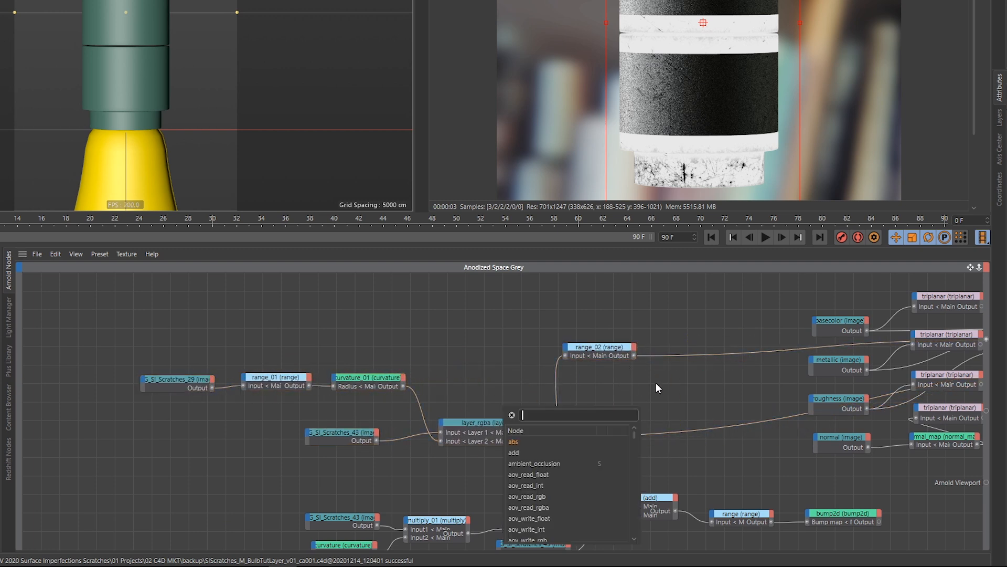
text(bump)
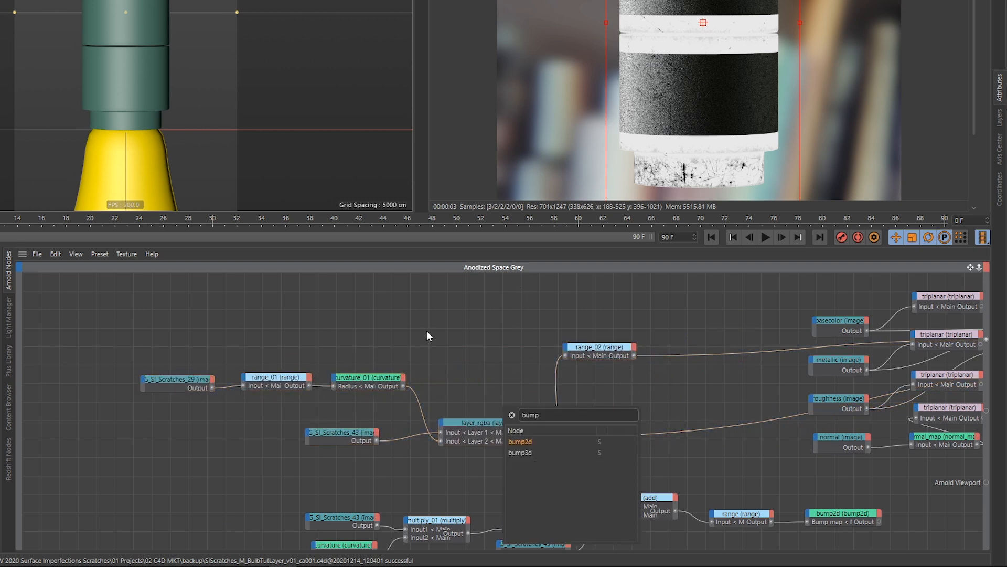
click(526, 442)
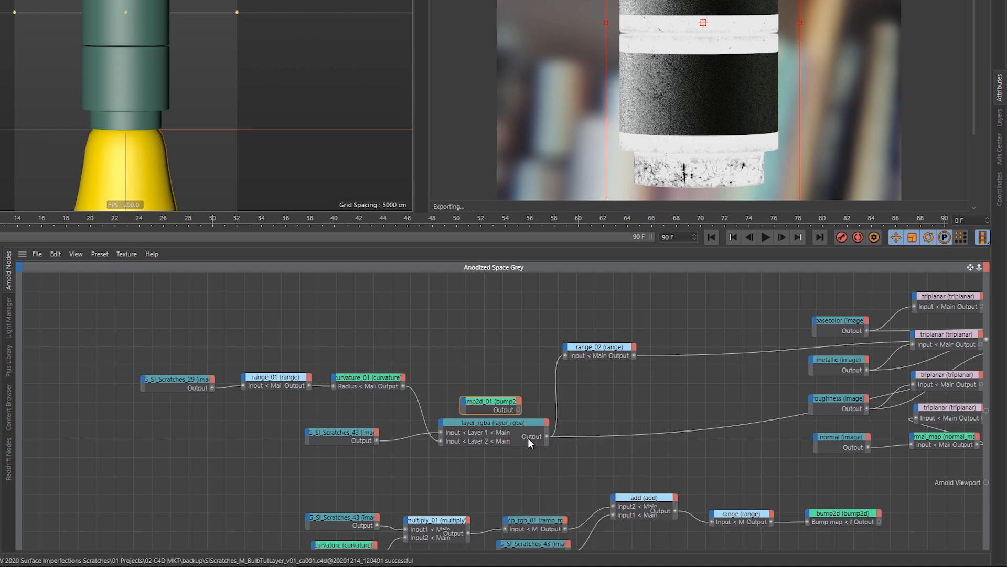
drag(488, 400, 698, 380)
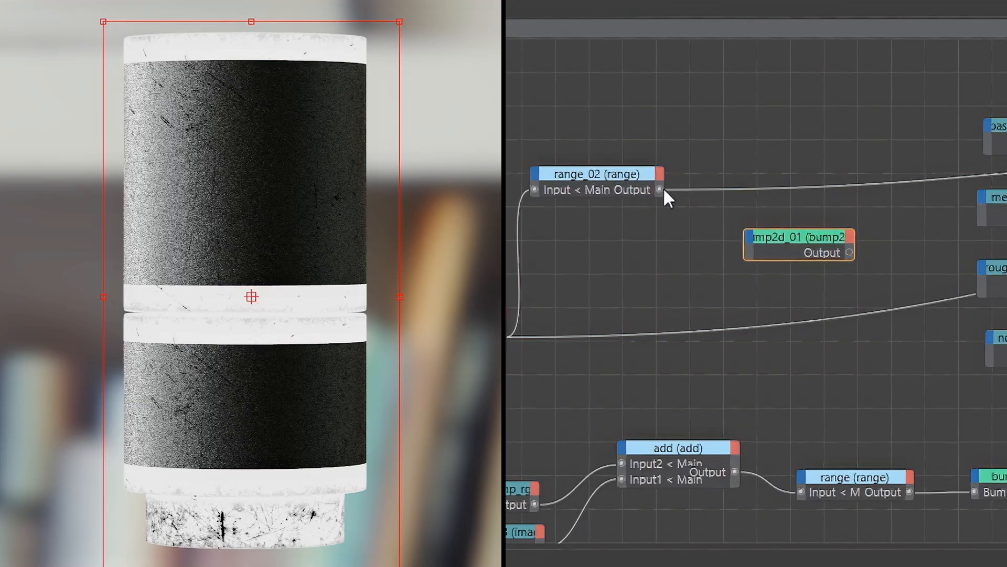
drag(671, 189, 750, 237)
click(832, 253)
Expose the Normal input on the material's normal_map node.
middle_drag(926, 286, 520, 176)
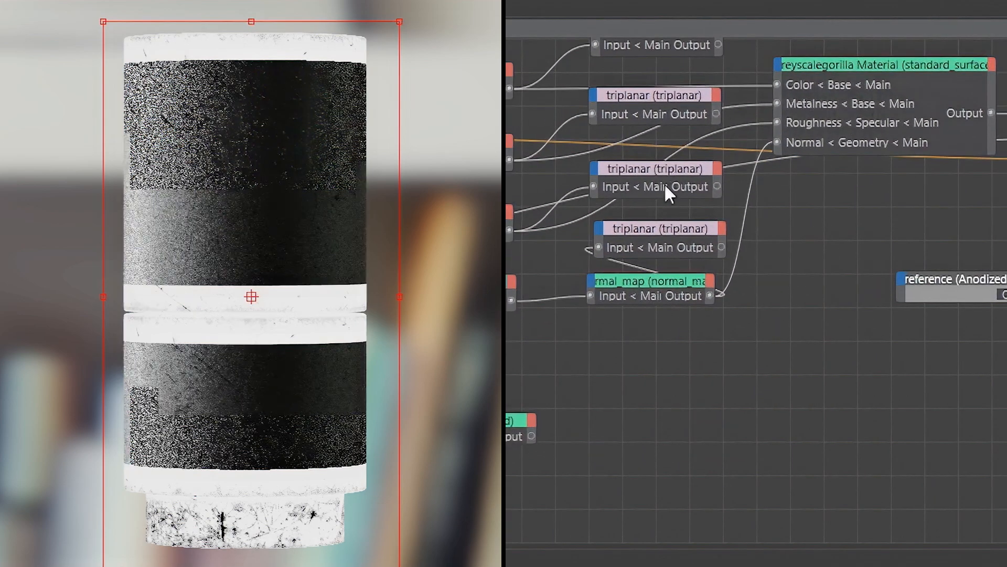
middle_drag(673, 139, 660, 236)
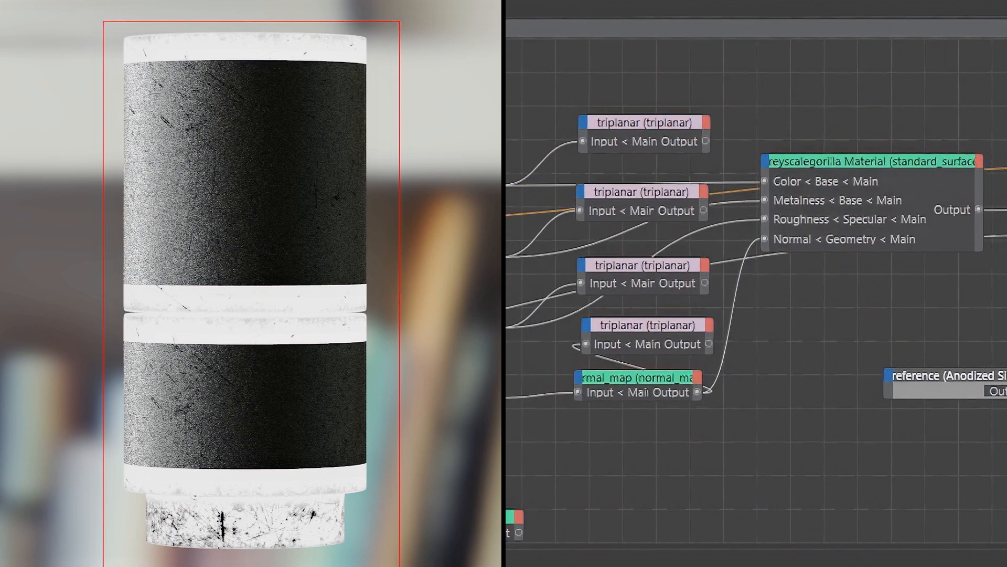
mouse_move(671, 389)
mouse_down()
mouse_move(680, 388)
mouse_move(658, 381)
mouse_up()
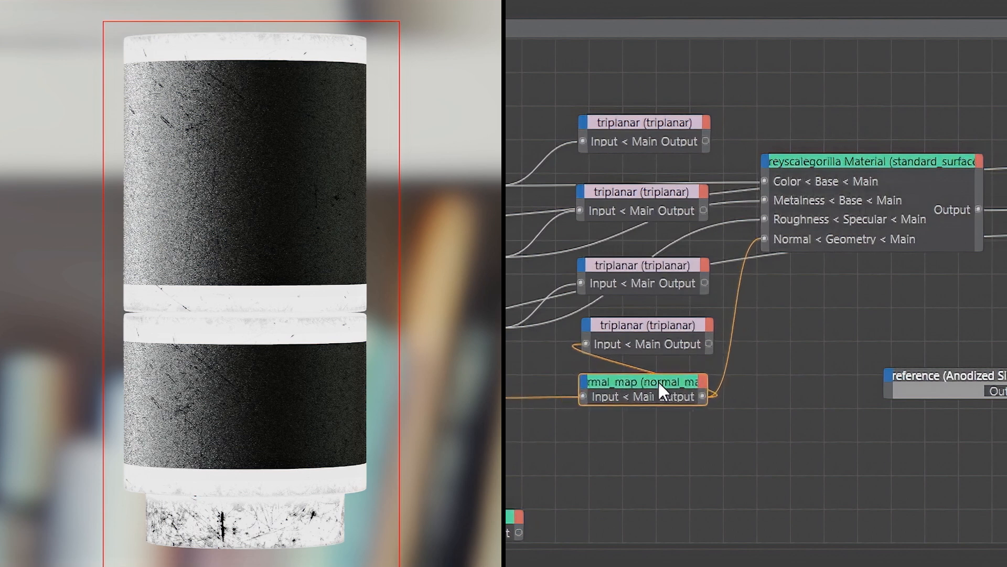
click(582, 395)
mouse_move(614, 397)
click(665, 444)
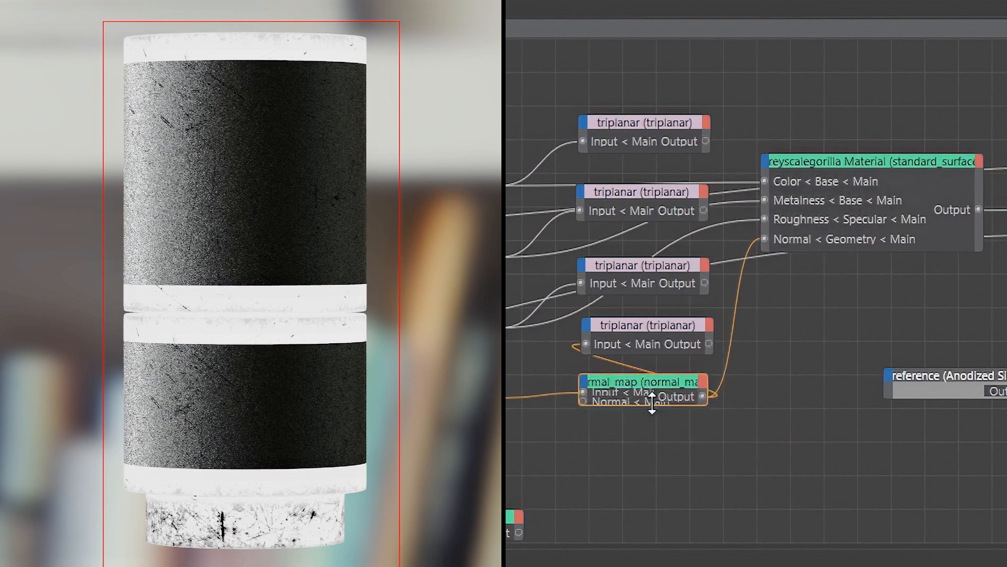
Feed the bump2d_01 output into the Normal input of normal_map and show the Greyscalegorilla Material in the render.
drag(640, 406, 639, 447)
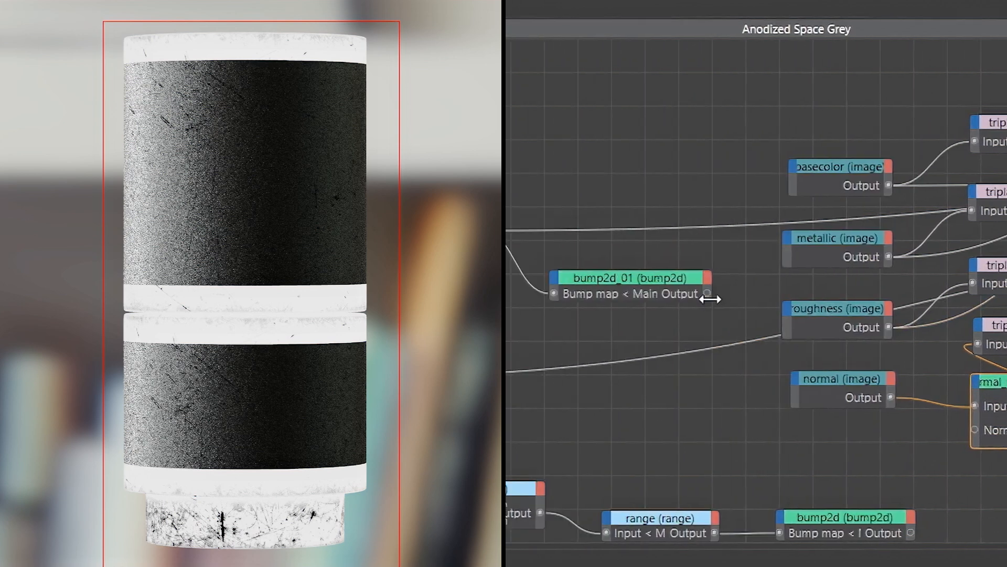
drag(724, 317, 976, 429)
click(531, 278)
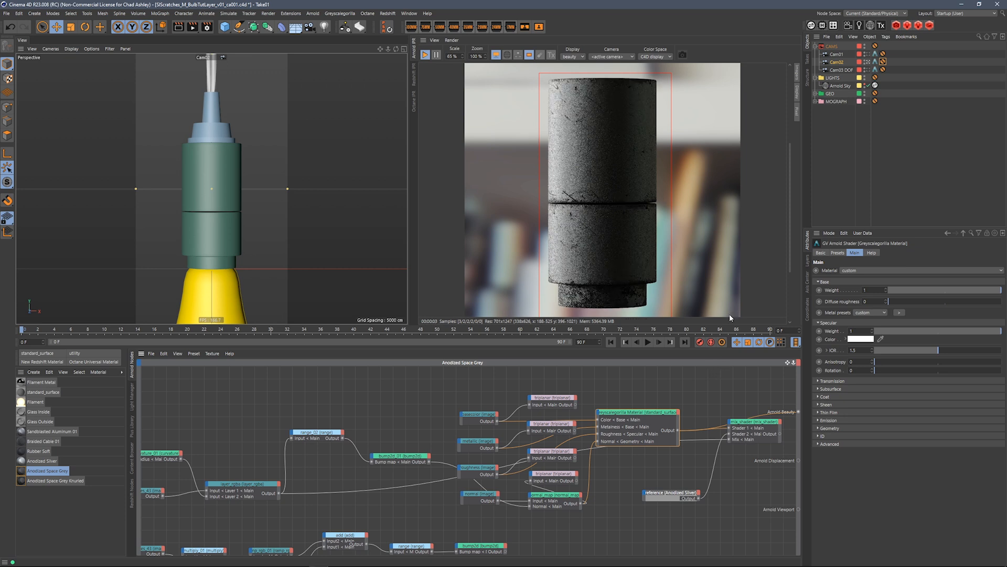
Frame the socket's lower end with a tight render region and set the preview render scale to 100 %.
scroll(790, 223, down, 1)
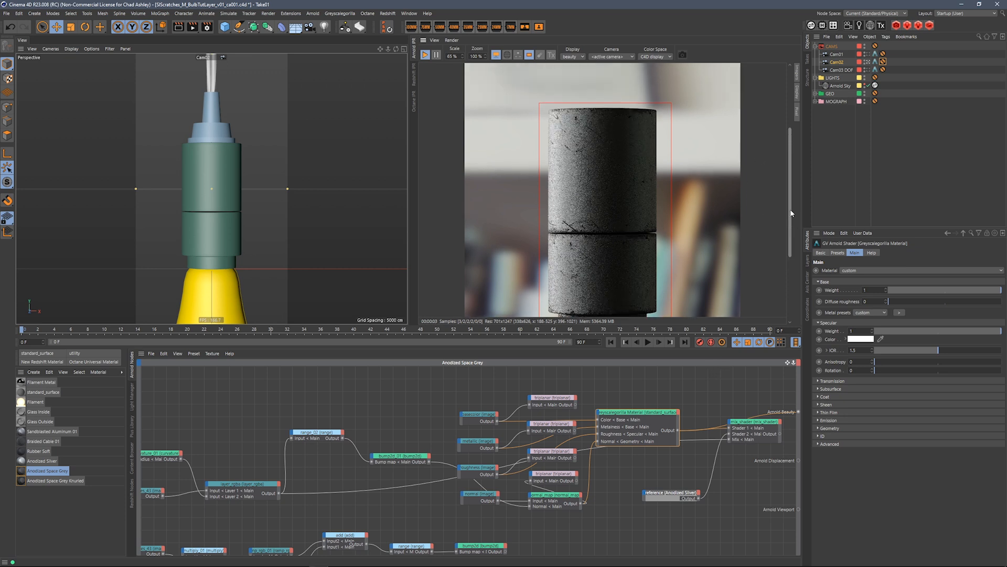
mouse_move(791, 234)
mouse_down()
mouse_move(791, 193)
mouse_move(792, 247)
mouse_up()
mouse_move(533, 216)
mouse_down()
mouse_move(669, 290)
mouse_move(669, 280)
mouse_move(688, 283)
mouse_up()
double_click(450, 56)
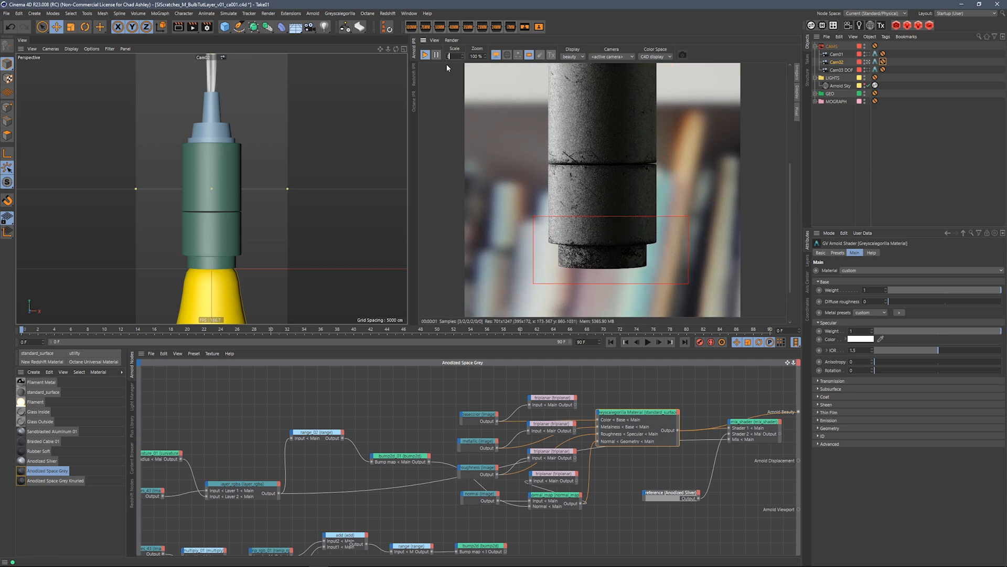
text(80)
key(Return)
drag(791, 238, 791, 265)
double_click(454, 56)
text(100)
key(Return)
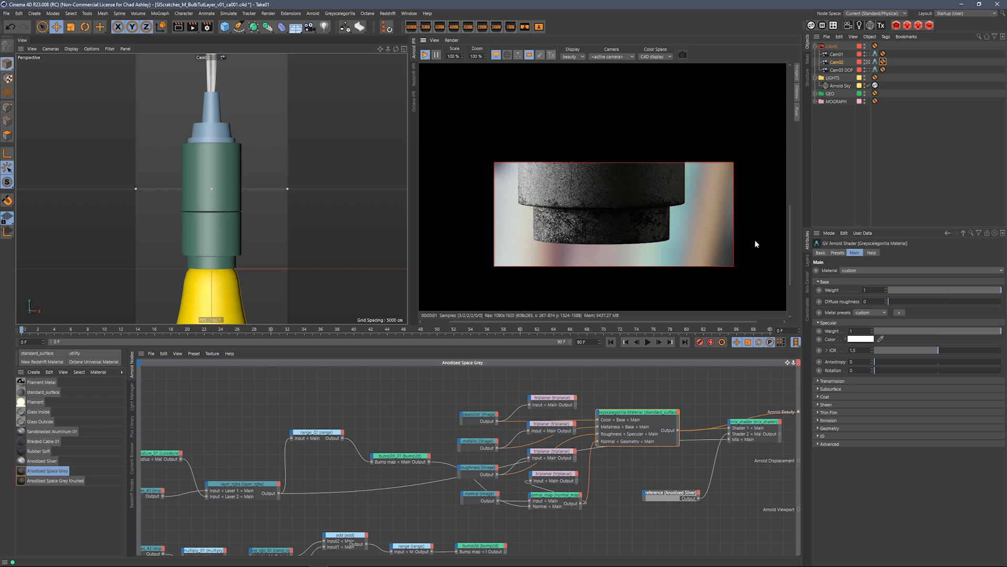
Try a bump height of 0.01 cm on bump2d_01, and raise it to 0.05 cm.
click(400, 456)
drag(862, 270, 832, 276)
text(0.01)
key(Return)
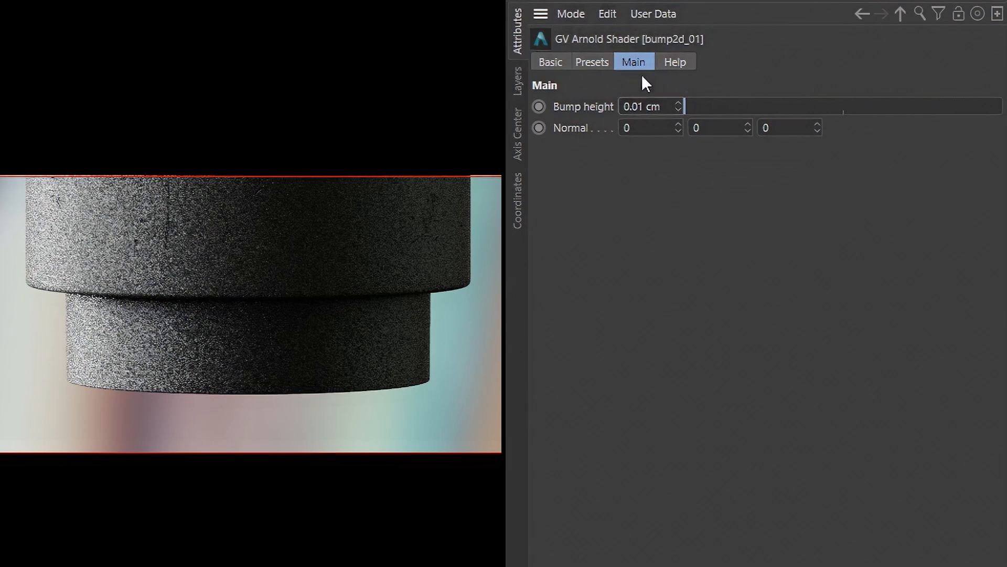
drag(672, 108, 585, 125)
key(BackSpace)
text(0.05)
key(Return)
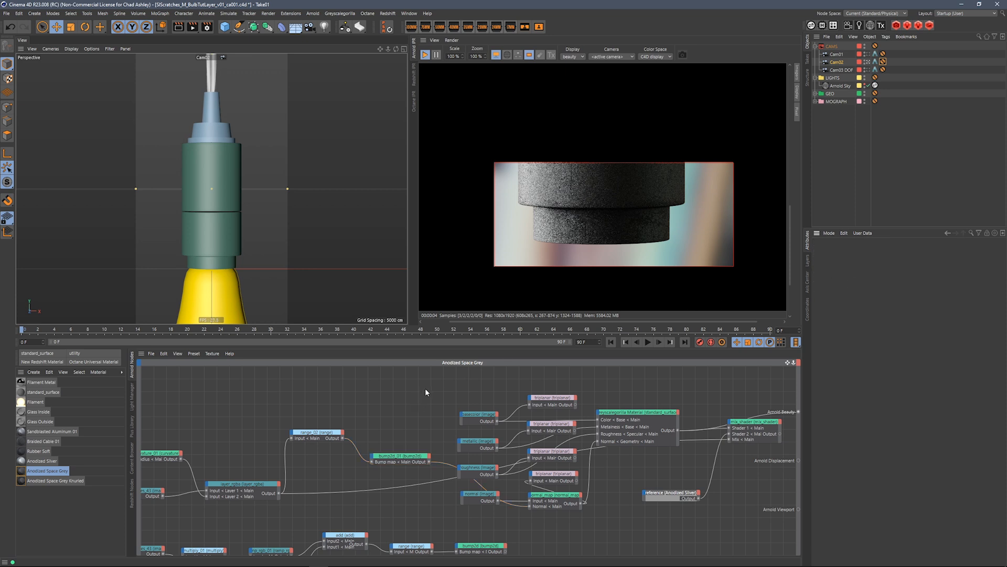
Raise the Arnold renderer's Camera (AA) samples to 5 in the render settings.
key(ctrl+b)
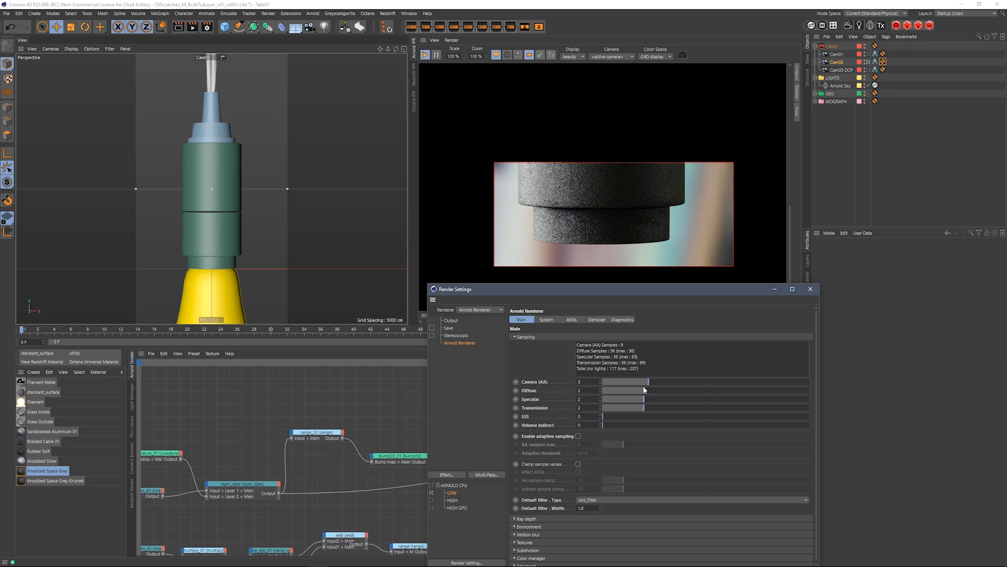
drag(658, 384, 672, 382)
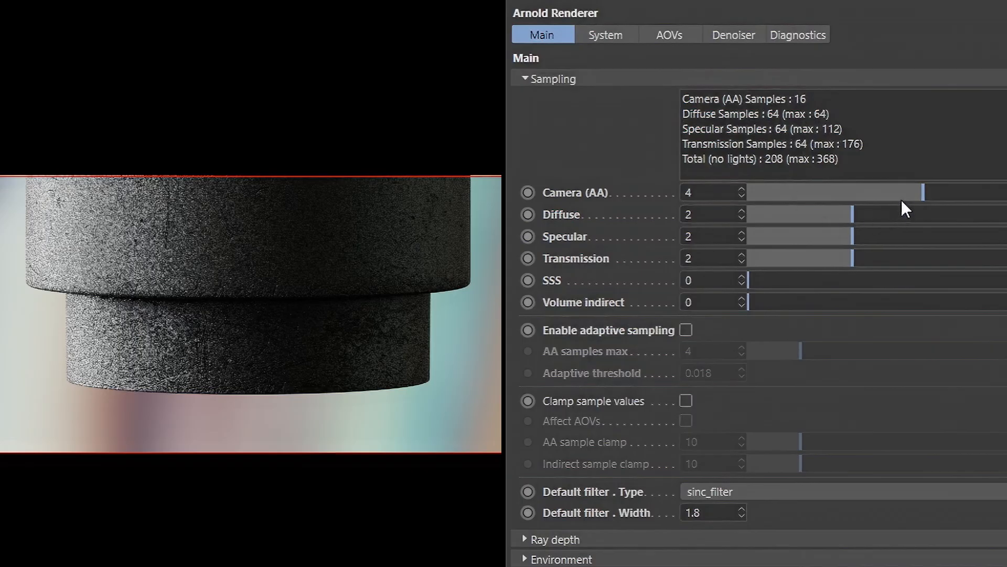
drag(901, 200, 956, 195)
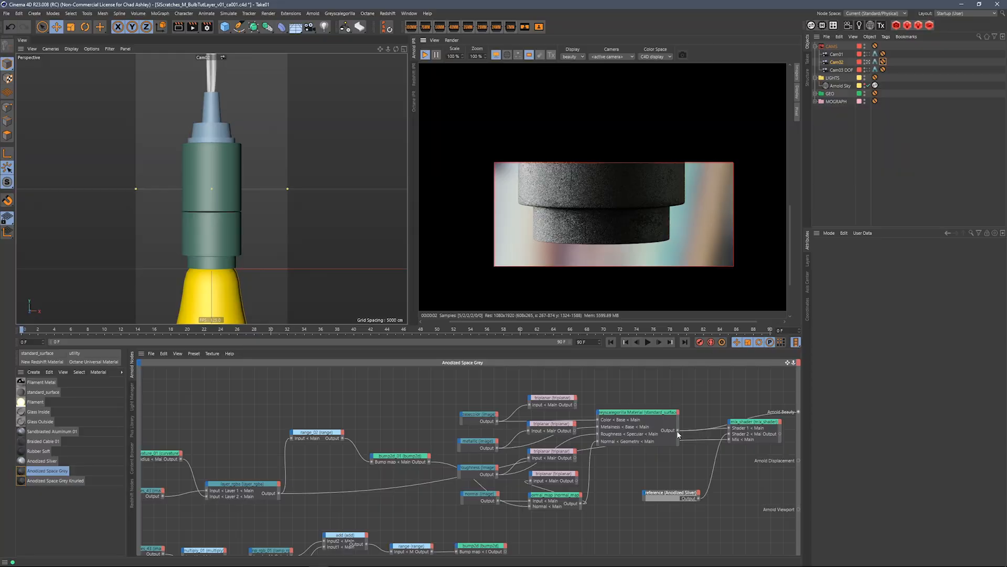
Route mix_shader to Arnold Beauty and check the blended scratches along the socket's seam and upper edge.
click(740, 421)
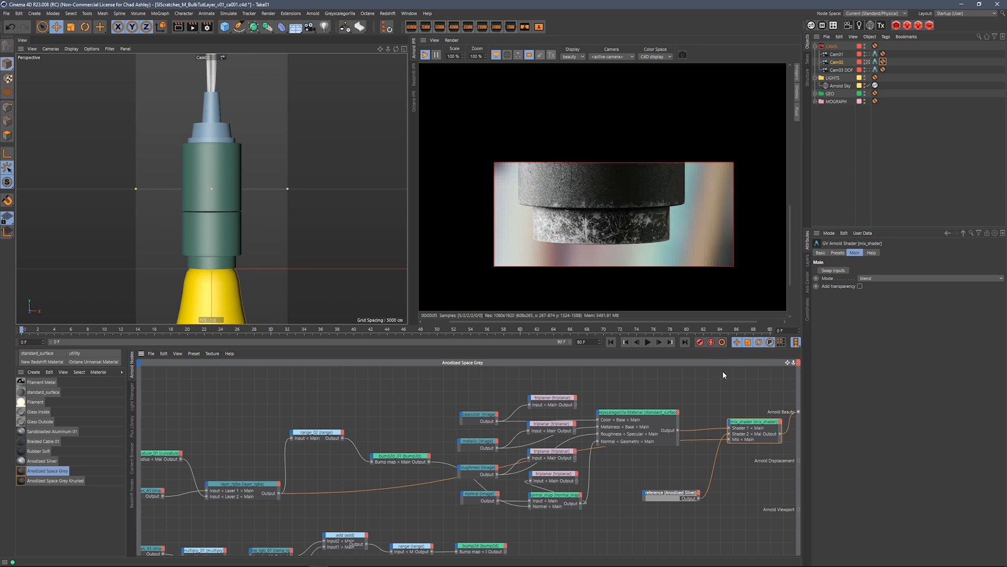
drag(790, 241, 798, 215)
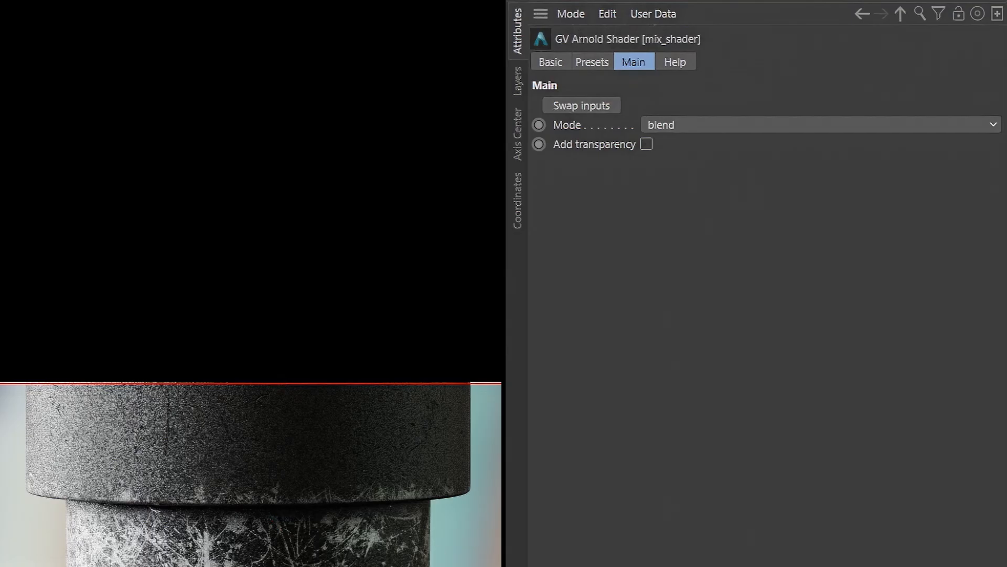
scroll(250, 283, up, 3)
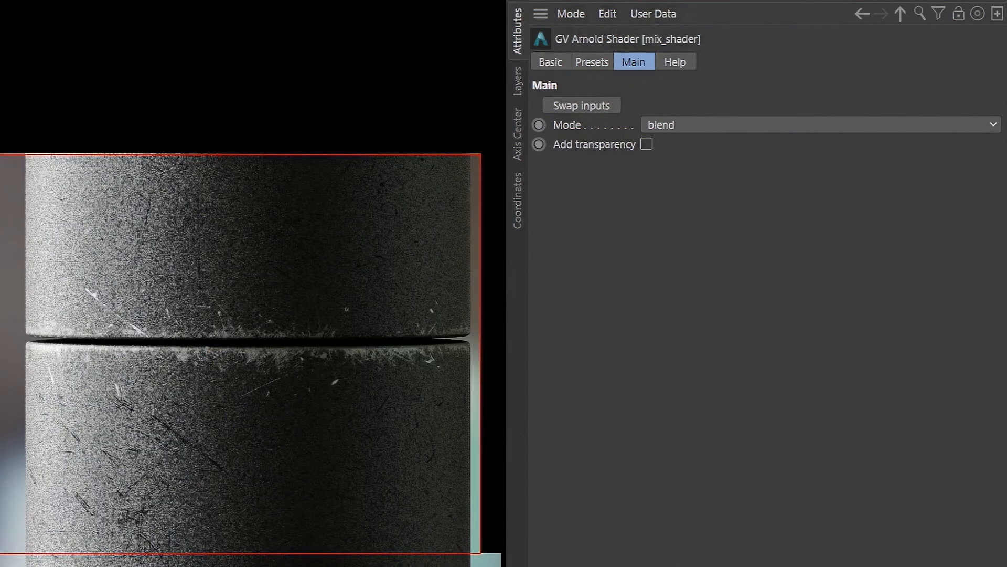
middle_drag(284, 20, 284, 197)
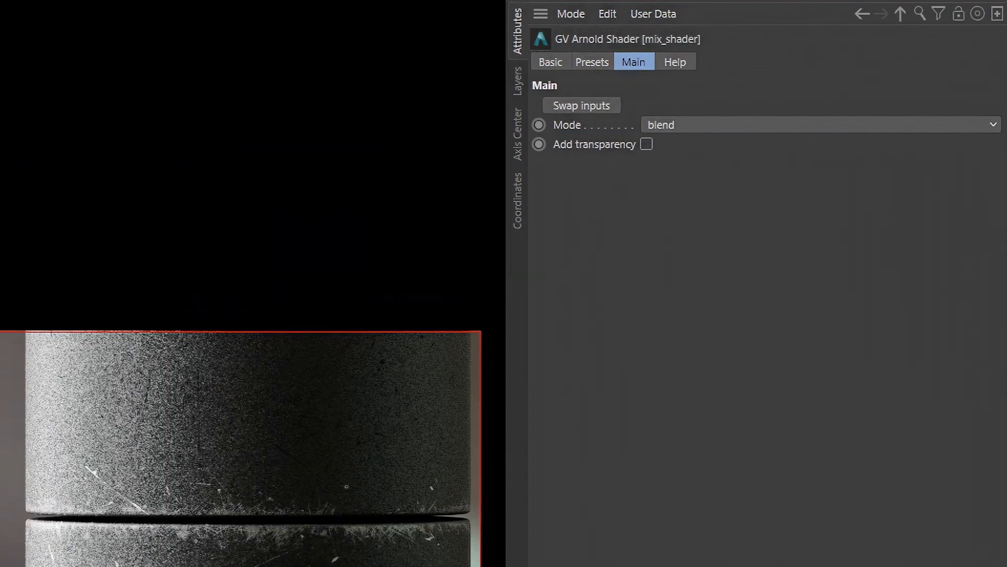
drag(1, 81, 501, 375)
middle_drag(284, 83, 285, 303)
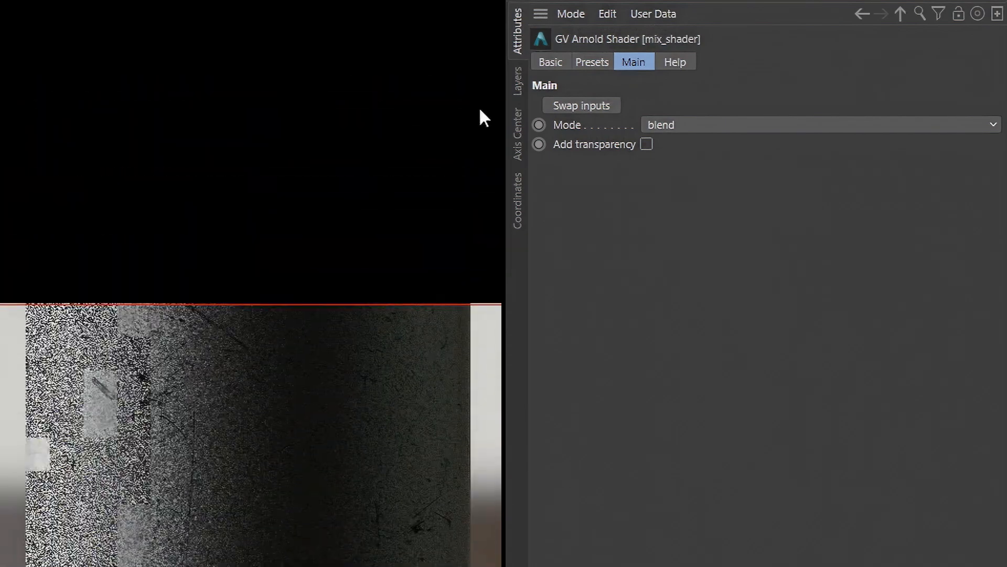
drag(1, 29, 501, 240)
drag(1, 144, 501, 355)
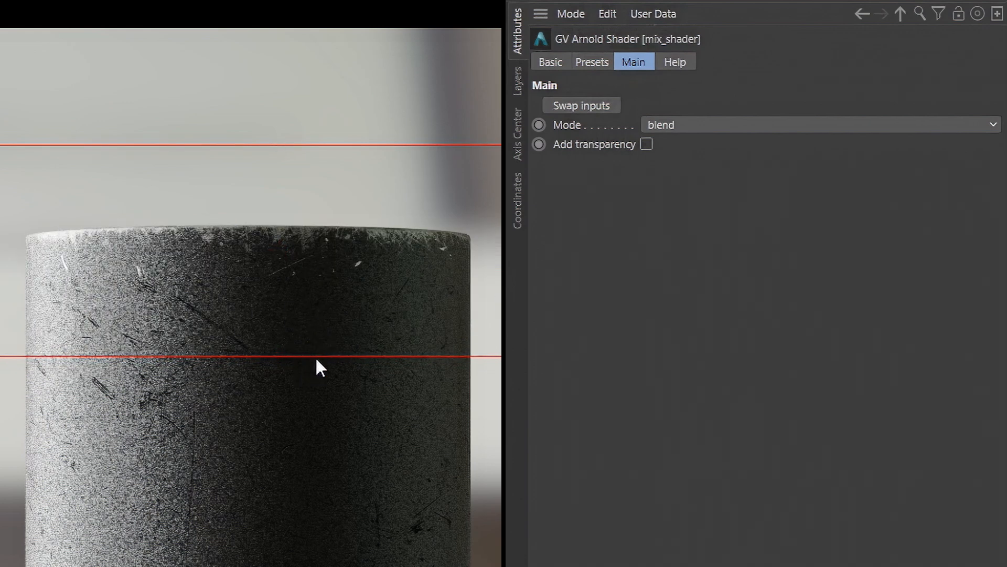
scroll(787, 177, down, 3)
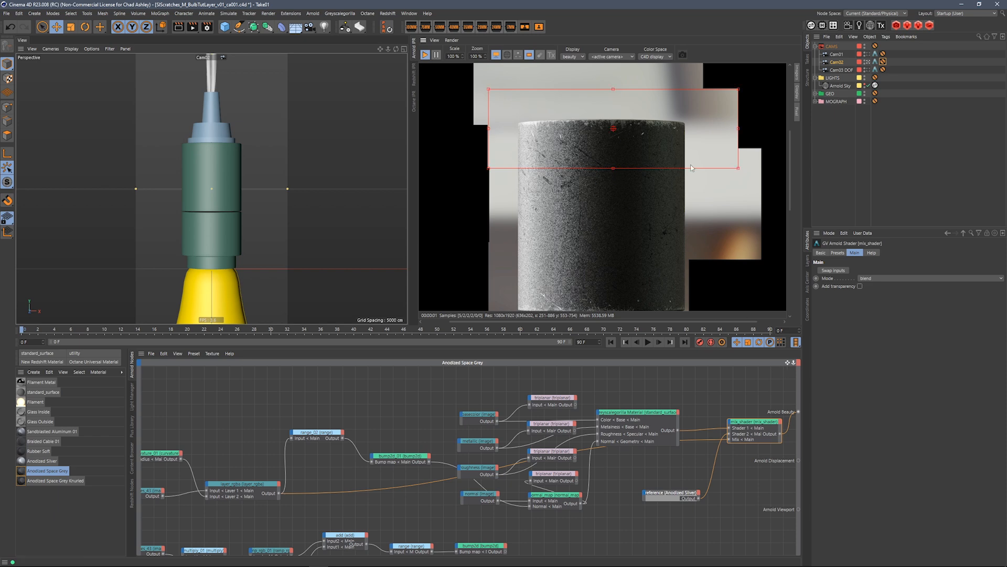
Open the Anodized Space Grey Knurled material and connect its displacement node to Arnold Displacement.
click(55, 481)
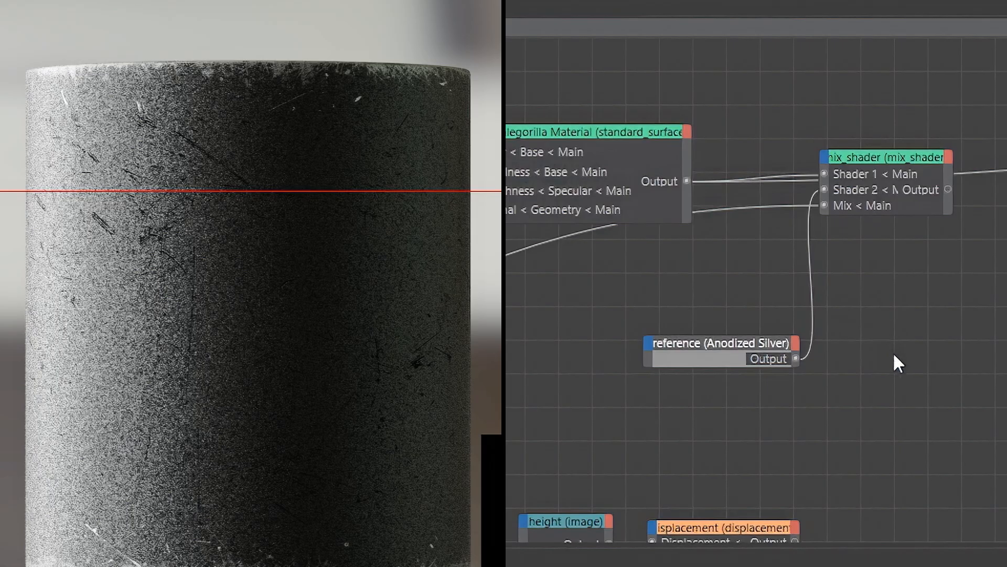
middle_drag(896, 354, 946, 310)
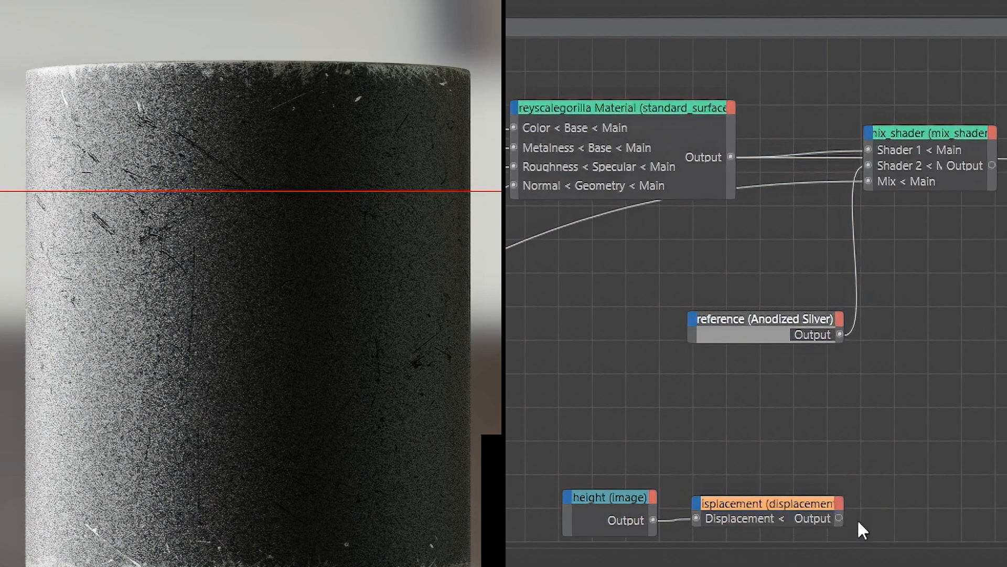
click(834, 523)
drag(844, 518, 798, 460)
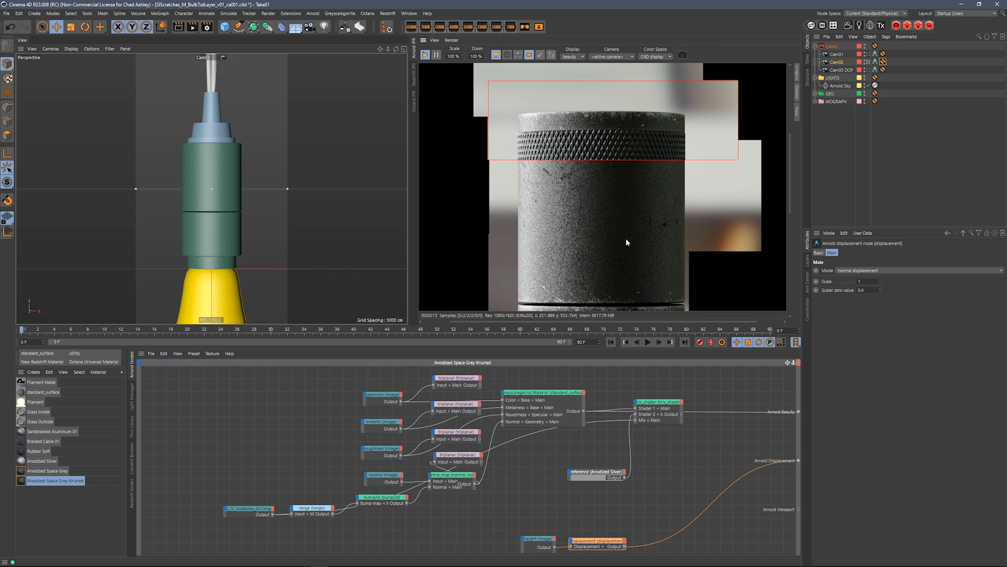
Copy the scratch mask chain with range_02 and bump2d_01 from Anodized Space Grey into Anodized Space Grey Knurled, placing it before the image maps.
click(40, 472)
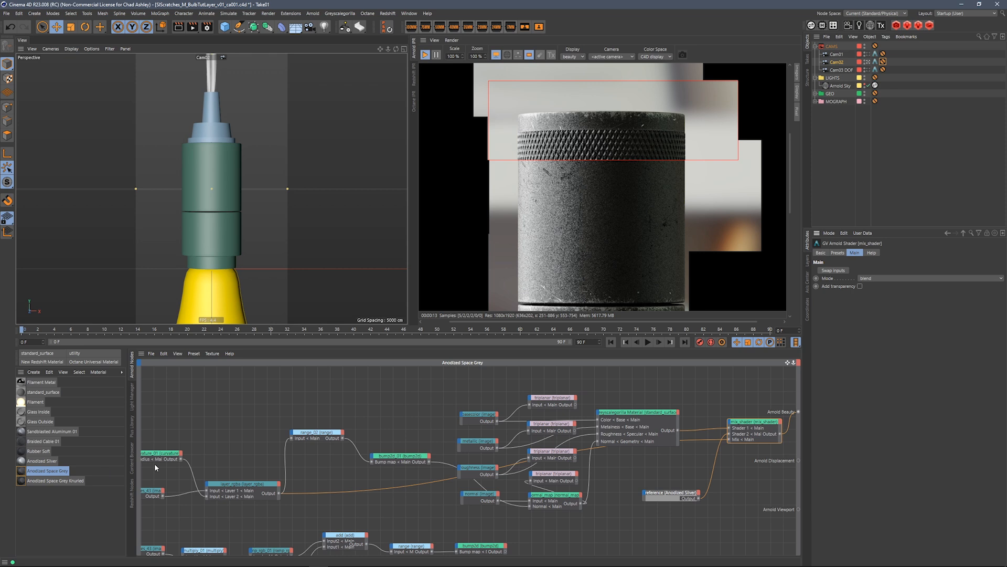
middle_drag(262, 477, 497, 463)
drag(562, 423, 576, 446)
drag(258, 407, 625, 487)
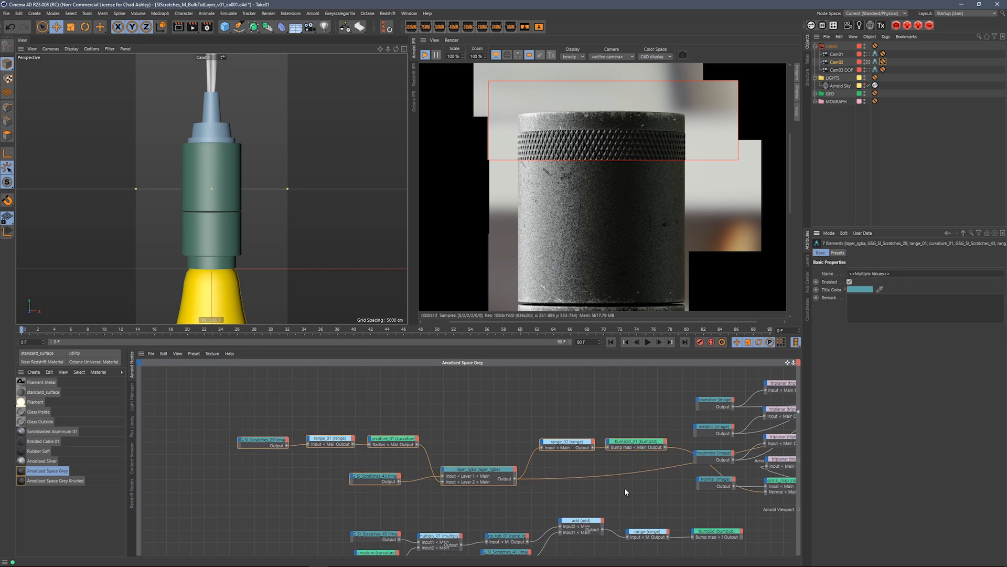
click(56, 479)
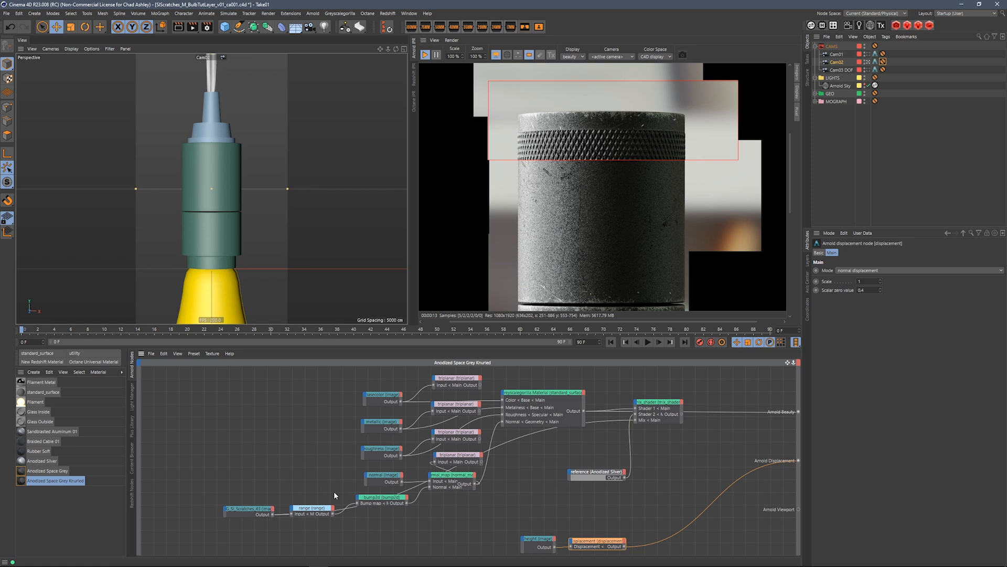
middle_drag(361, 440, 558, 452)
click(355, 442)
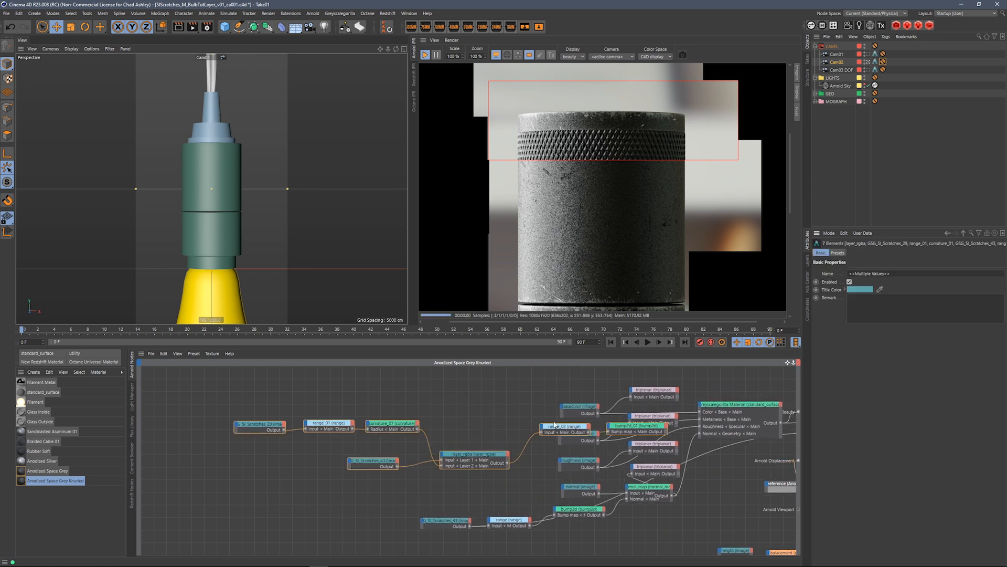
key(ctrl+v)
drag(473, 469, 497, 478)
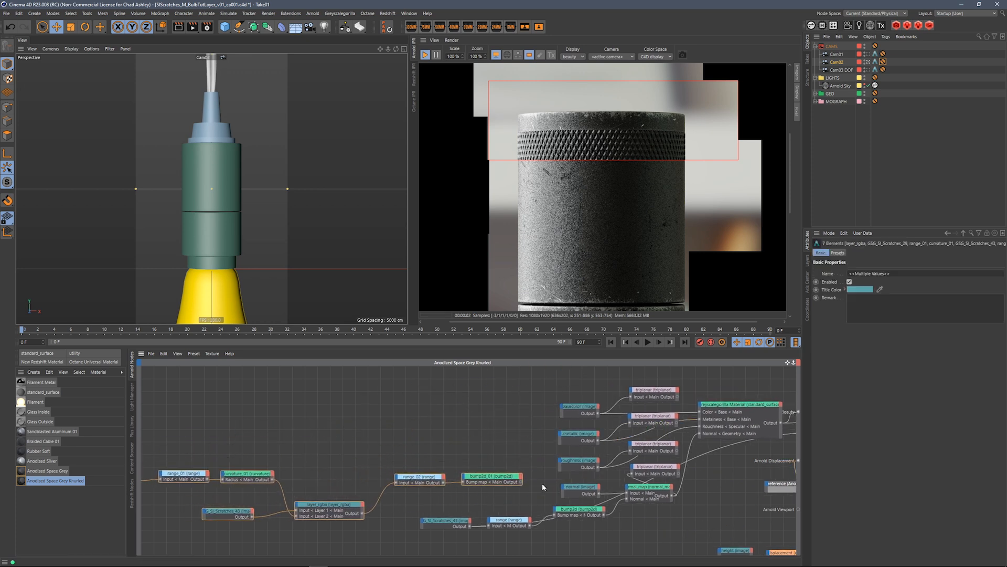
Delete the knurled material's original scratches image, range and bump2d nodes.
middle_drag(553, 495, 555, 447)
mouse_move(502, 480)
middle_down()
mouse_move(490, 480)
mouse_move(488, 501)
mouse_move(493, 469)
middle_up()
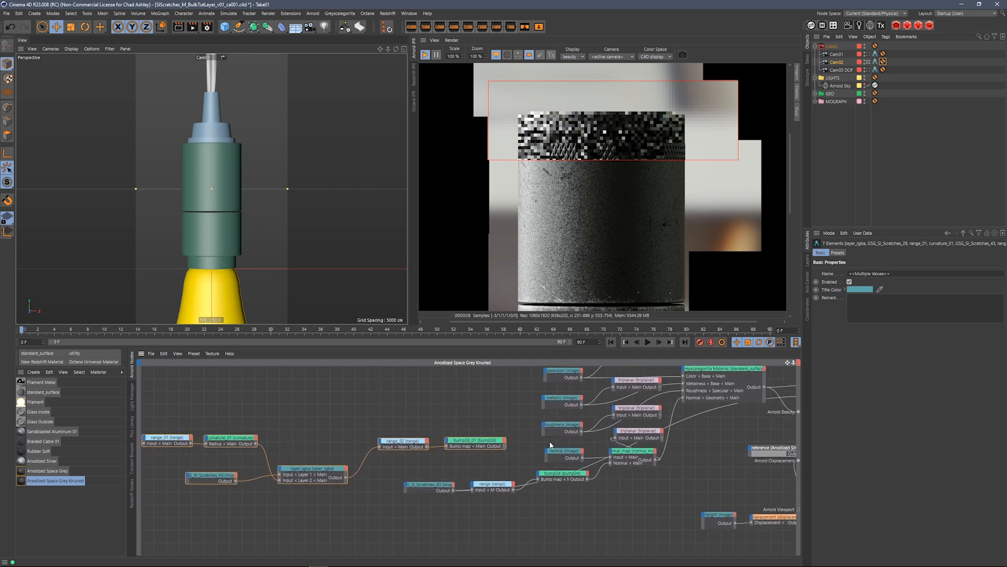
drag(454, 512, 557, 467)
key(Delete)
Connect the pasted bump2d_01 output to the Normal input of the knurled material's normal_map.
middle_drag(643, 469, 525, 493)
click(376, 469)
drag(382, 468, 482, 475)
click(511, 502)
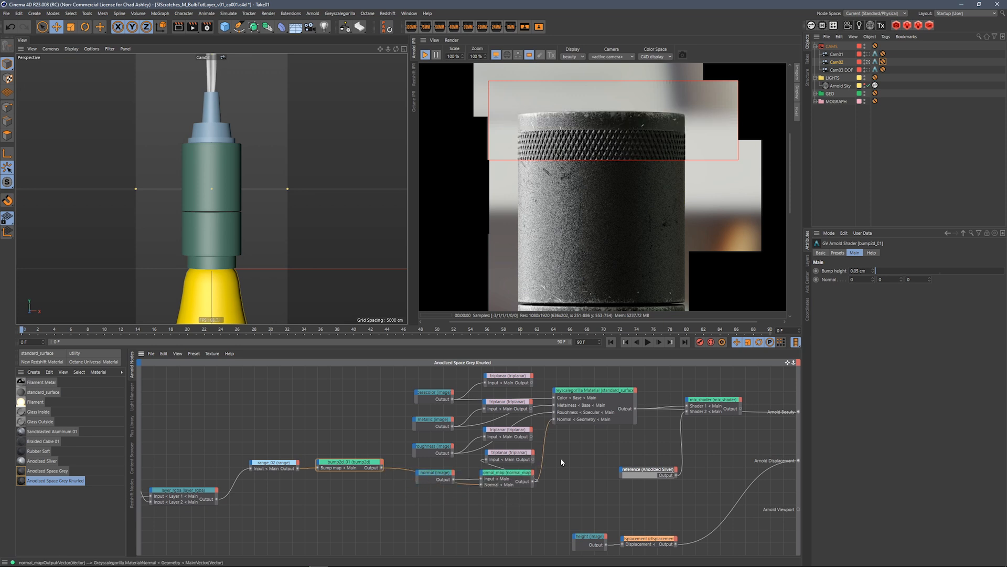
Examine the scratch bump on the knurled surface and around the seam using progressively tighter render regions.
drag(491, 125, 724, 293)
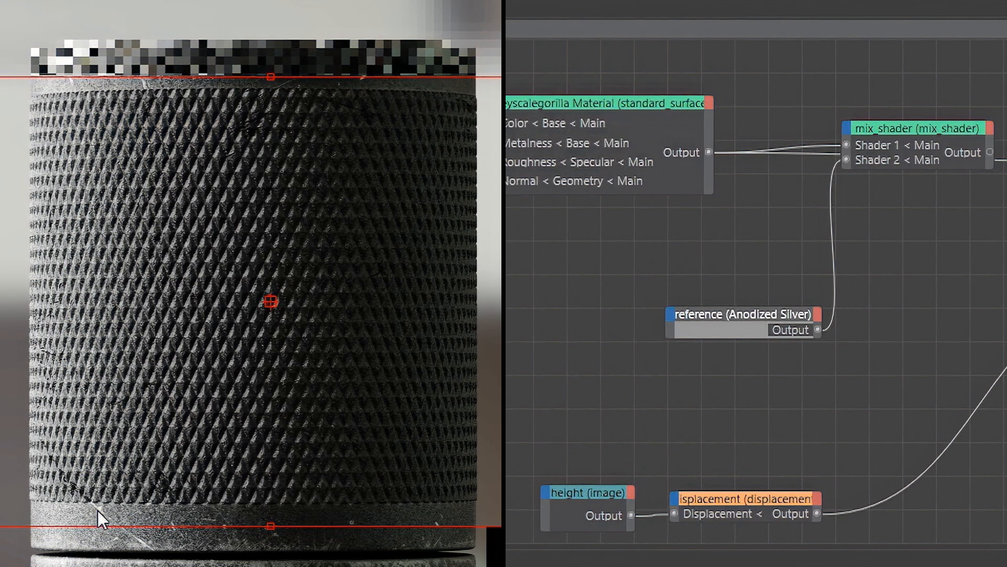
drag(22, 361, 233, 564)
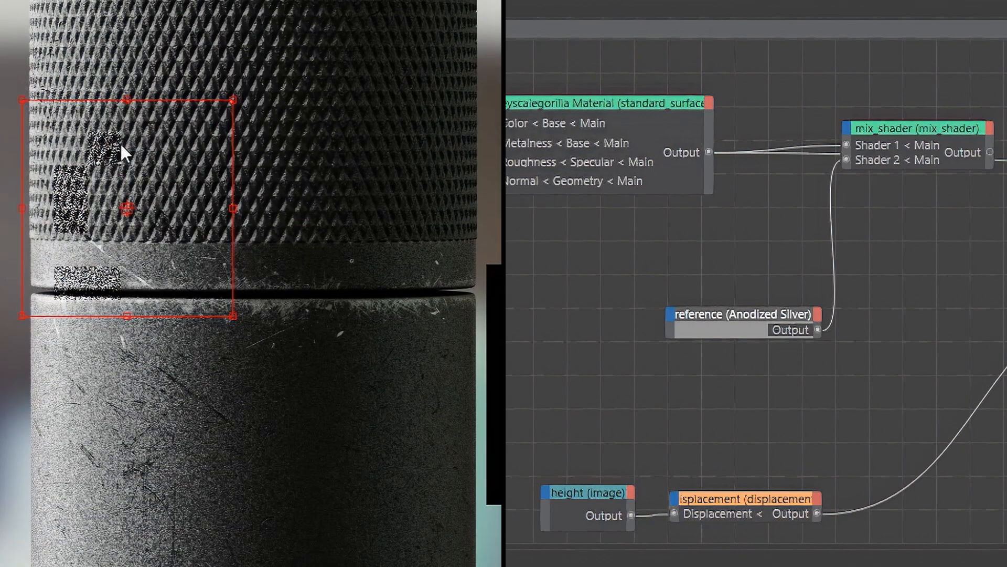
drag(1, 78, 232, 364)
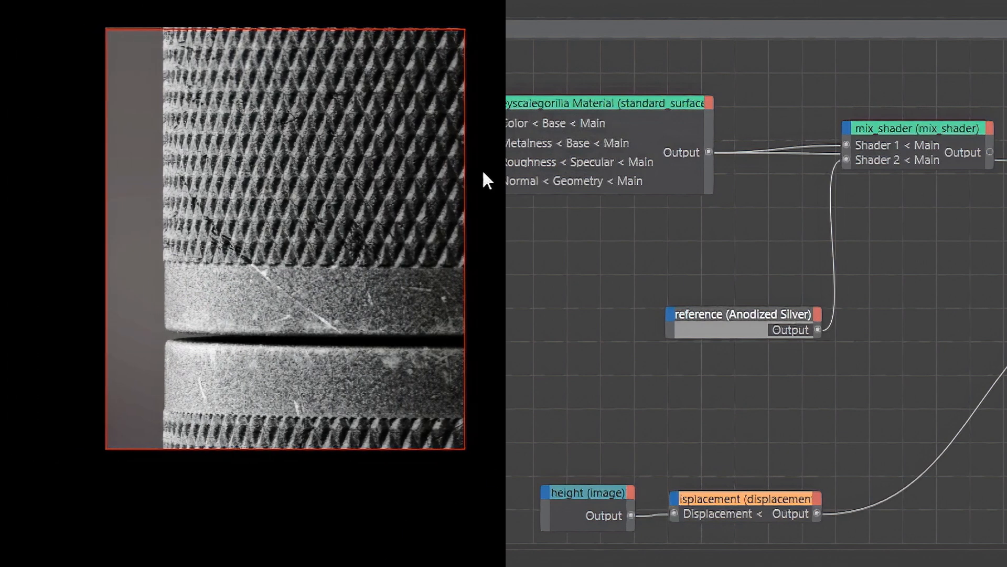
mouse_move(331, 324)
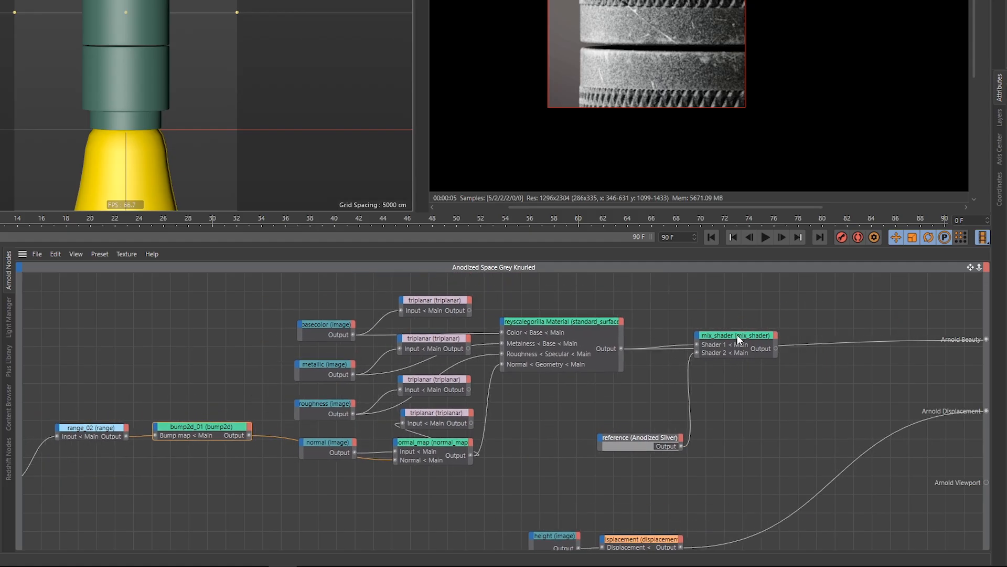
Reposition mix_shader near the Anodized Silver reference and feed the layer_rgba output into its Mix input.
drag(738, 338, 741, 323)
middle_drag(548, 400, 671, 395)
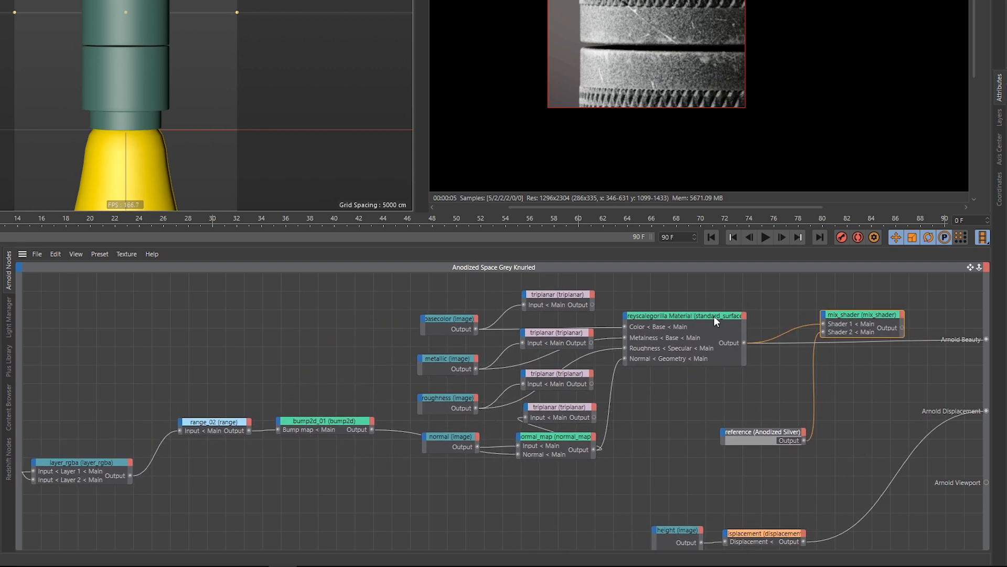
middle_drag(332, 456, 416, 421)
alt+right_drag(416, 422, 378, 472)
middle_drag(404, 439, 345, 417)
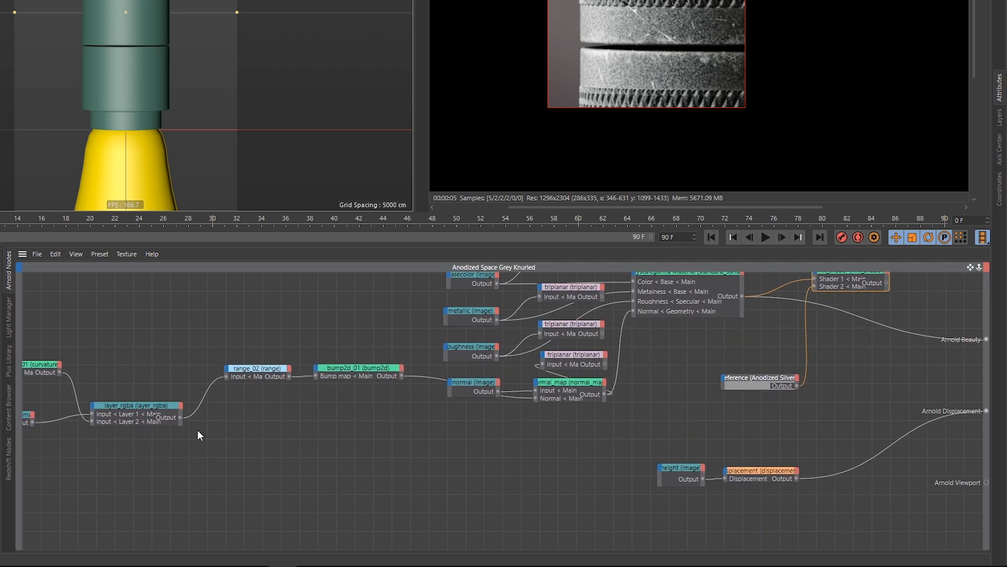
click(178, 419)
drag(183, 420, 553, 456)
middle_drag(690, 341, 647, 399)
drag(801, 323, 800, 382)
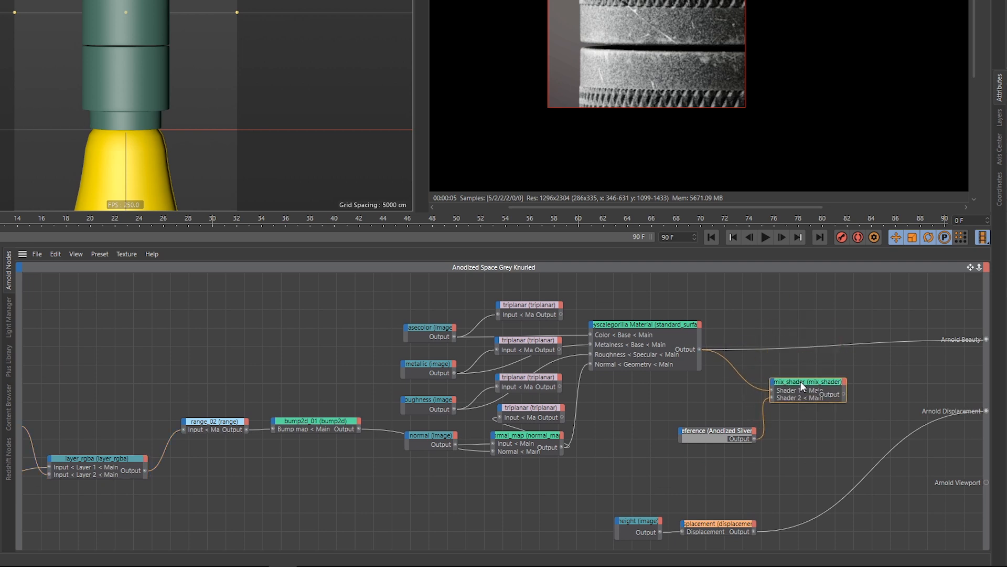
click(155, 469)
drag(157, 471, 814, 391)
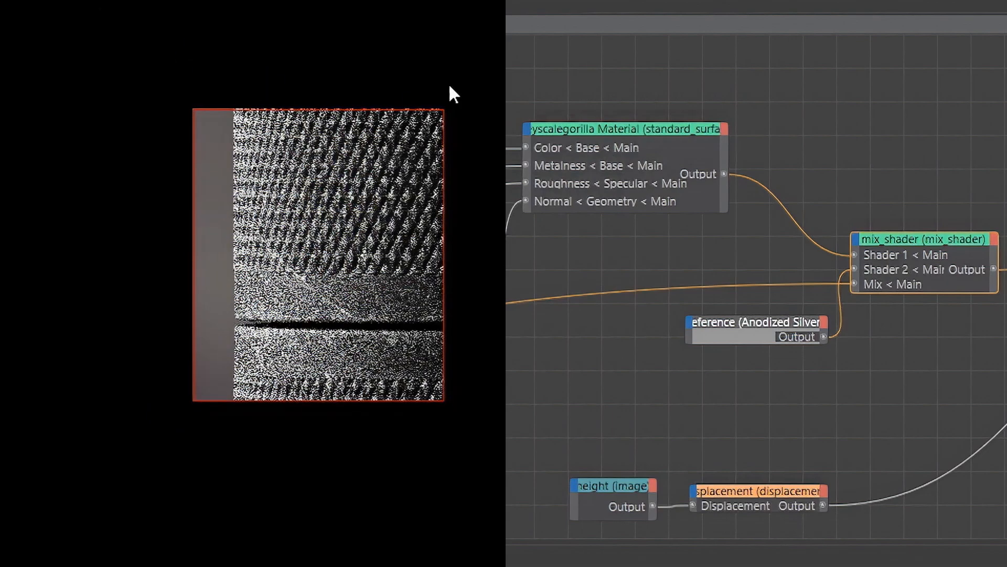
Enlarge the render region to the full frame and examine the scratches and edge wear across the knurled socket.
drag(130, 5, 183, 7)
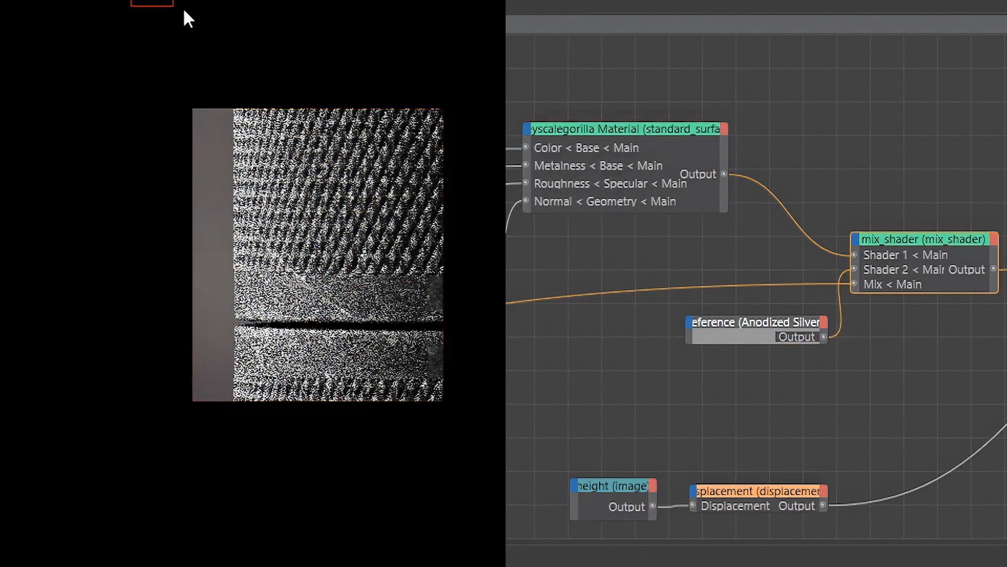
drag(183, 8, 501, 449)
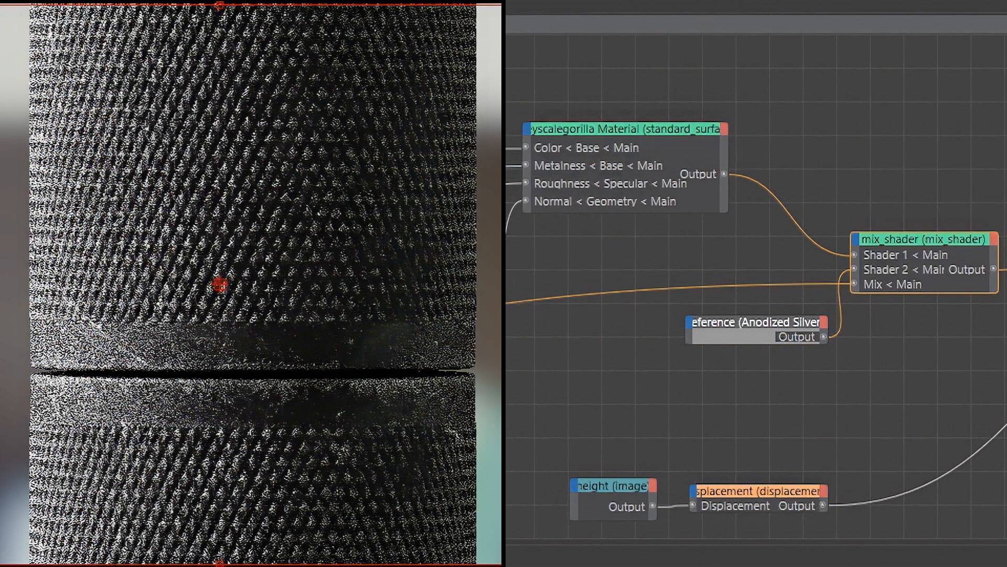
scroll(226, 338, down, 1)
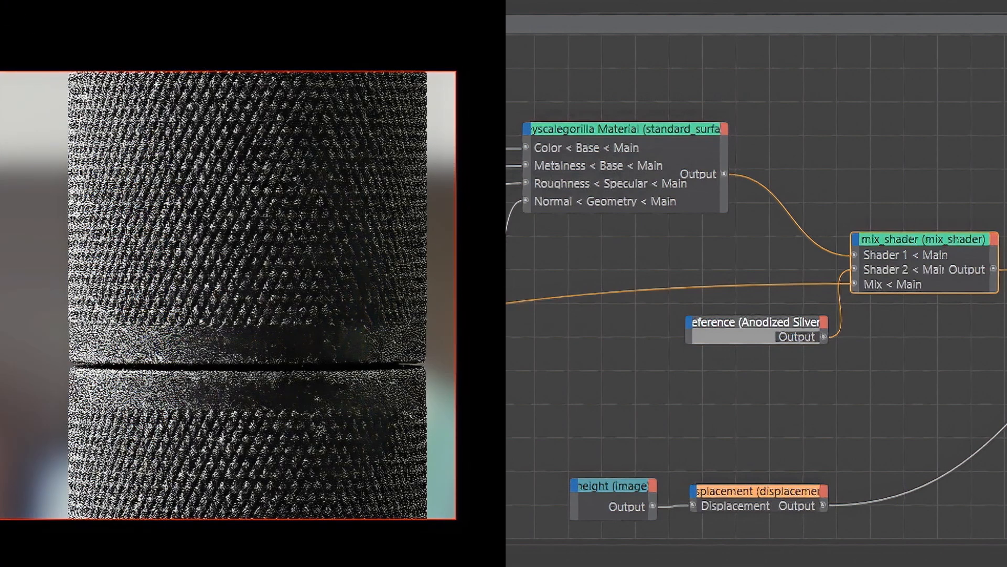
scroll(210, 59, up, 1)
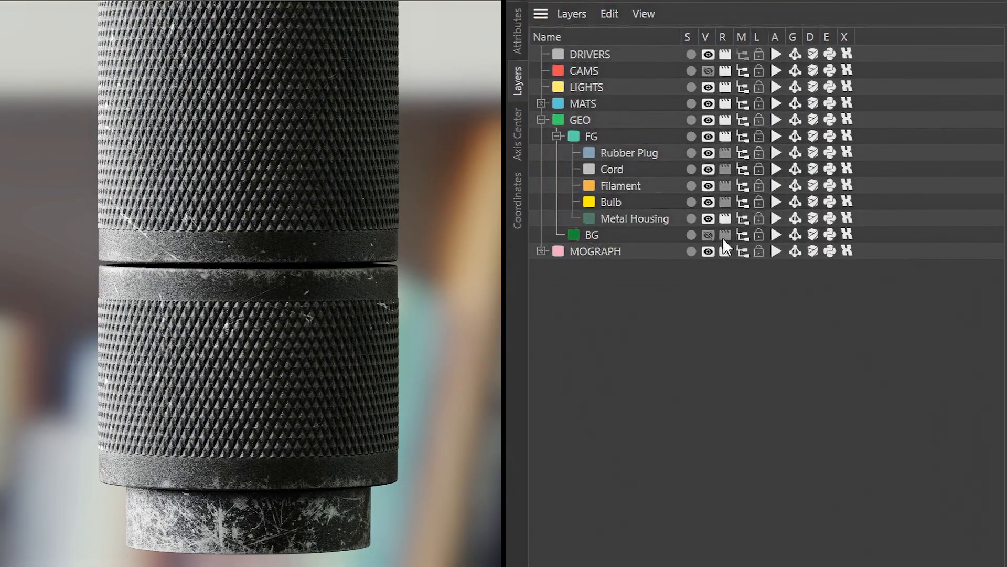
Enable rendering for the BG, Bulb, Filament, Cord and Rubber Plug layers and inspect the complete lamp from bulb to rubber plug.
drag(723, 234, 749, 167)
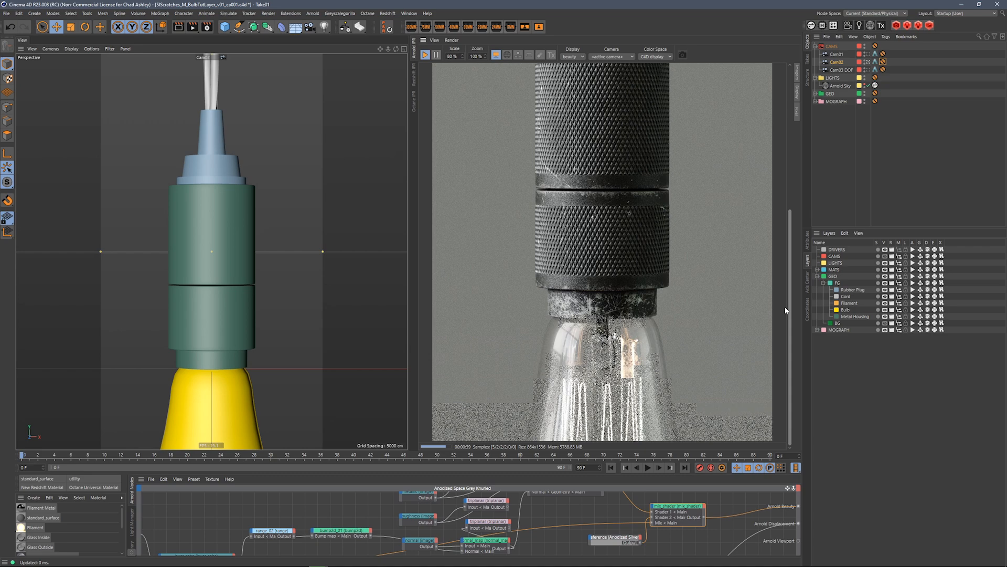
drag(787, 300, 792, 224)
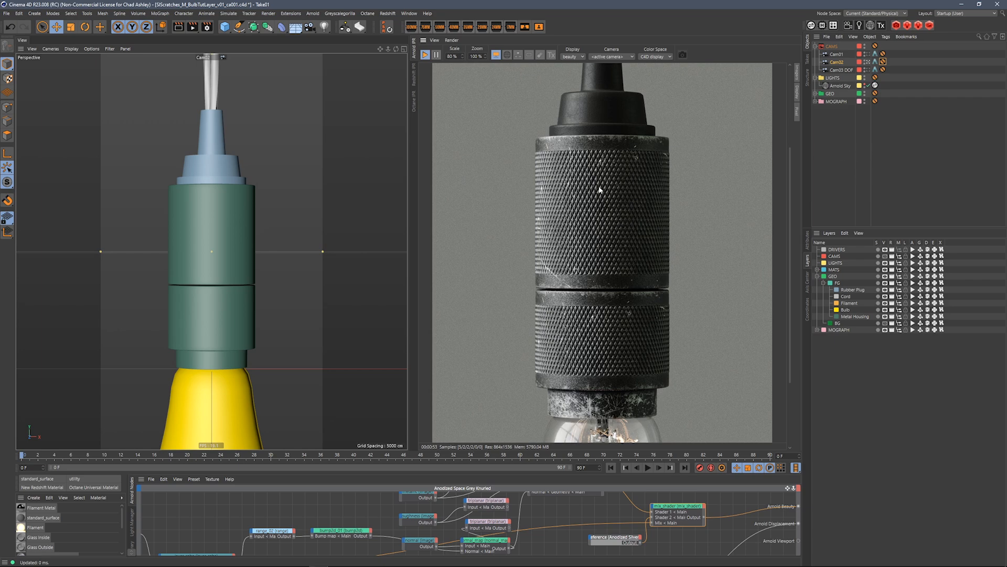
mouse_move(791, 163)
mouse_down()
mouse_move(794, 133)
mouse_move(798, 168)
mouse_up()
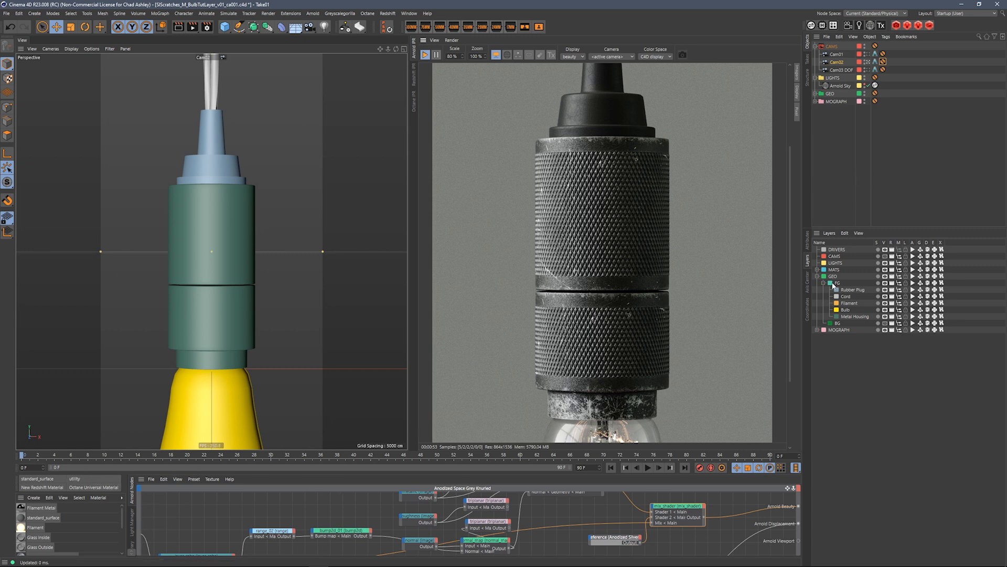
mouse_move(790, 247)
mouse_down()
mouse_move(799, 362)
mouse_move(805, 244)
mouse_up()
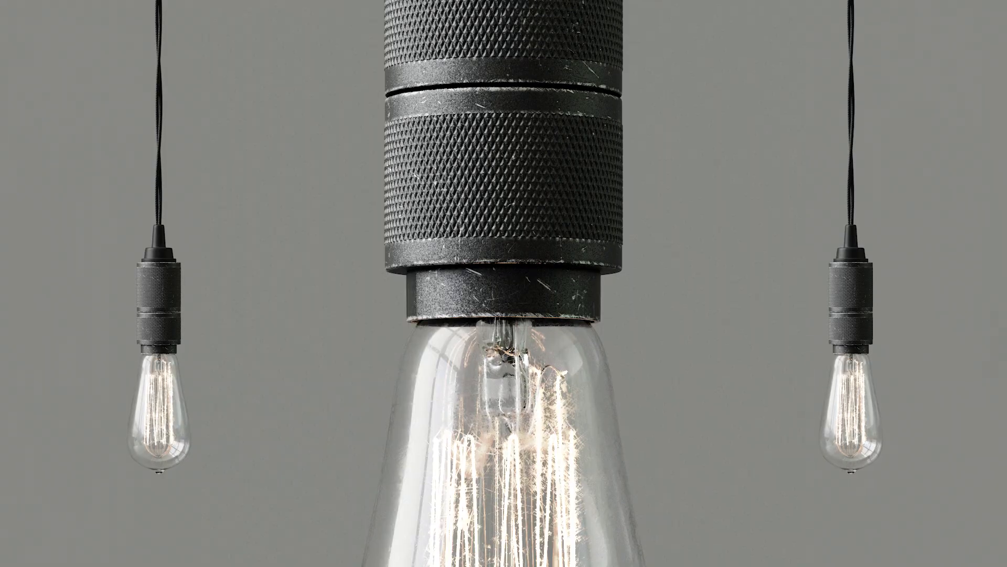